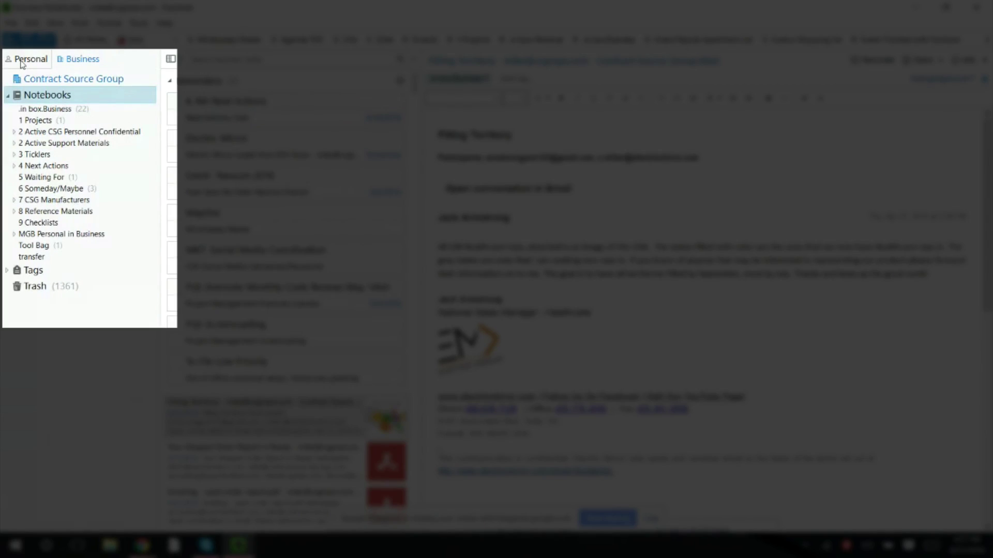
# - Switch the sidebar to the Business account, collapse its notebook list, and reveal overflow shortcuts
pyautogui.click(23, 61)
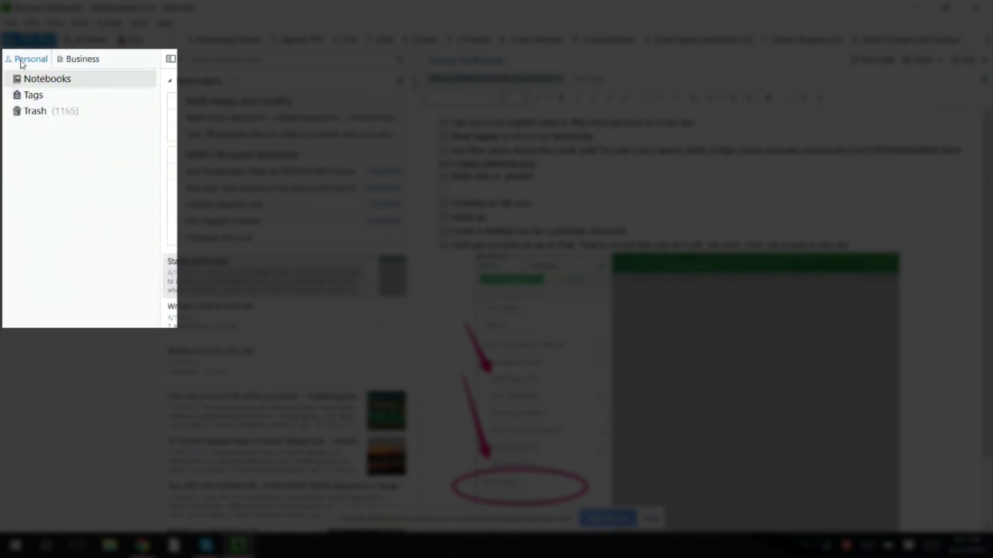
pyautogui.click(74, 60)
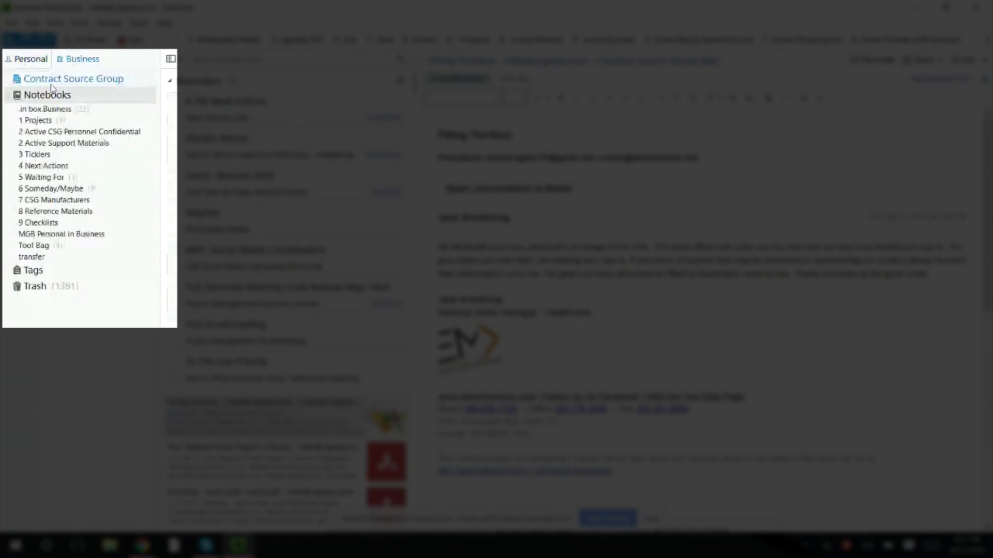
pyautogui.click(52, 91)
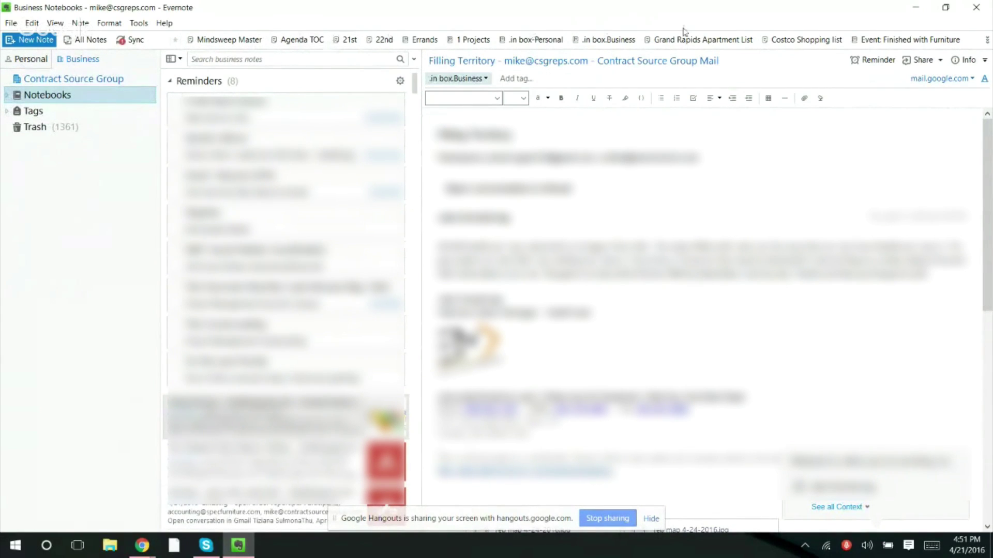
pyautogui.click(986, 41)
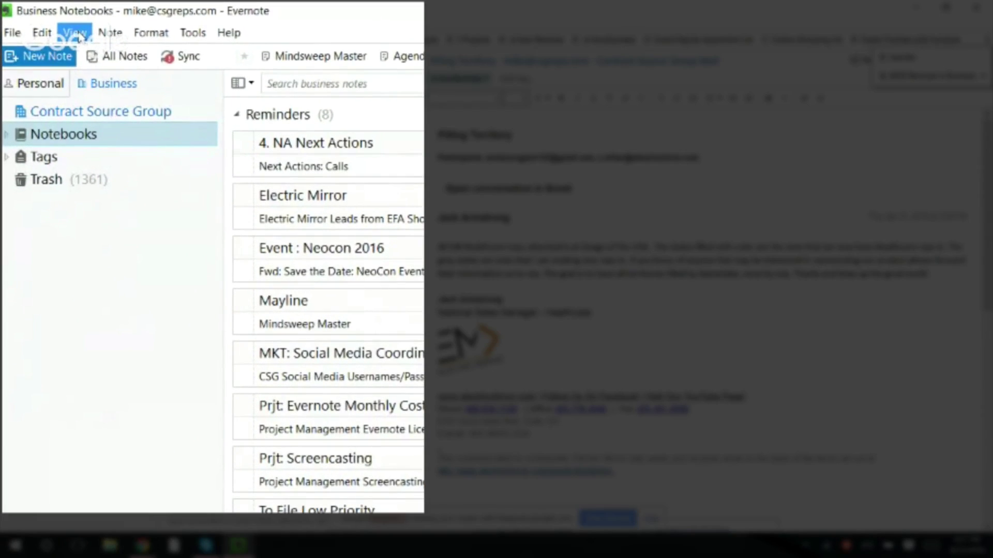
# - Turn on View > Shortcuts > Show in Left Panel for the Business account
pyautogui.click(56, 24)
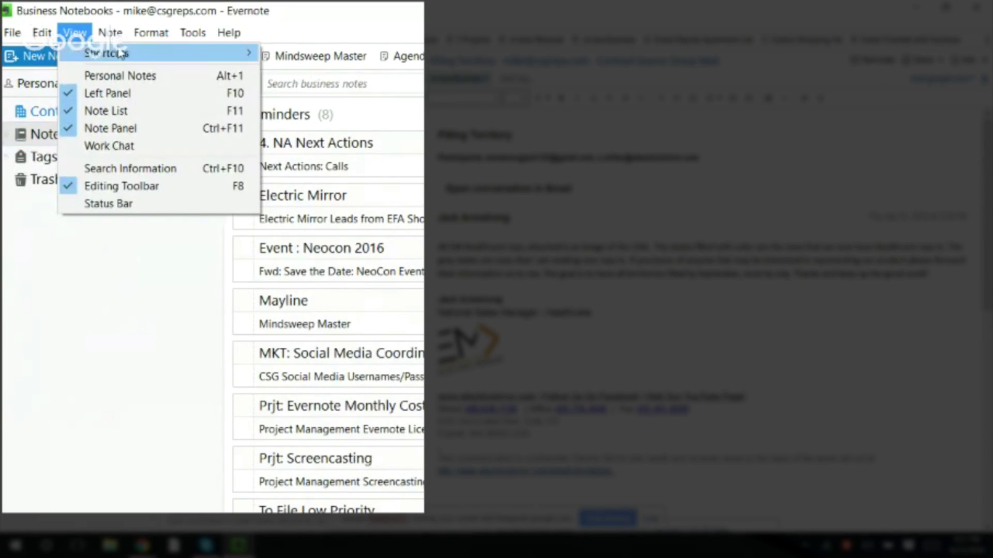
pyautogui.moveTo(120, 53)
pyautogui.moveTo(235, 57)
pyautogui.click(308, 69)
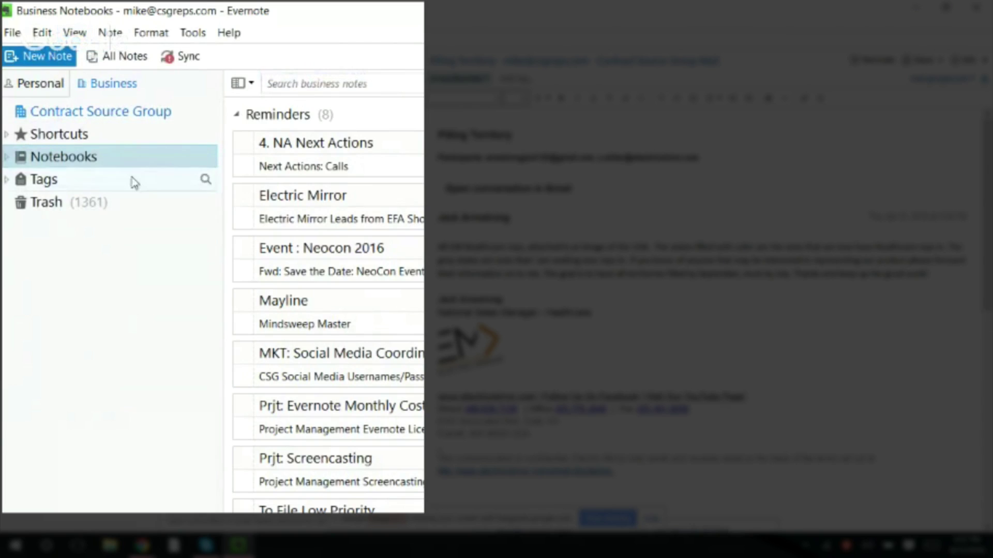
# - Expand and collapse the Shortcuts section twice, leaving it collapsed, and dismiss the View menu unchanged
pyautogui.click(9, 135)
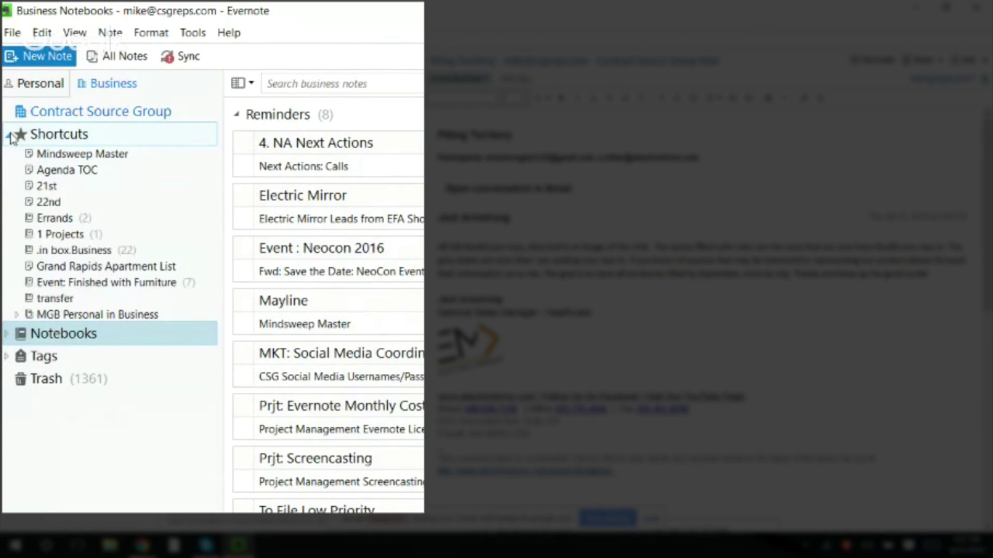
pyautogui.click(8, 136)
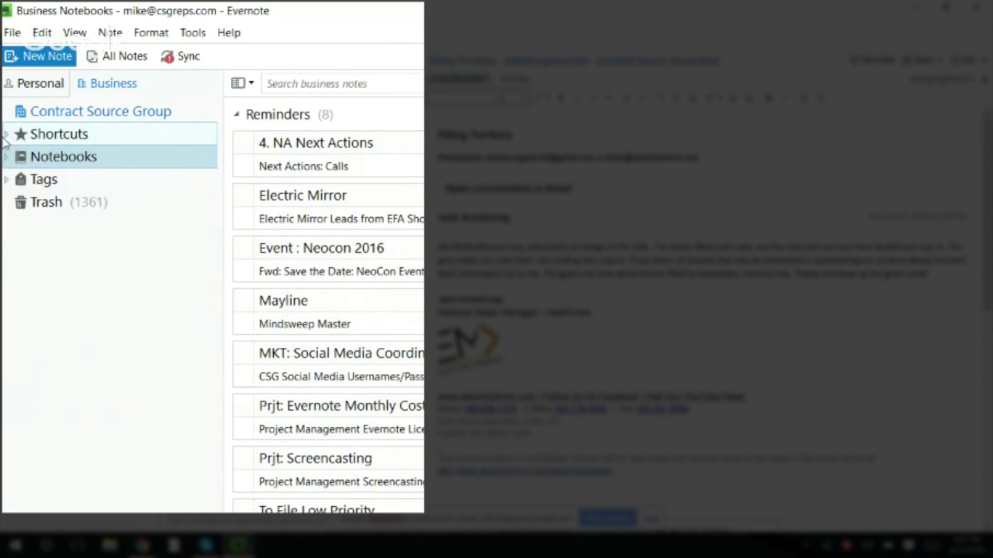
pyautogui.click(7, 136)
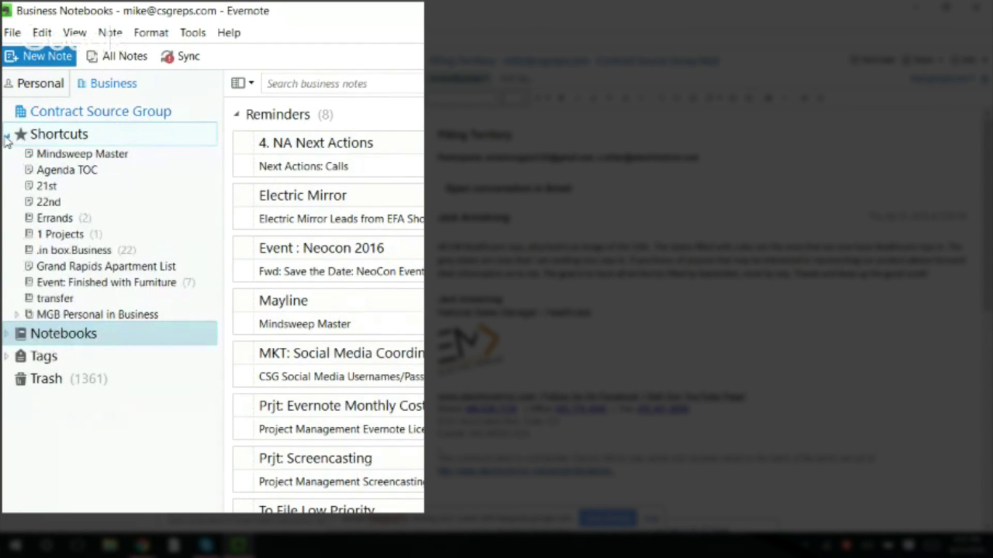
pyautogui.click(6, 136)
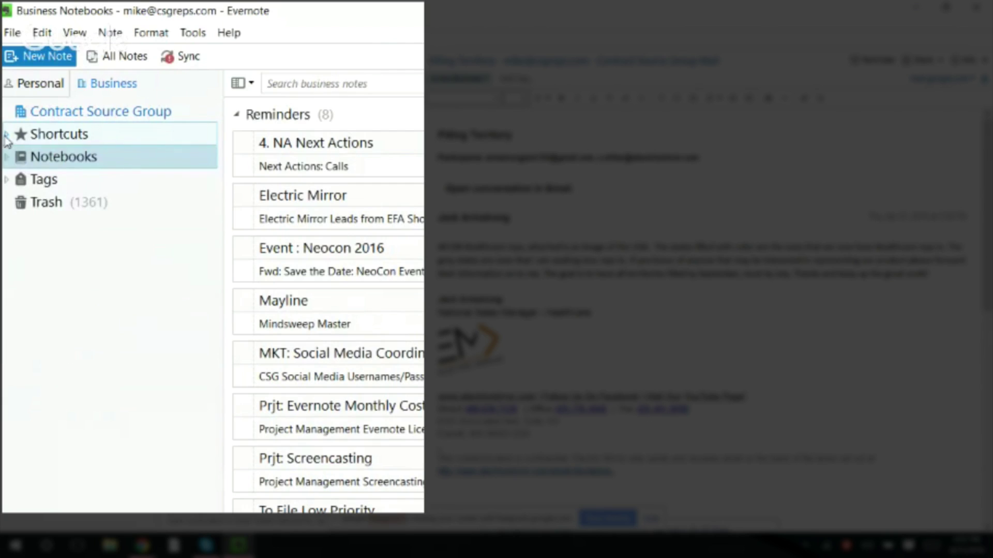
pyautogui.click(75, 36)
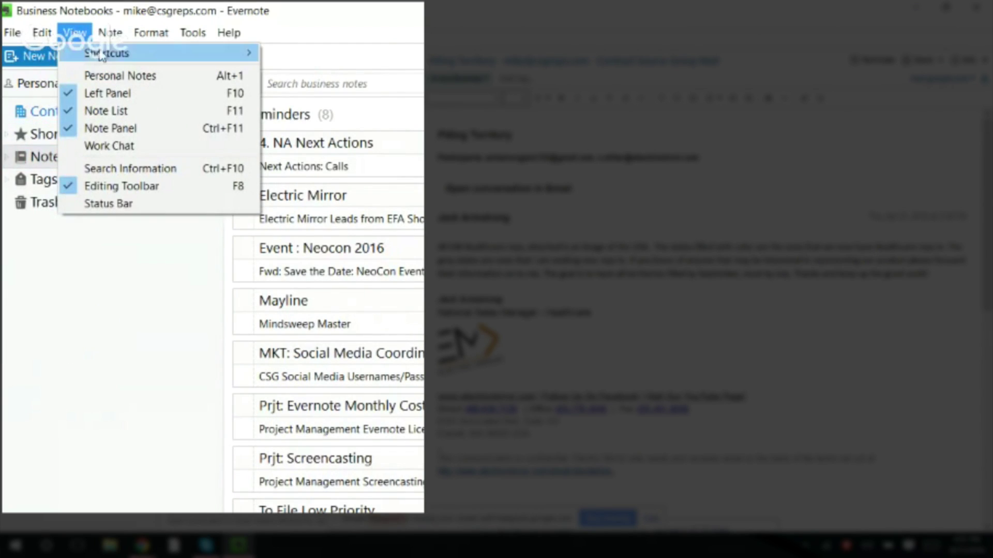
pyautogui.moveTo(103, 57)
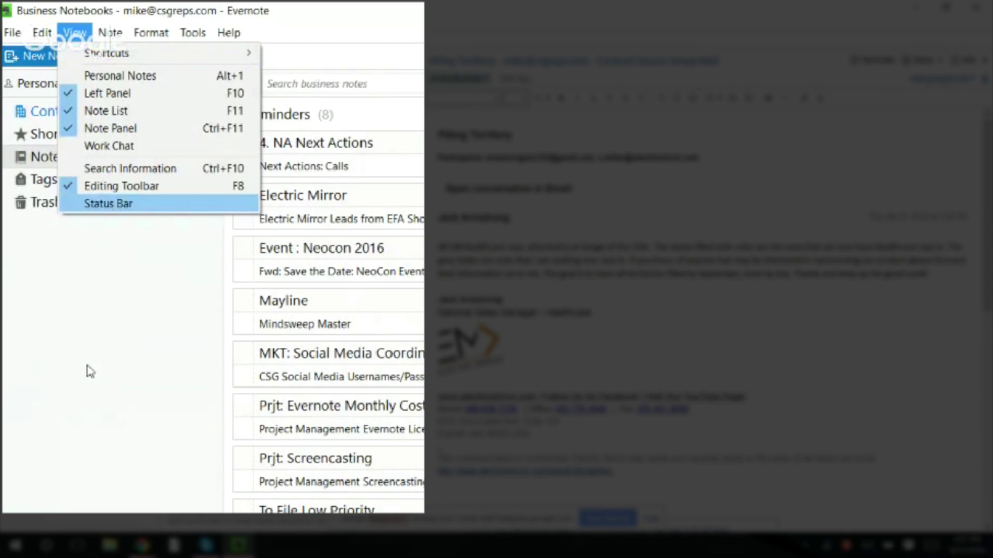
pyautogui.click(89, 366)
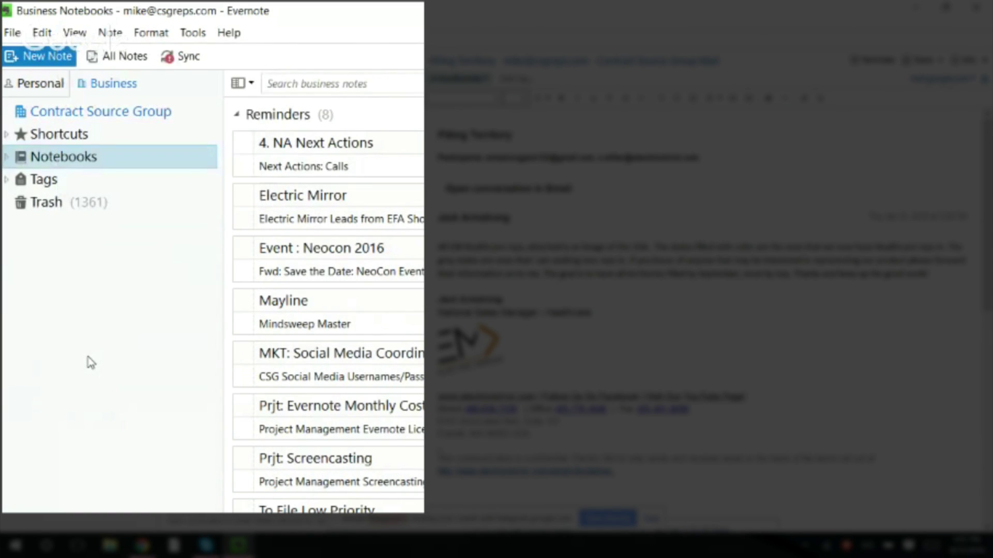
pyautogui.click(27, 87)
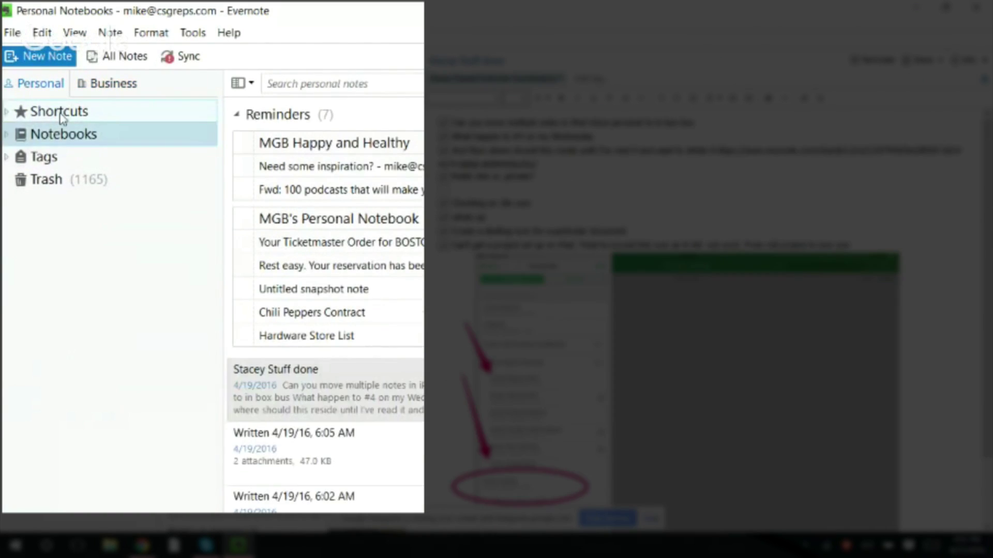
pyautogui.click(8, 112)
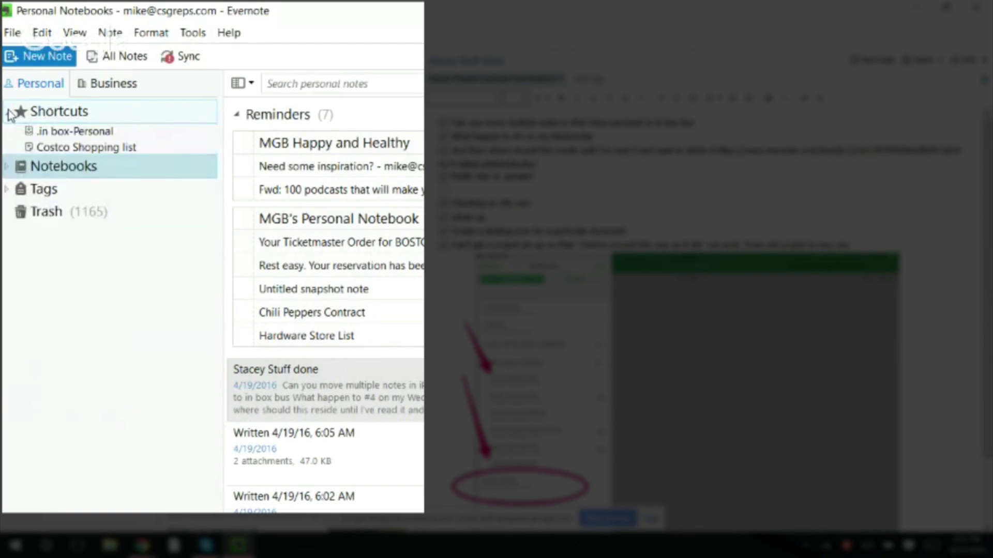
pyautogui.click(7, 112)
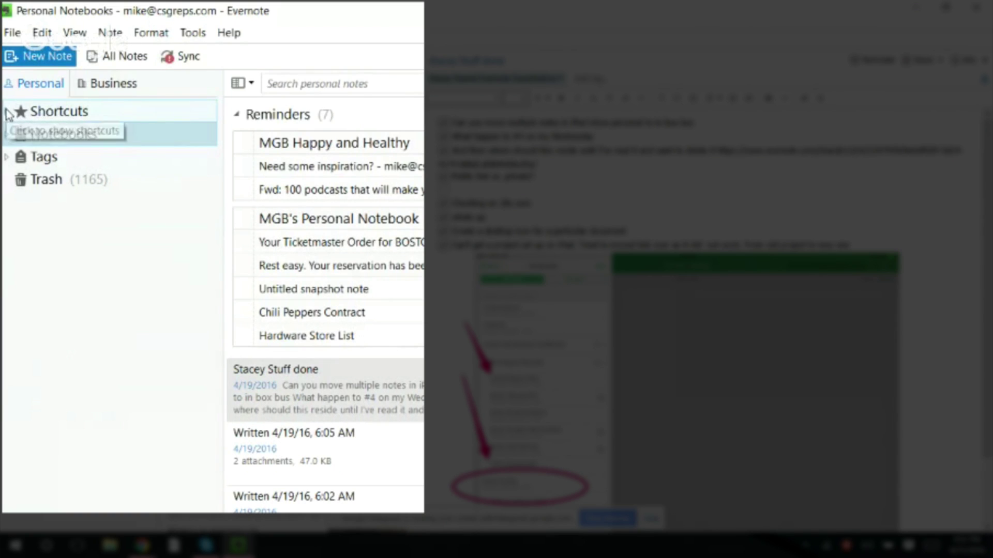
pyautogui.click(8, 112)
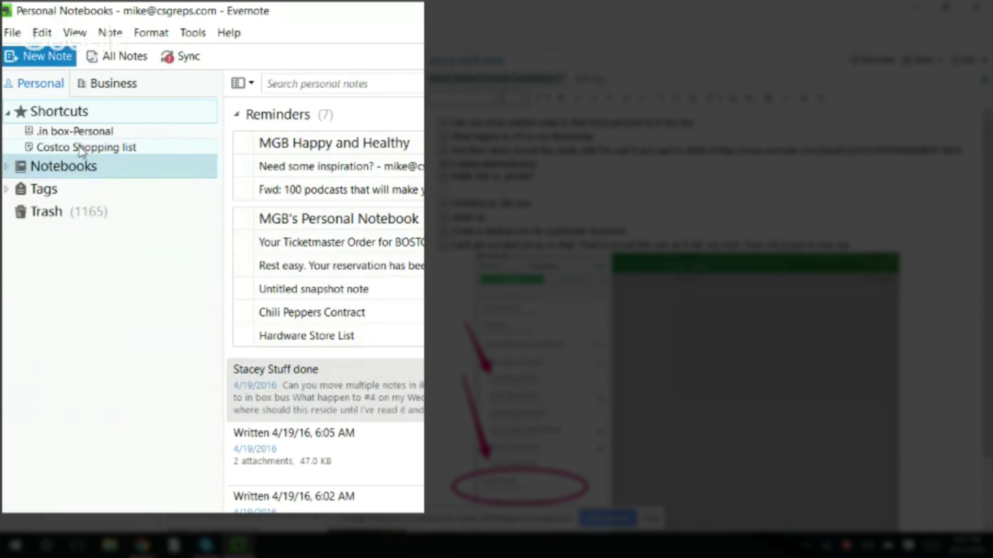
pyautogui.click(8, 114)
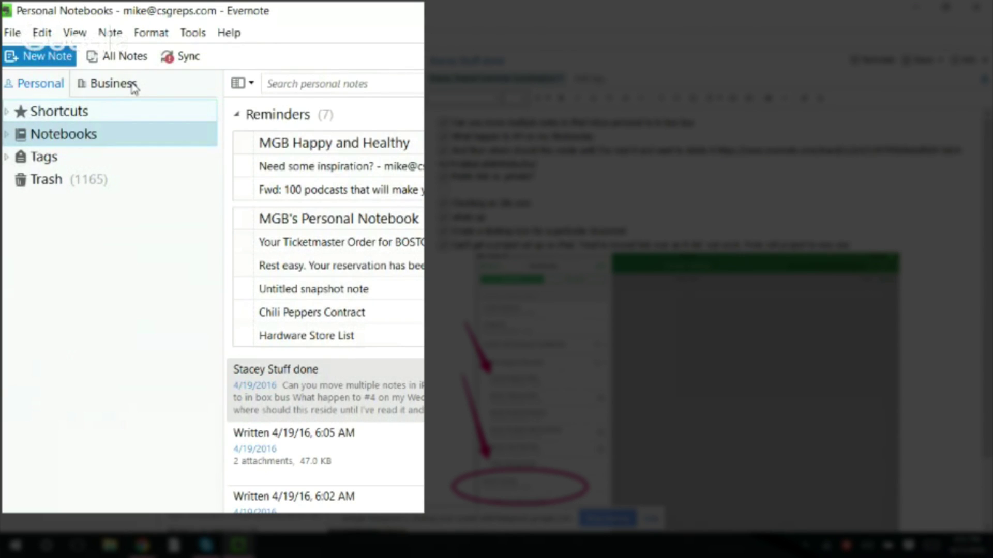
pyautogui.click(133, 86)
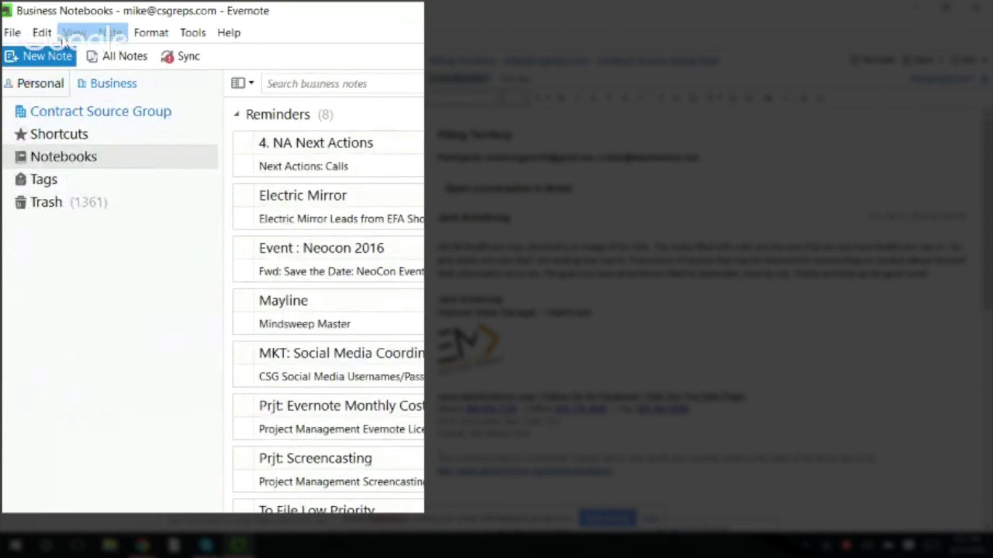
pyautogui.click(74, 33)
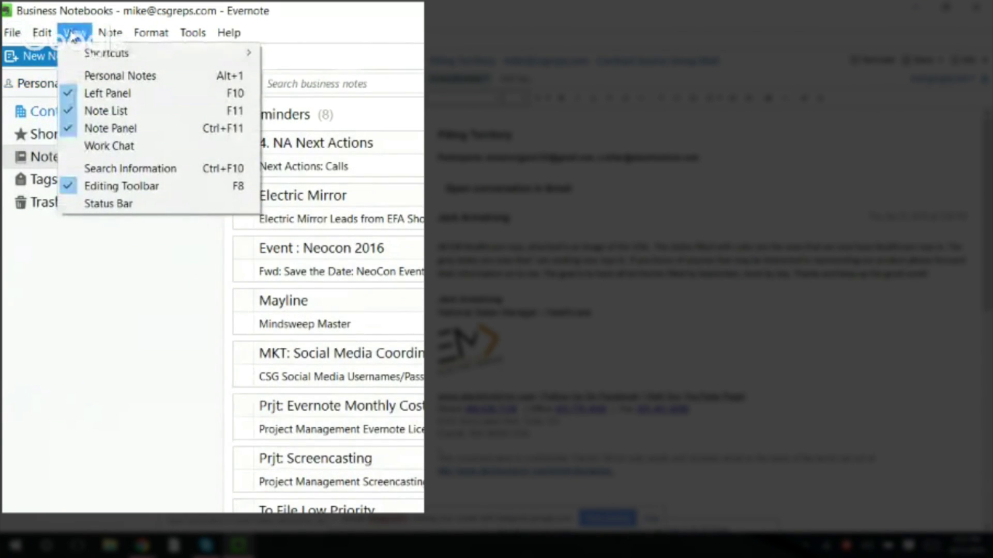
pyautogui.click(67, 416)
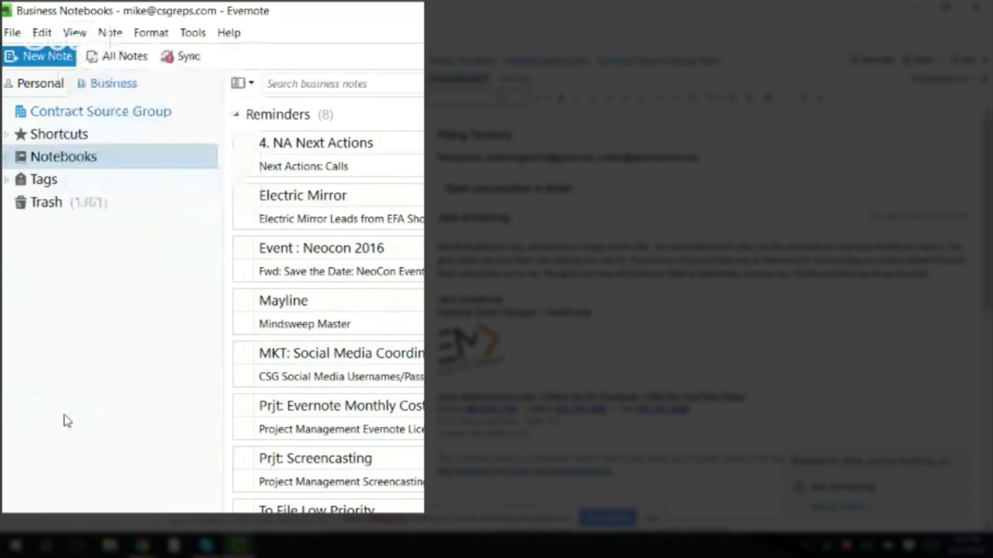
pyautogui.click(65, 115)
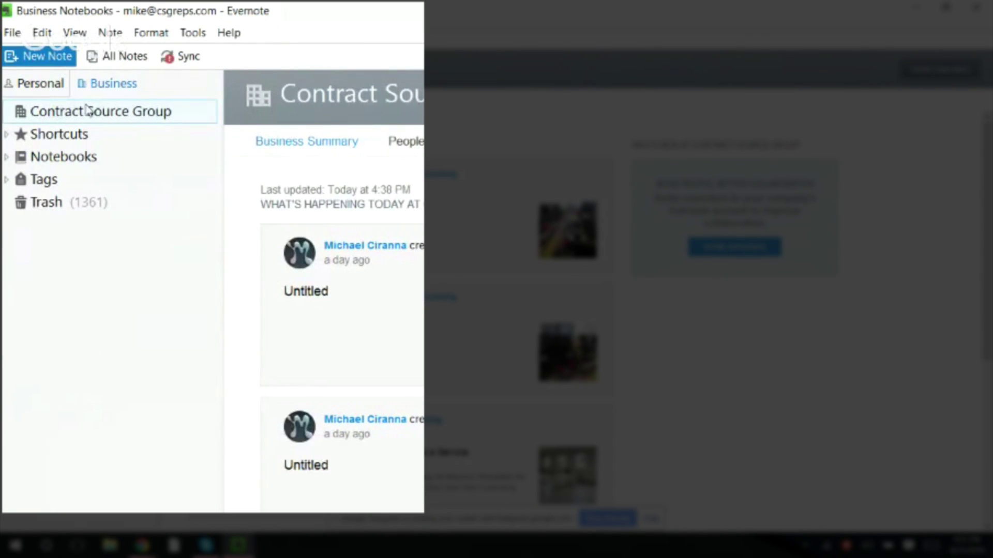
pyautogui.click(52, 157)
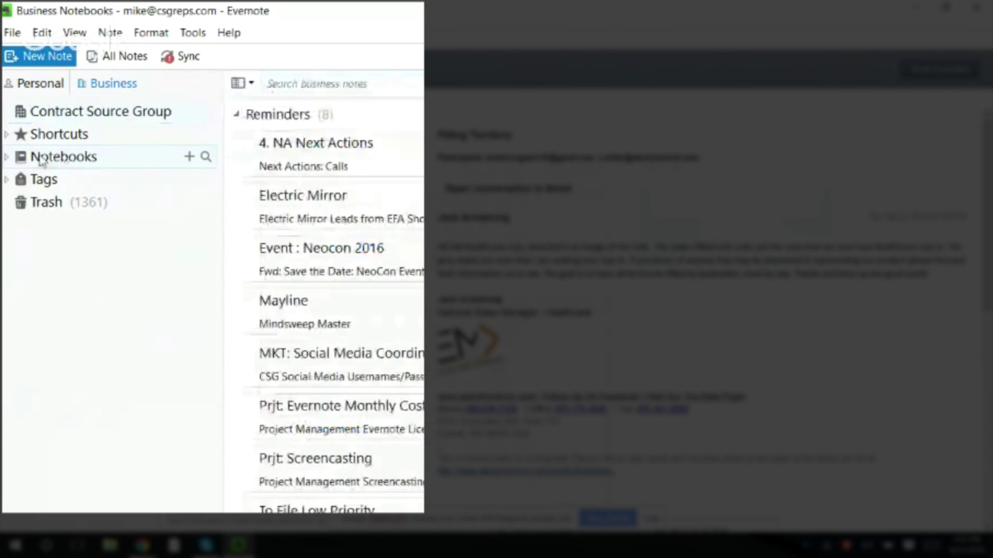
pyautogui.click(69, 34)
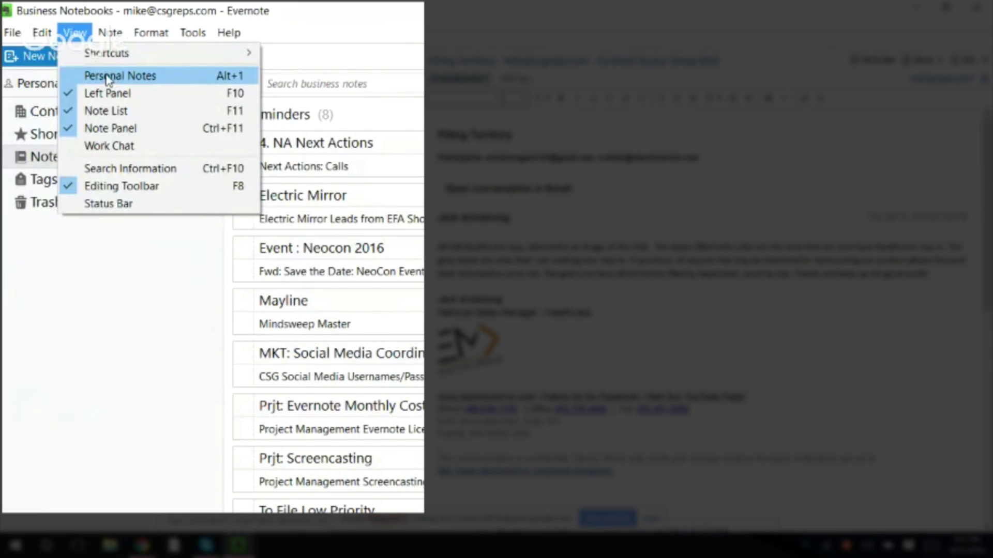
pyautogui.click(75, 79)
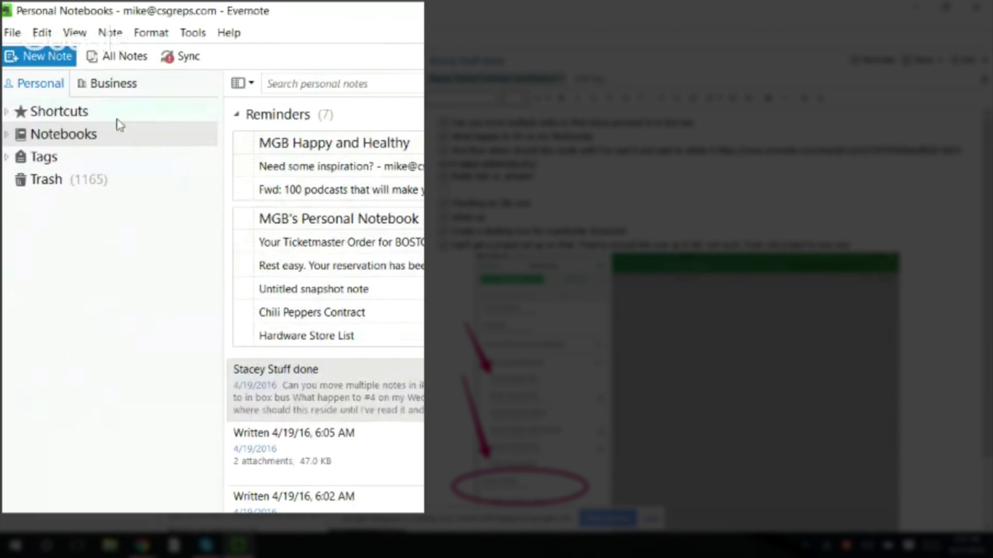
pyautogui.click(82, 41)
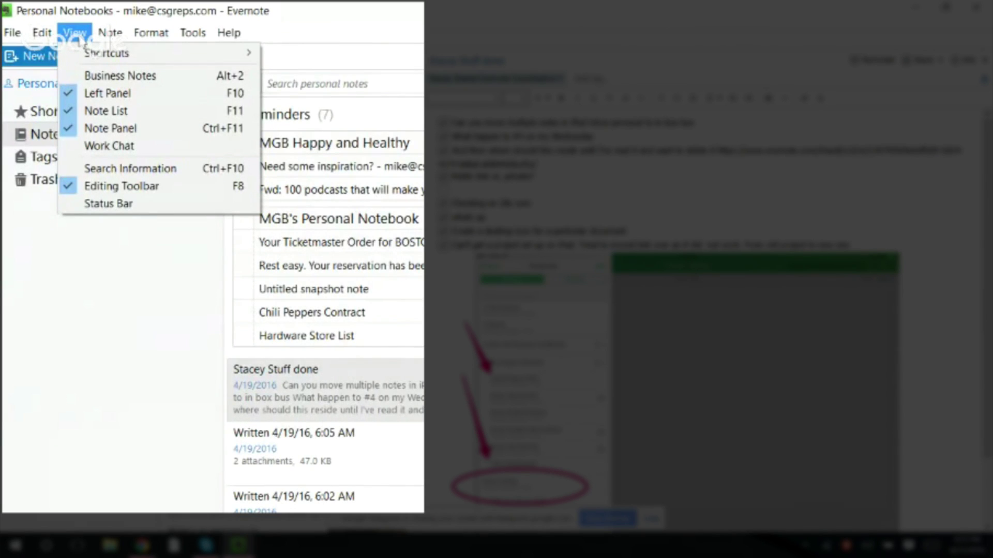
pyautogui.click(127, 76)
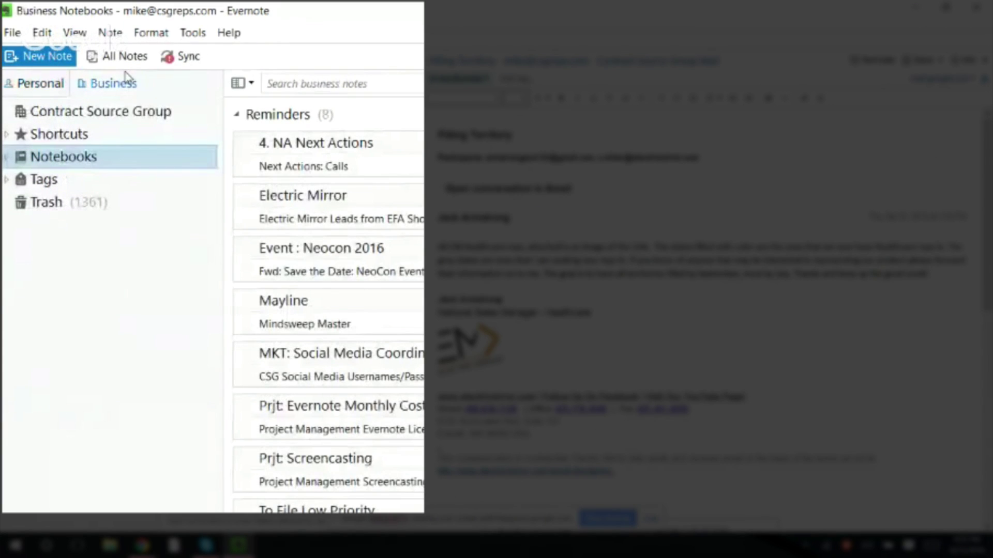
pyautogui.press('alt')
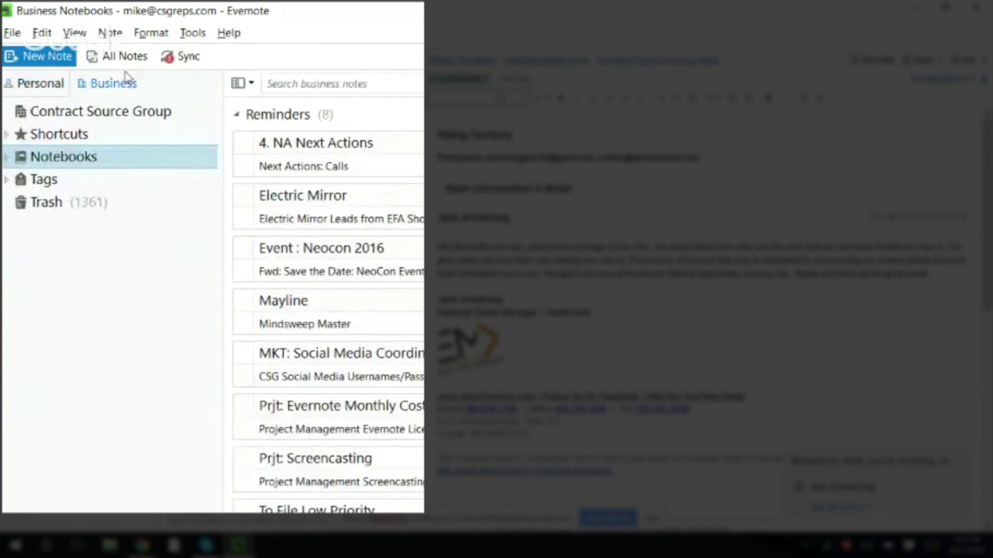
# - Leave Work Chat via View > Personal Notes, then return to View > Business Notes
pyautogui.click(76, 34)
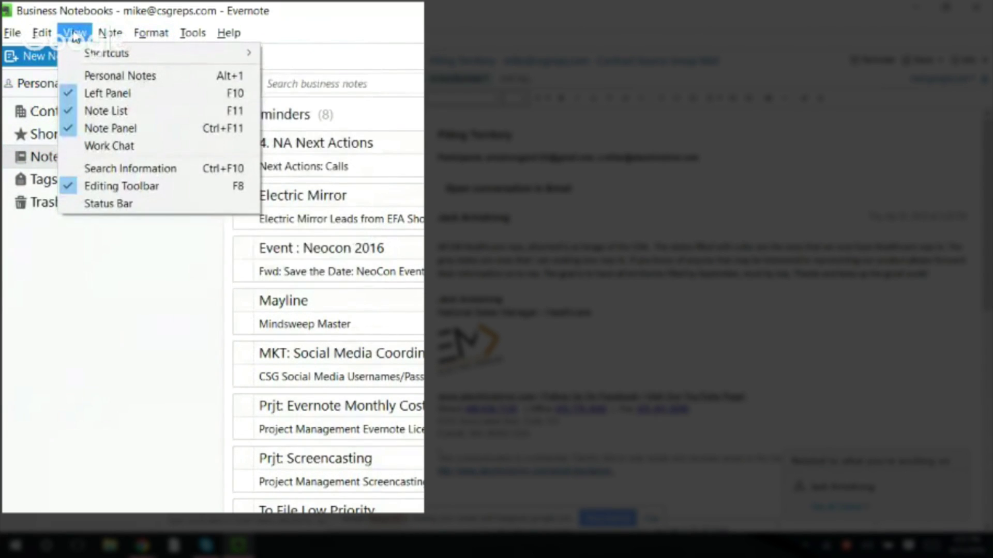
pyautogui.click(71, 149)
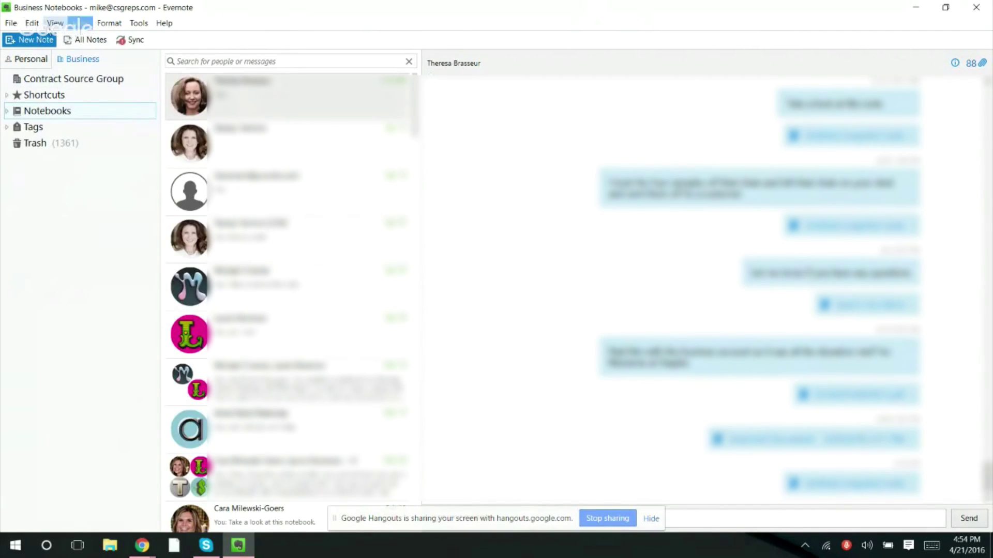
pyautogui.click(54, 26)
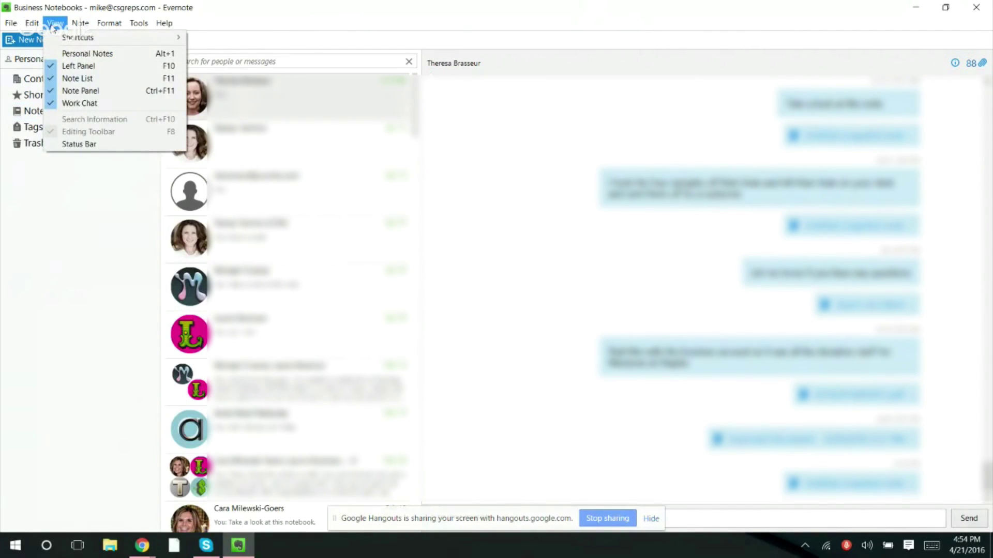
pyautogui.click(81, 53)
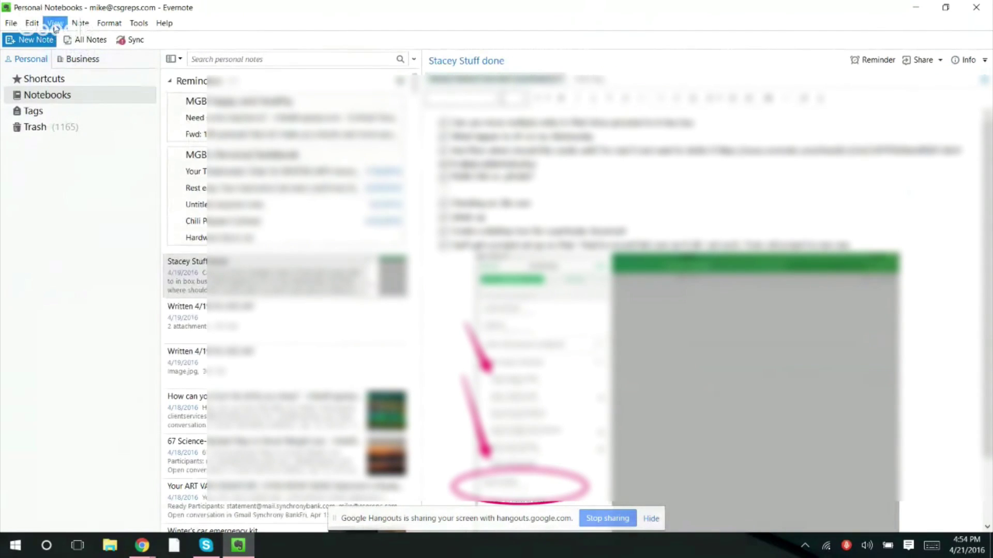
pyautogui.click(54, 24)
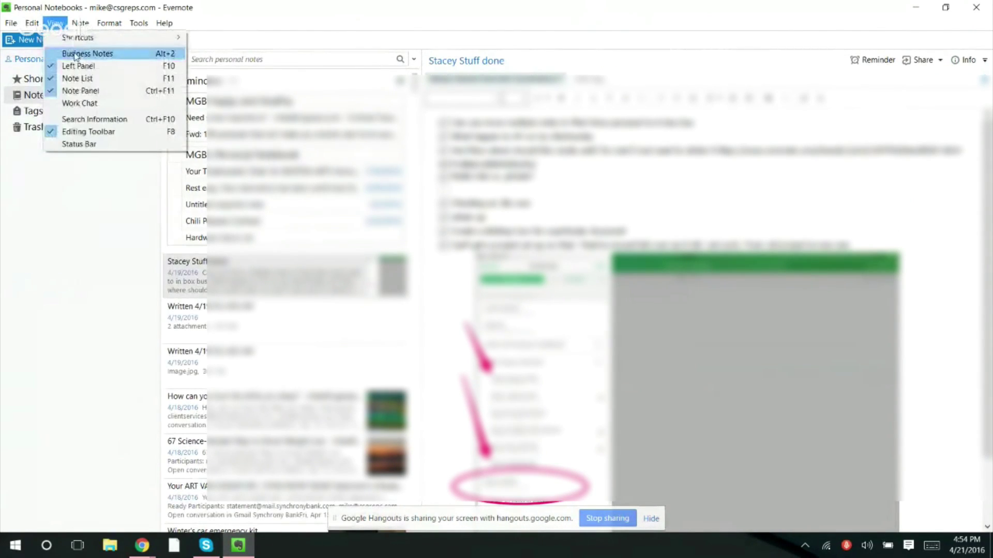
pyautogui.click(76, 54)
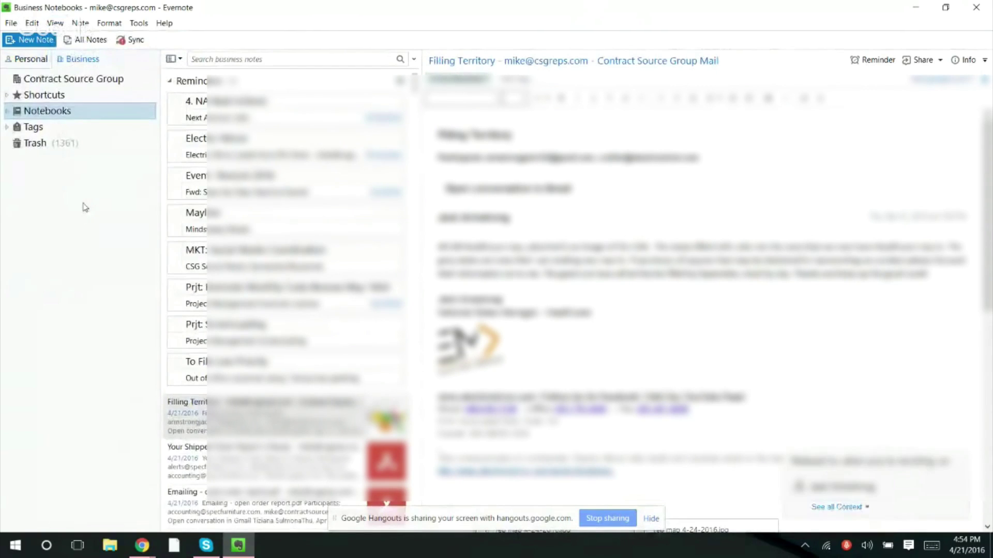
pyautogui.click(55, 23)
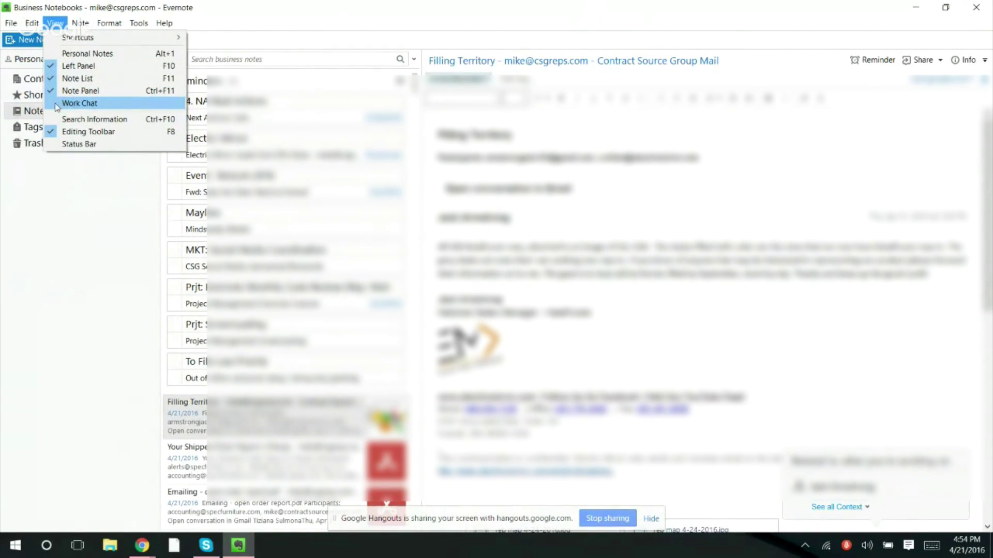
pyautogui.click(81, 198)
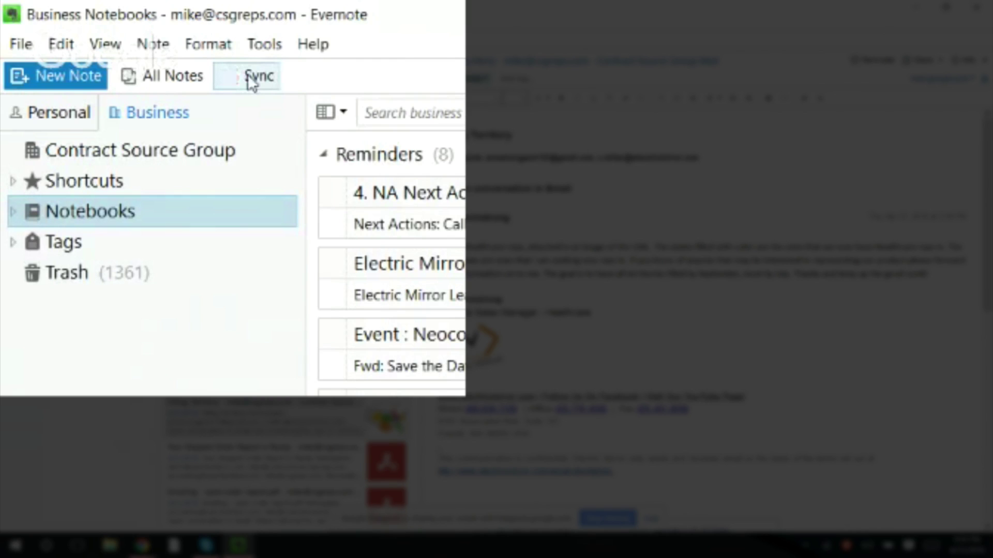
pyautogui.click(129, 41)
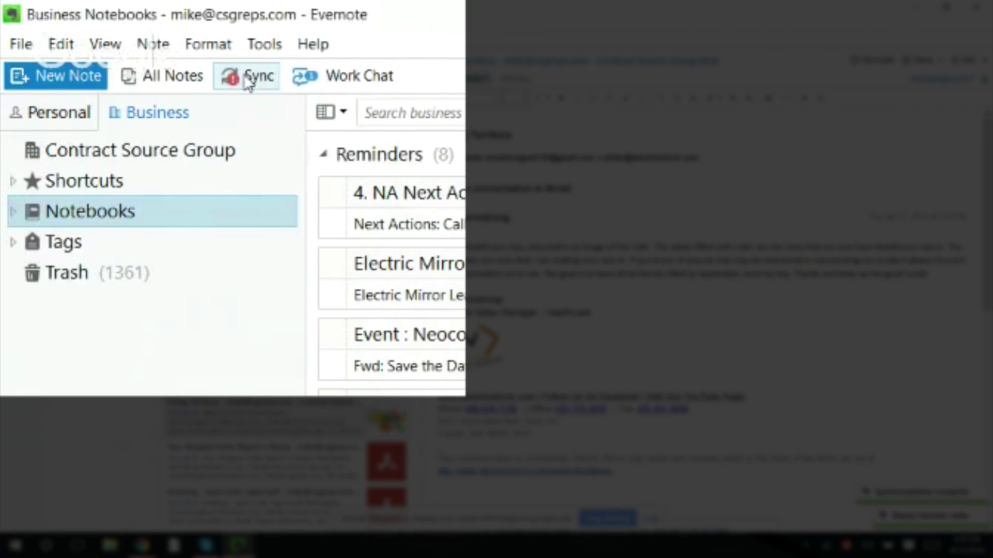
pyautogui.click(350, 81)
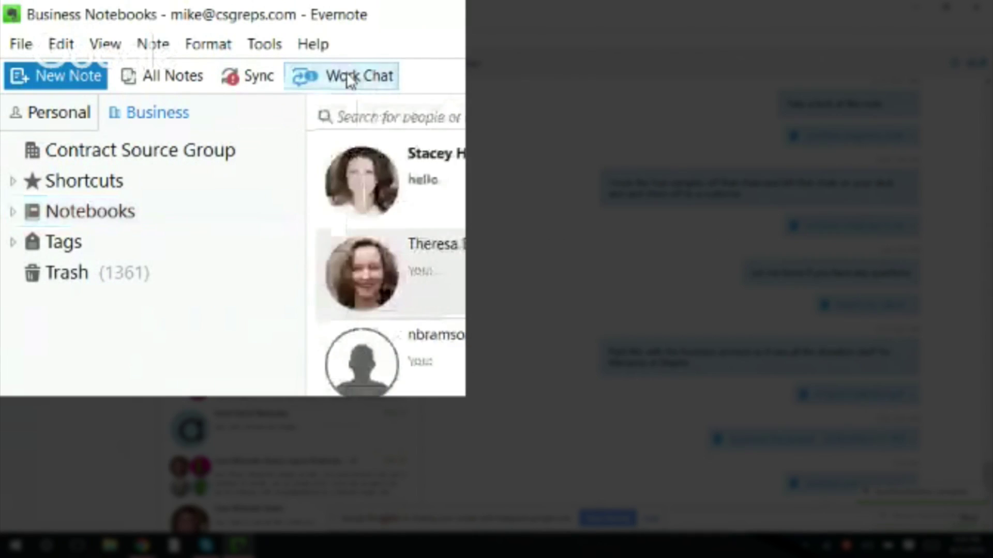
pyautogui.click(414, 150)
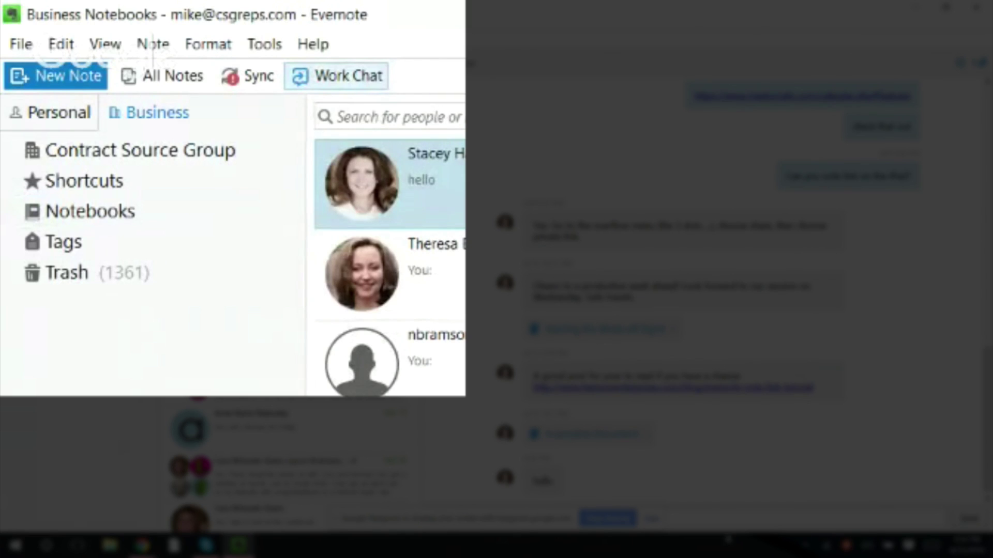
pyautogui.moveTo(457, 517); pyautogui.dragTo(452, 541)
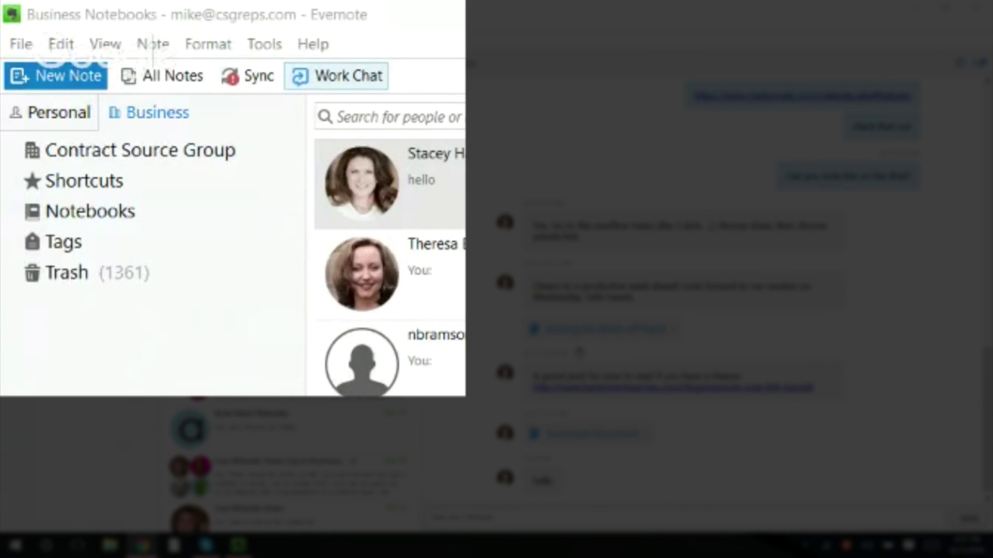
pyautogui.click(80, 222)
pyautogui.click(78, 222)
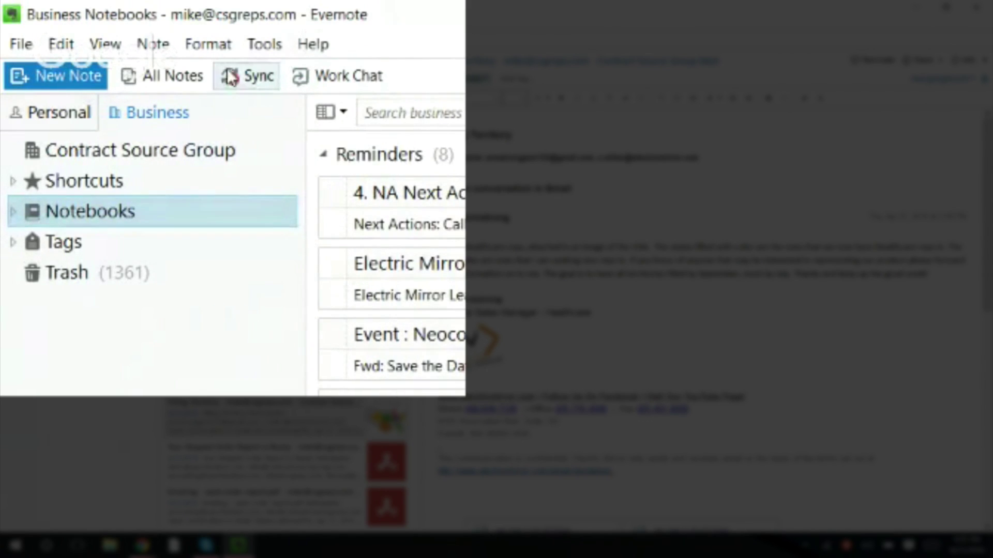
# - Sync the notes, close the File menu without exiting, and show all Business Notebooks
pyautogui.click(257, 83)
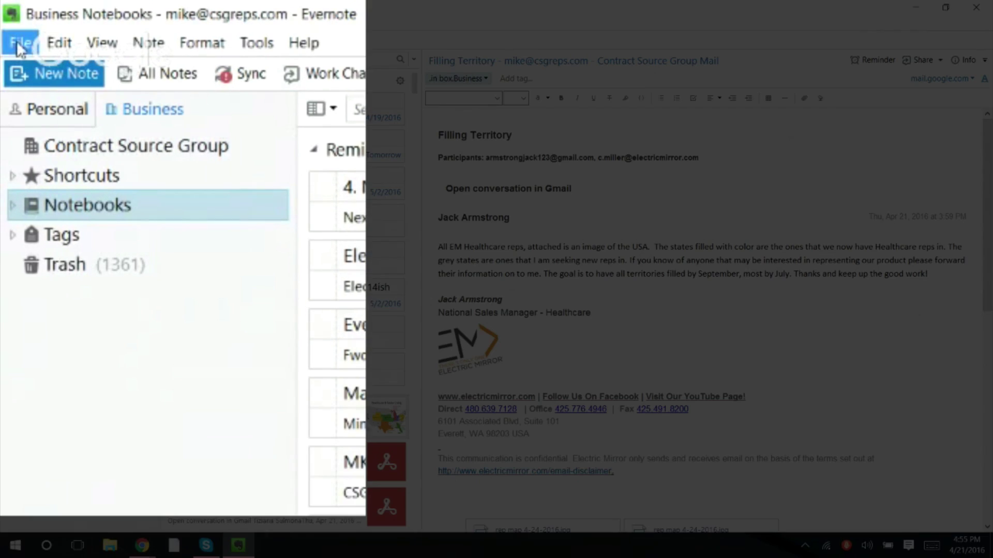
pyautogui.click(17, 40)
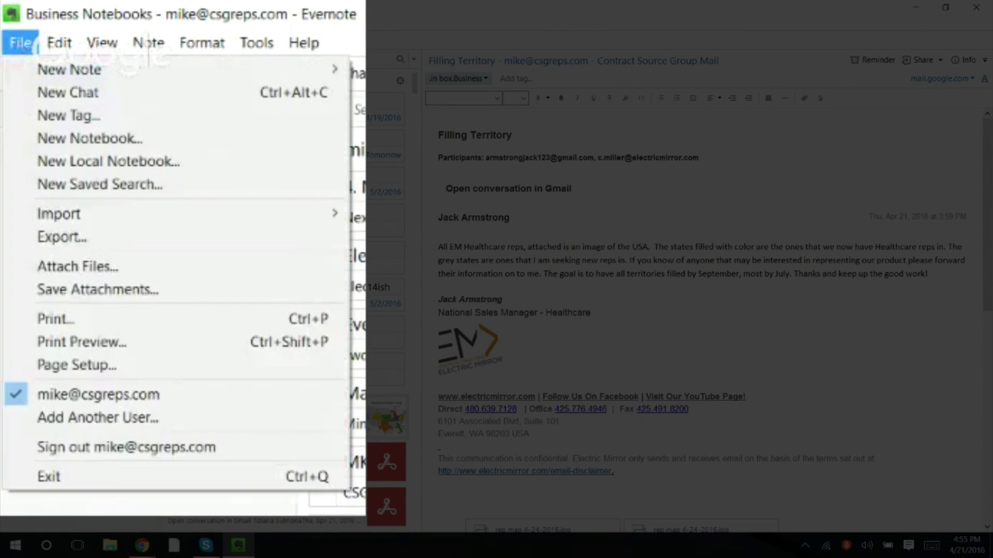
pyautogui.click(39, 475)
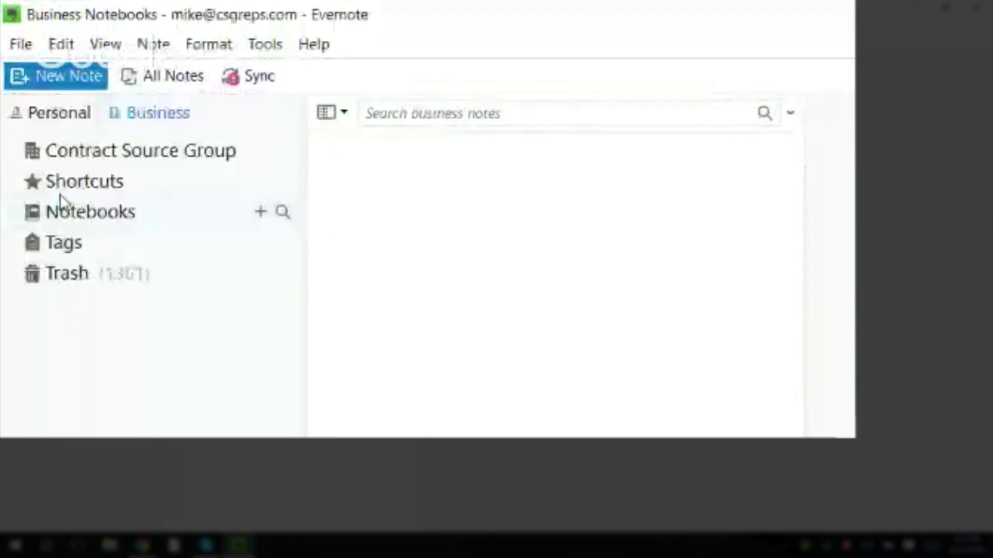
pyautogui.click(61, 203)
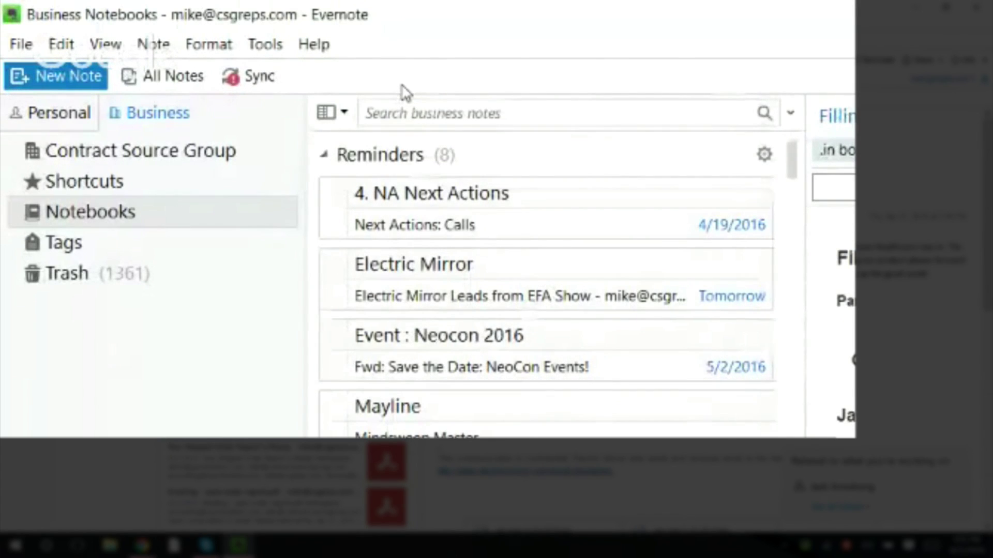
# - Enable View > Search Information so the list reports 6652 notes in Business Notebooks
pyautogui.click(103, 45)
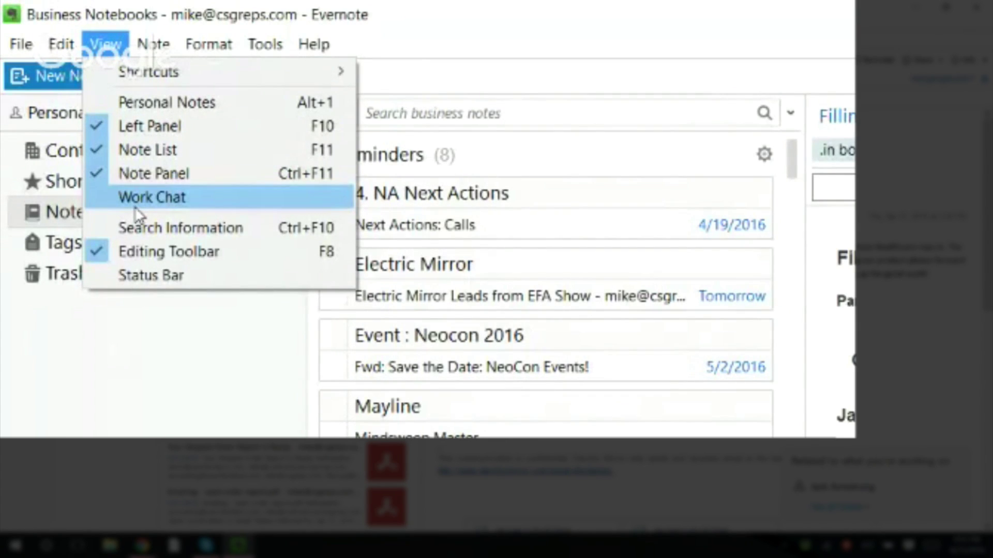
pyautogui.moveTo(29, 52)
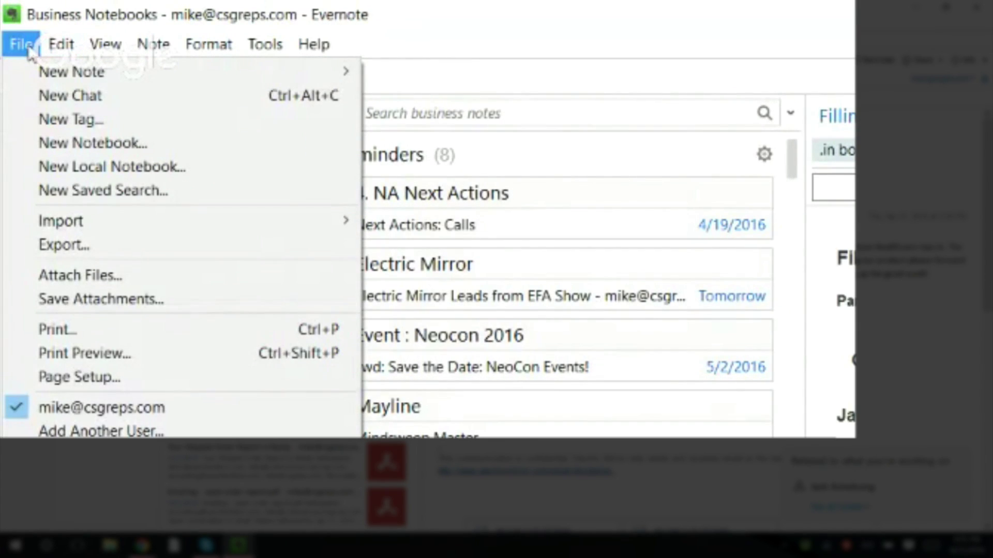
pyautogui.moveTo(103, 45)
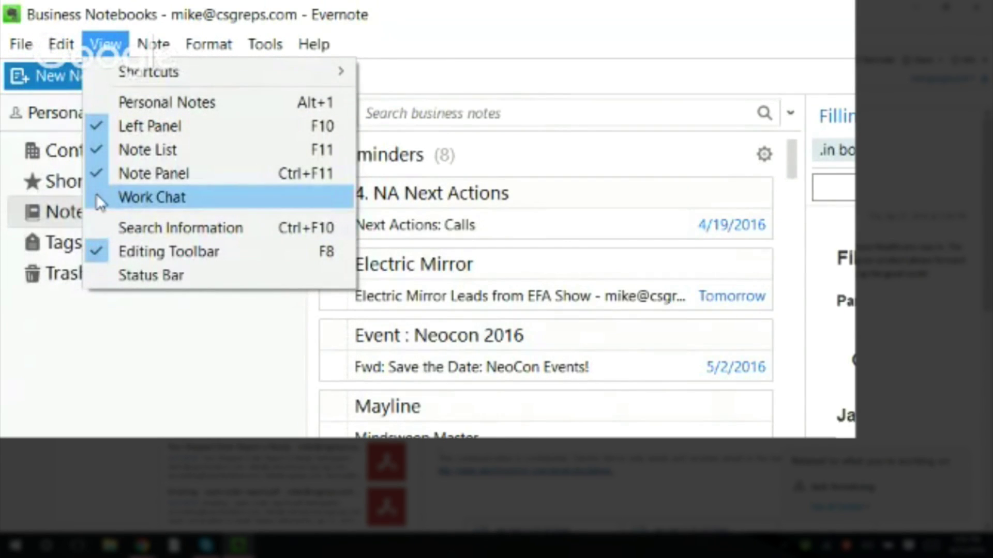
pyautogui.click(97, 226)
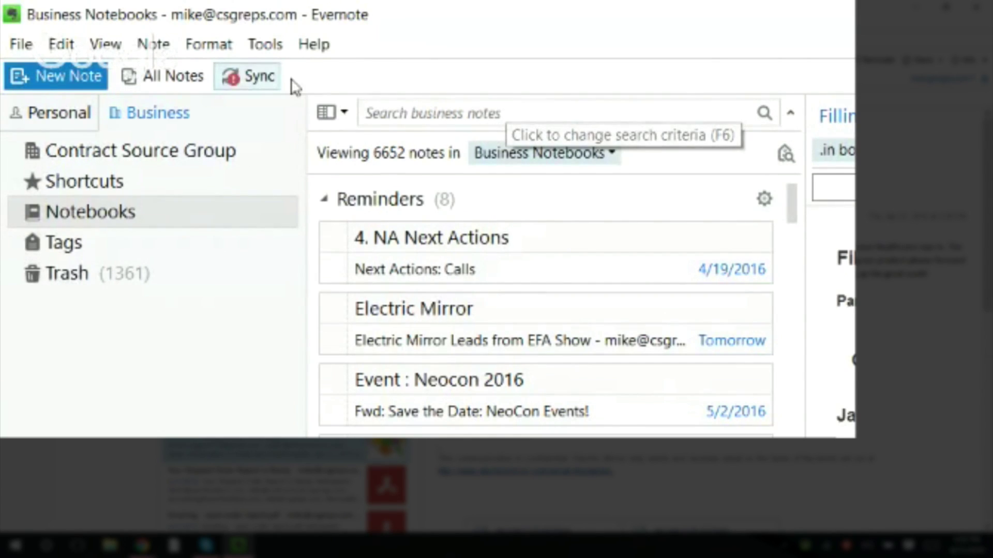
pyautogui.click(105, 46)
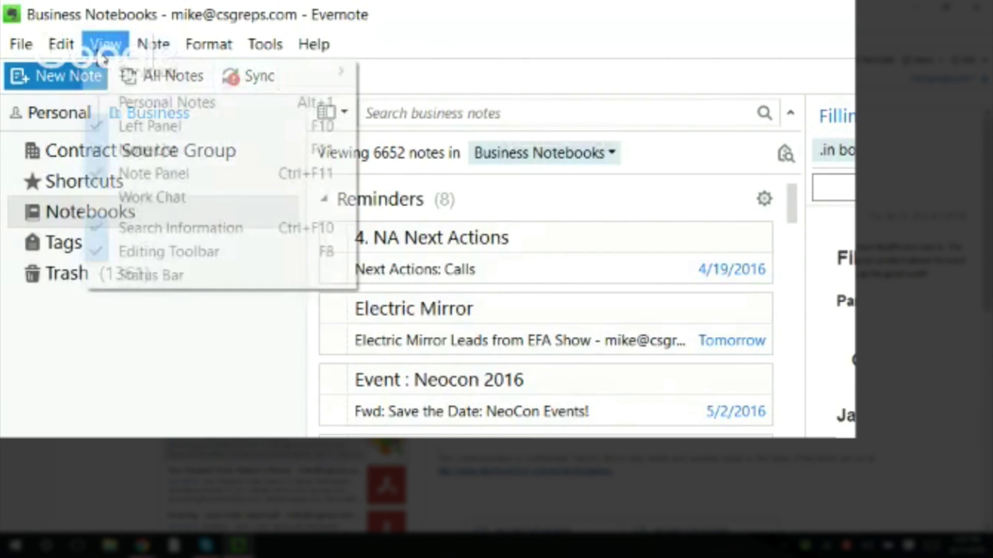
pyautogui.click(108, 227)
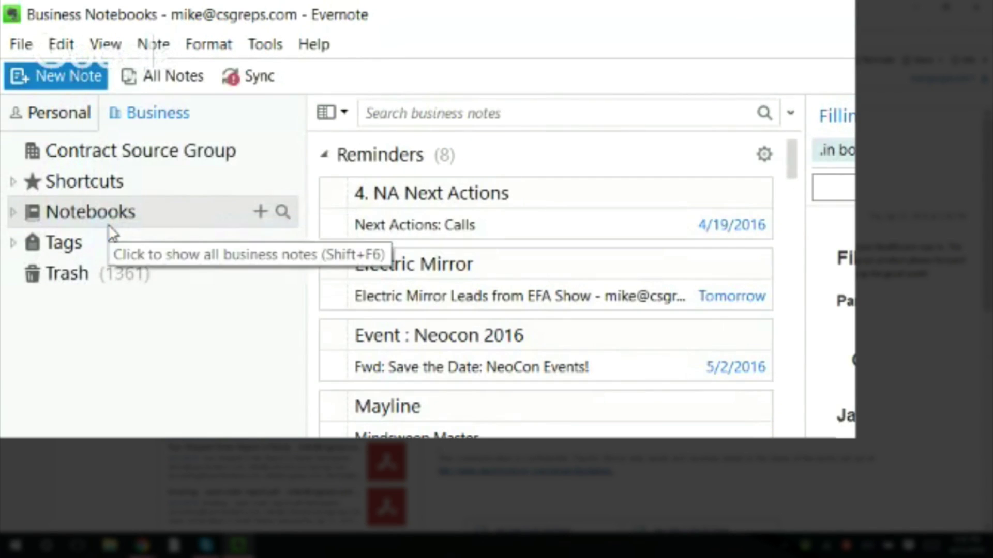
pyautogui.click(106, 47)
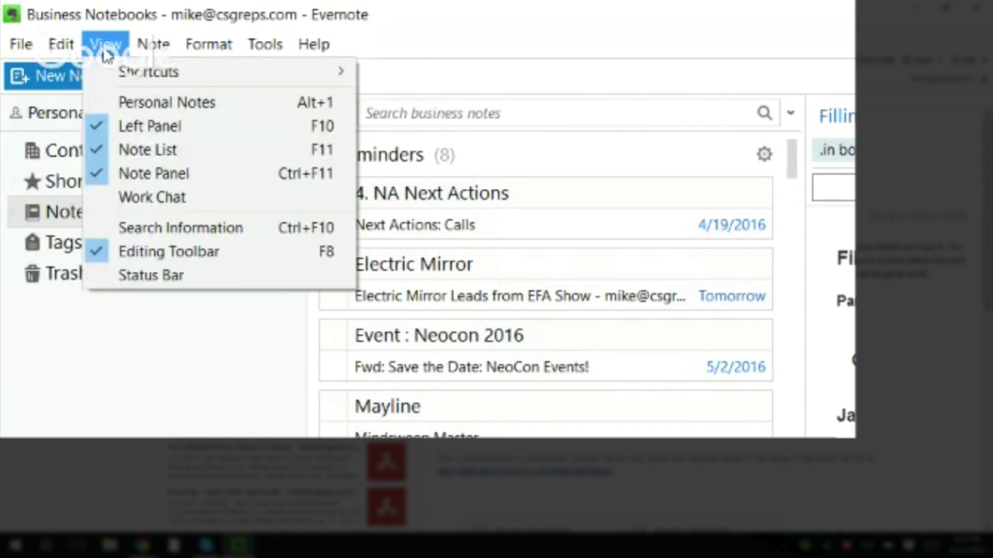
pyautogui.click(139, 225)
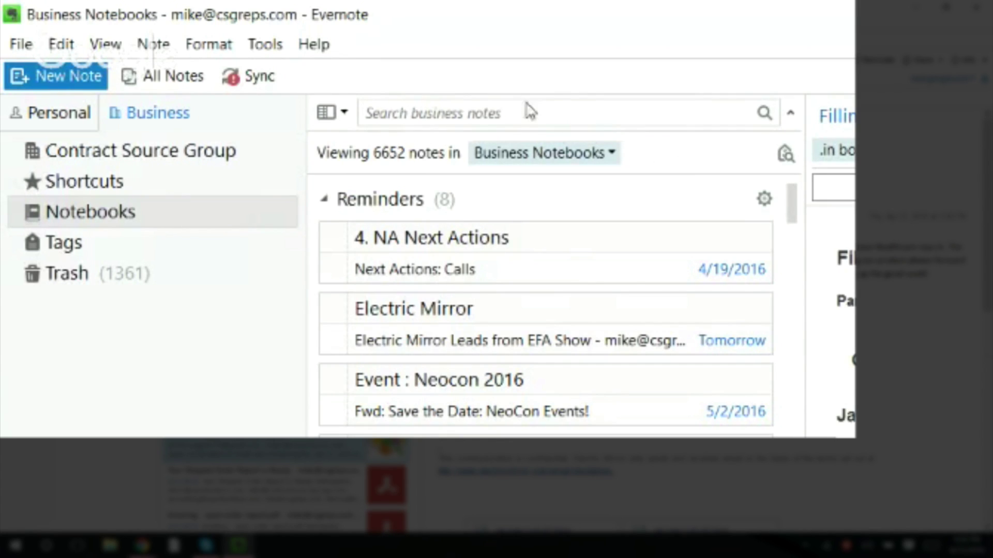
pyautogui.click(101, 47)
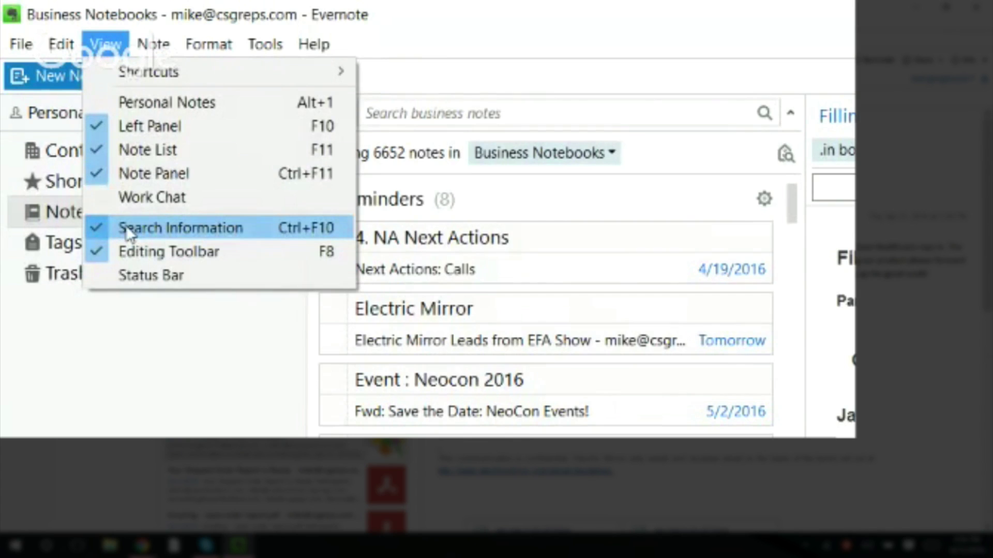
pyautogui.click(127, 230)
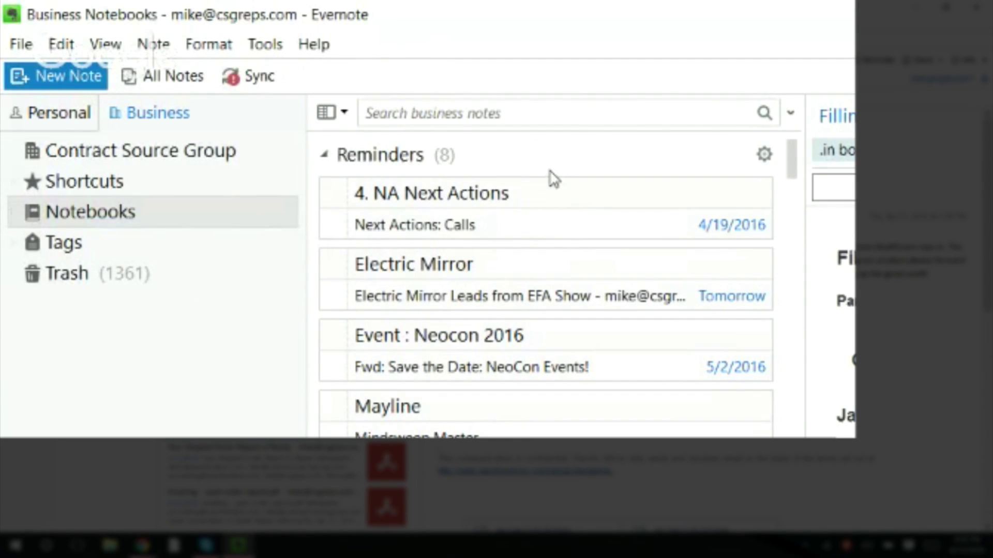
pyautogui.click(120, 59)
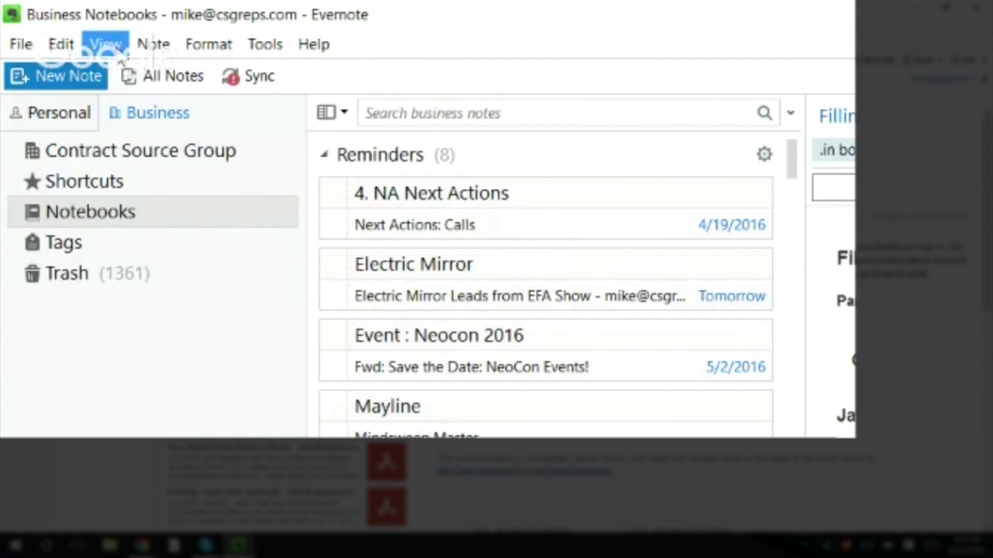
pyautogui.click(120, 51)
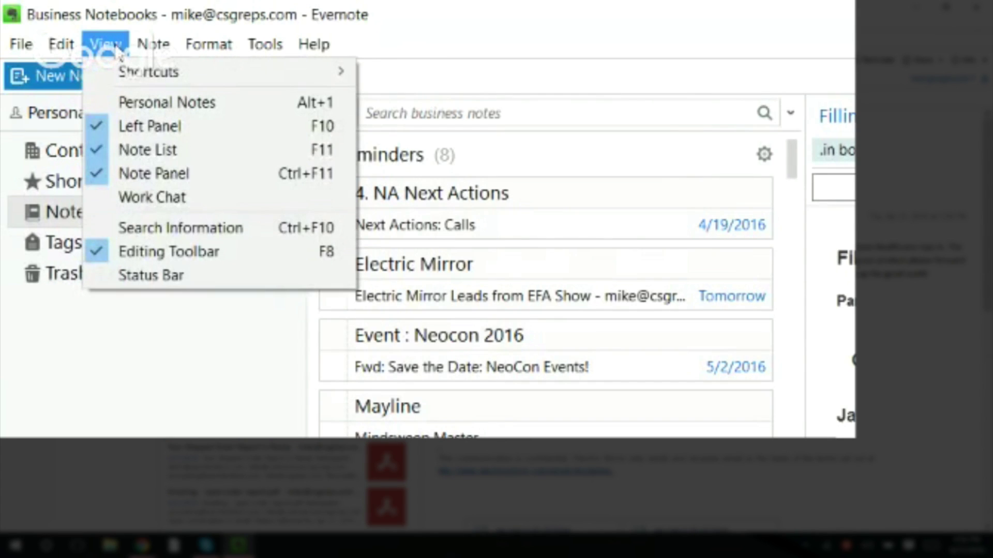
pyautogui.click(174, 234)
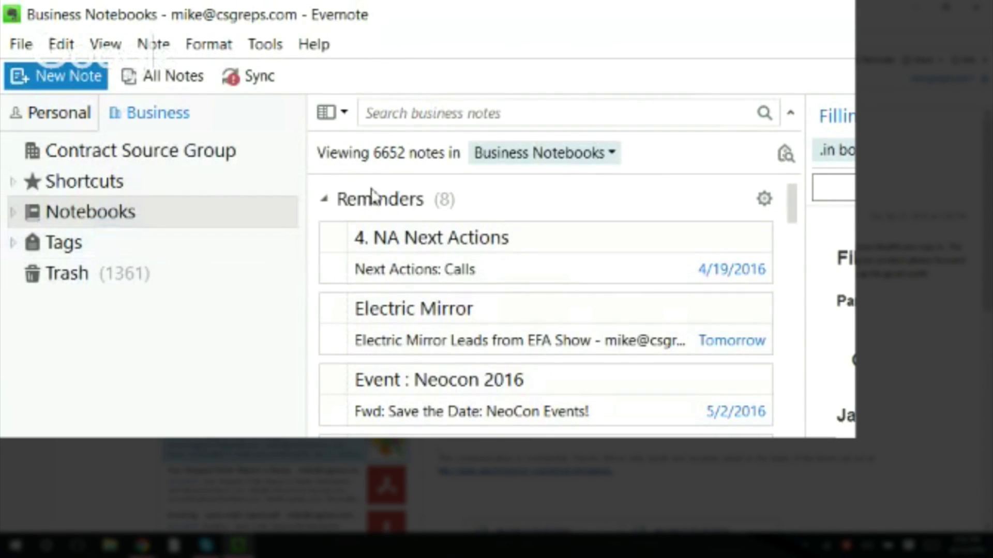
# - Search the Business notes for 'gtd' after checking the notebook scope list
pyautogui.click(606, 155)
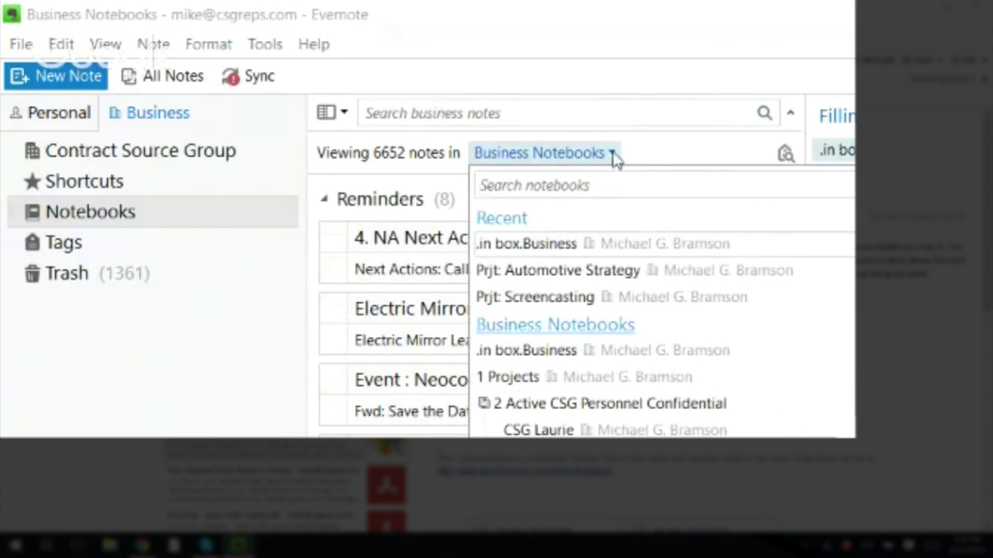
pyautogui.click(613, 155)
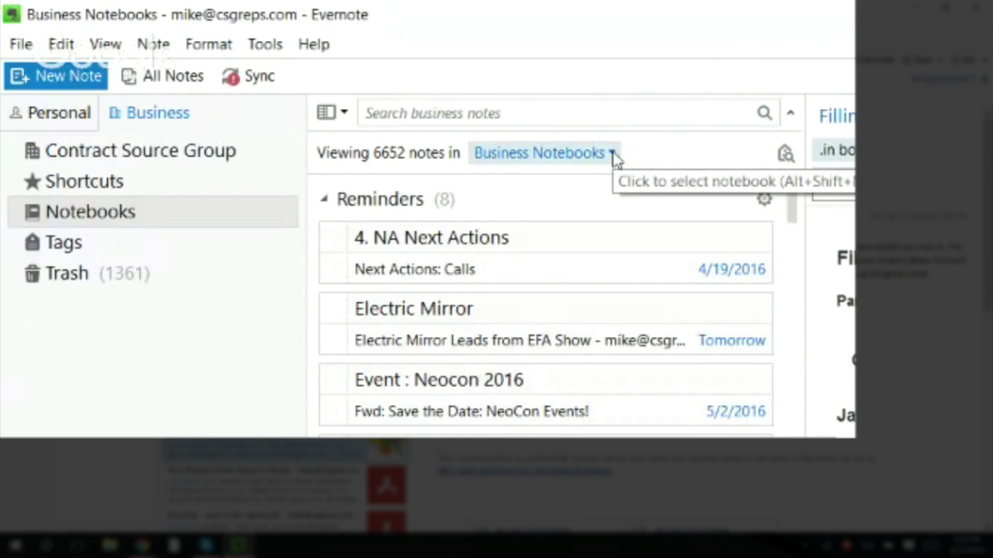
pyautogui.click(465, 114)
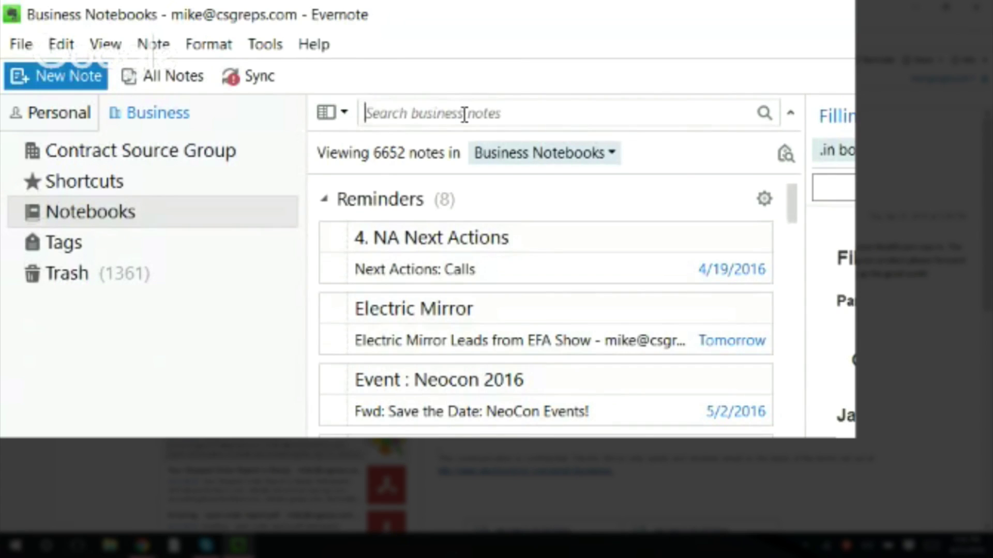
pyautogui.write('gtd')
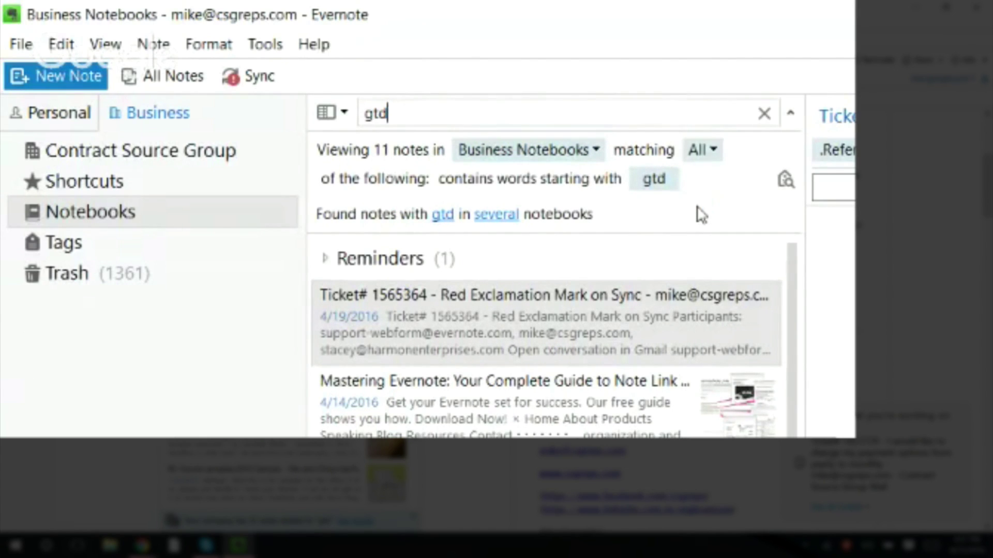
pyautogui.click(596, 150)
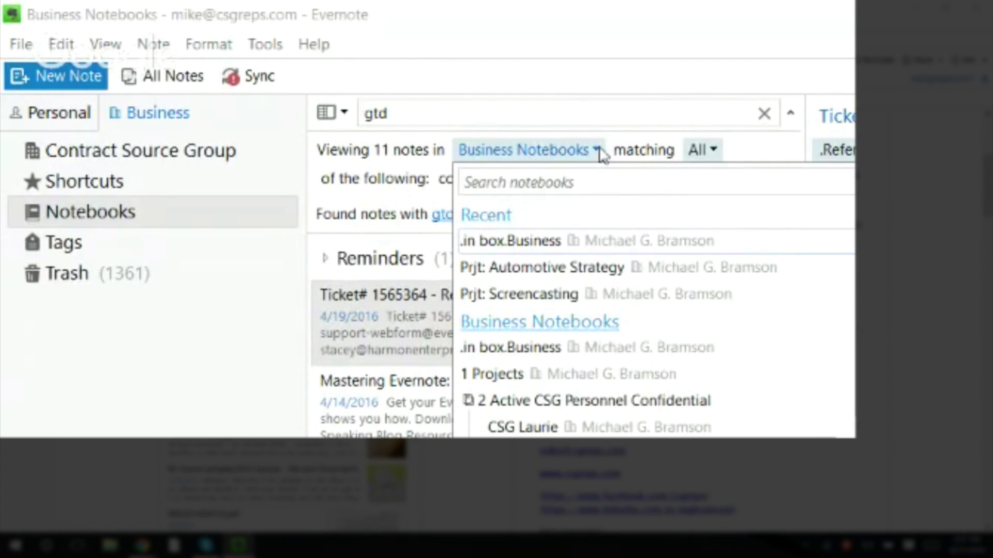
pyautogui.click(697, 109)
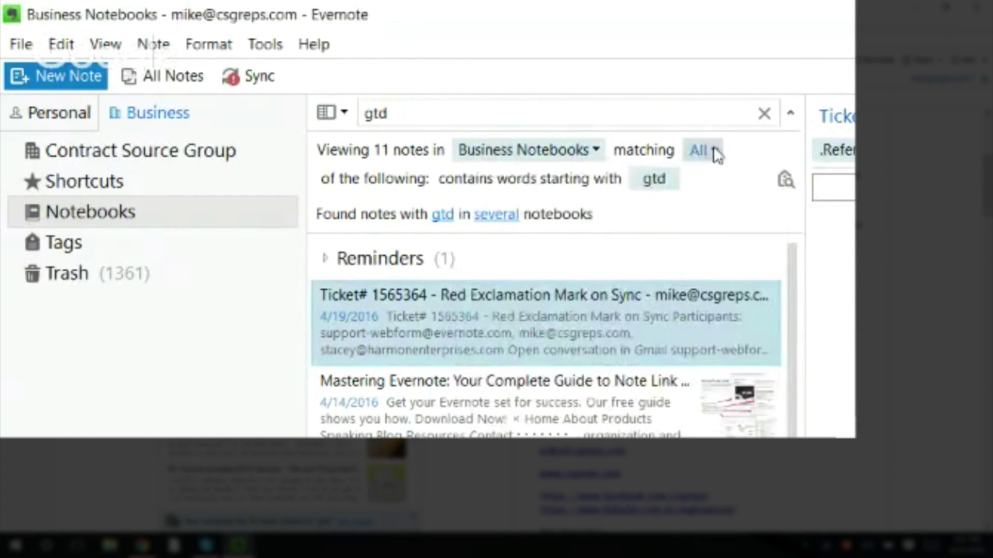
pyautogui.click(713, 150)
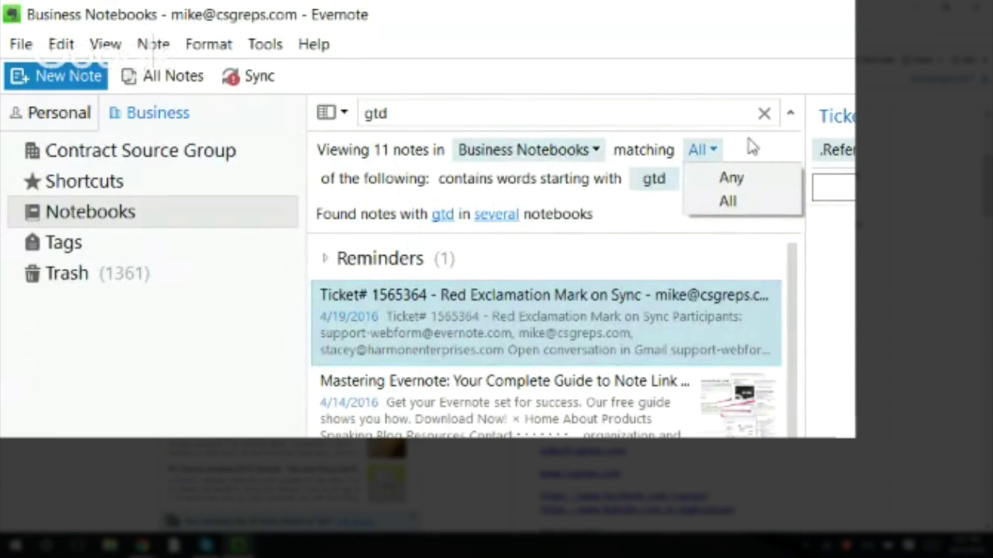
pyautogui.click(721, 68)
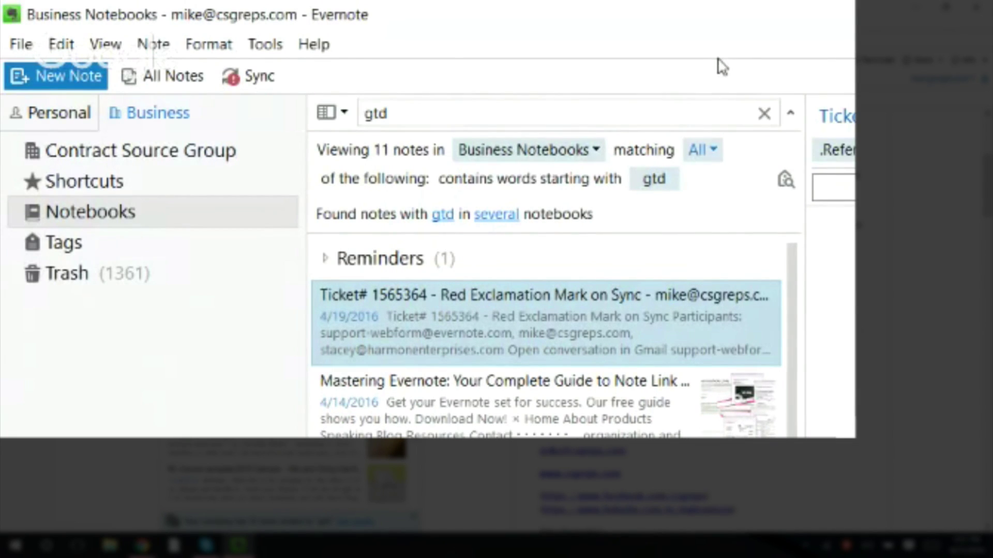
pyautogui.click(595, 148)
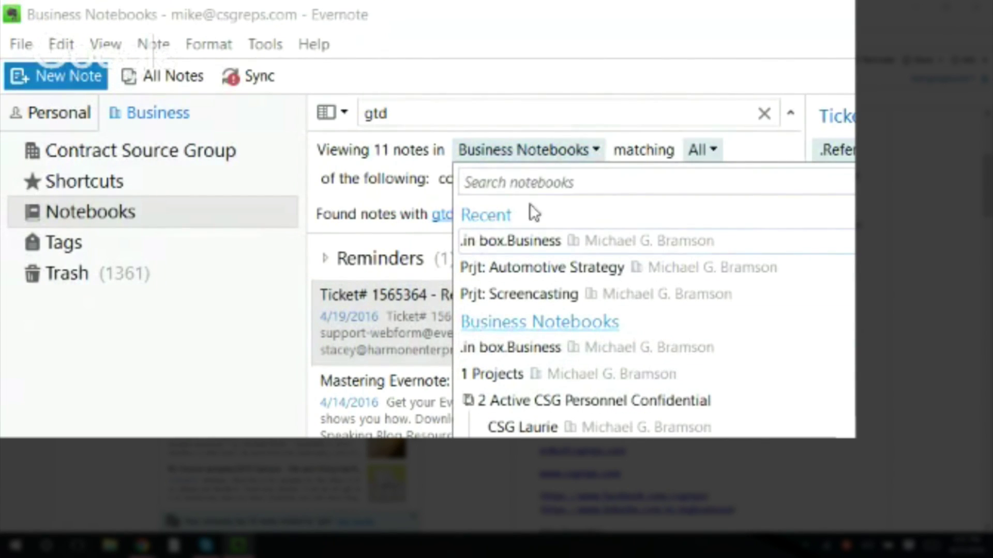
pyautogui.scroll(-15, 652, 310)
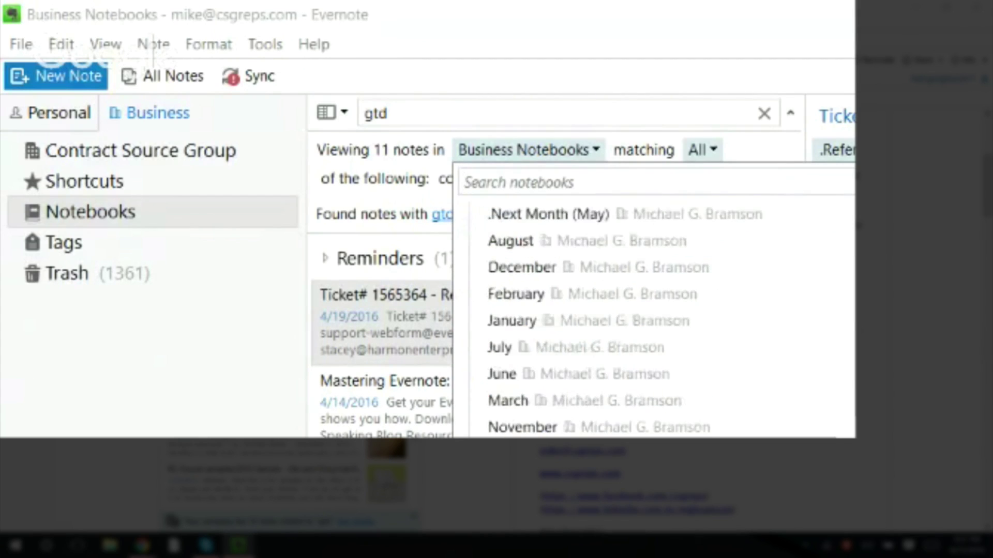
pyautogui.scroll(4, 651, 310)
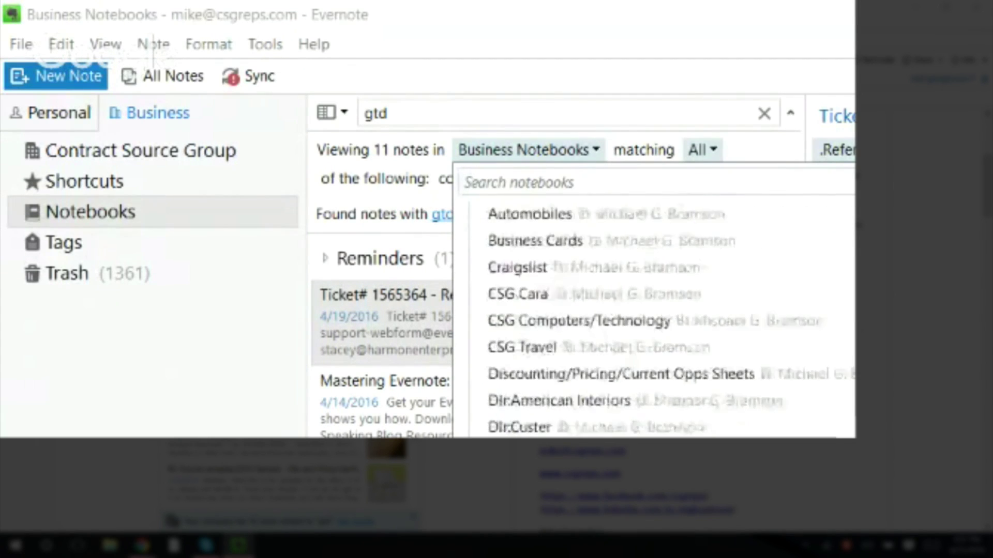
pyautogui.scroll(-10, 652, 310)
pyautogui.scroll(-10, 651, 321)
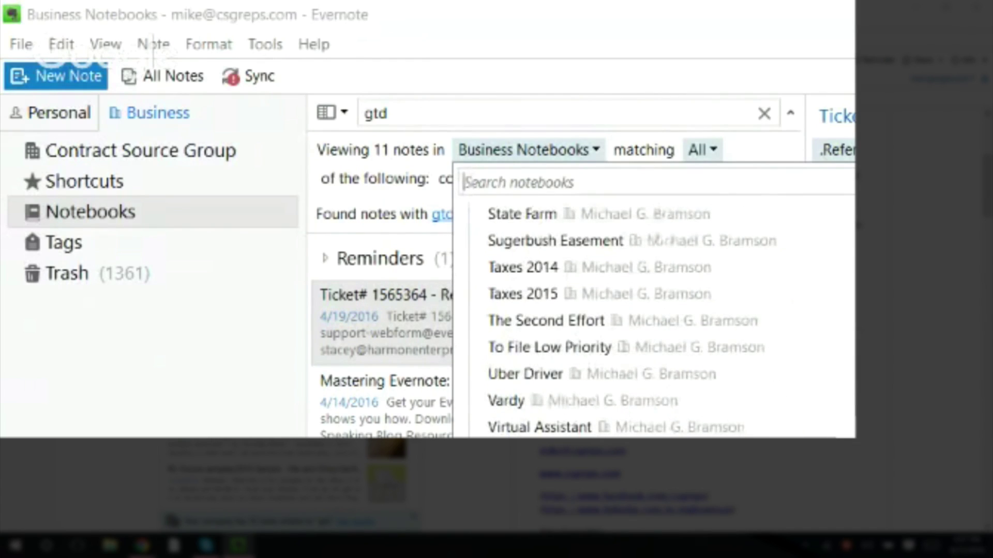
pyautogui.scroll(4, 651, 321)
pyautogui.scroll(-4, 652, 321)
pyautogui.scroll(5, 652, 321)
pyautogui.click(414, 107)
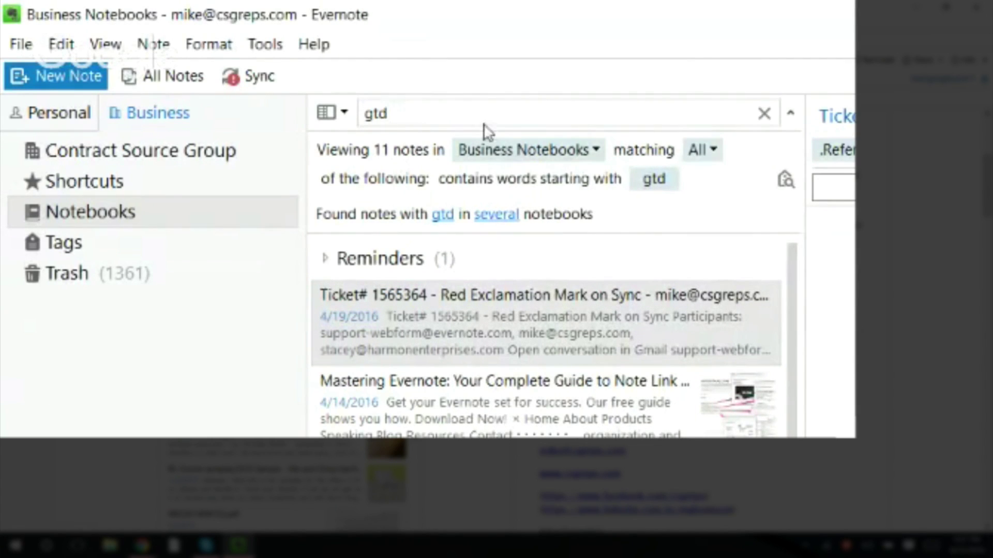
pyautogui.click(582, 149)
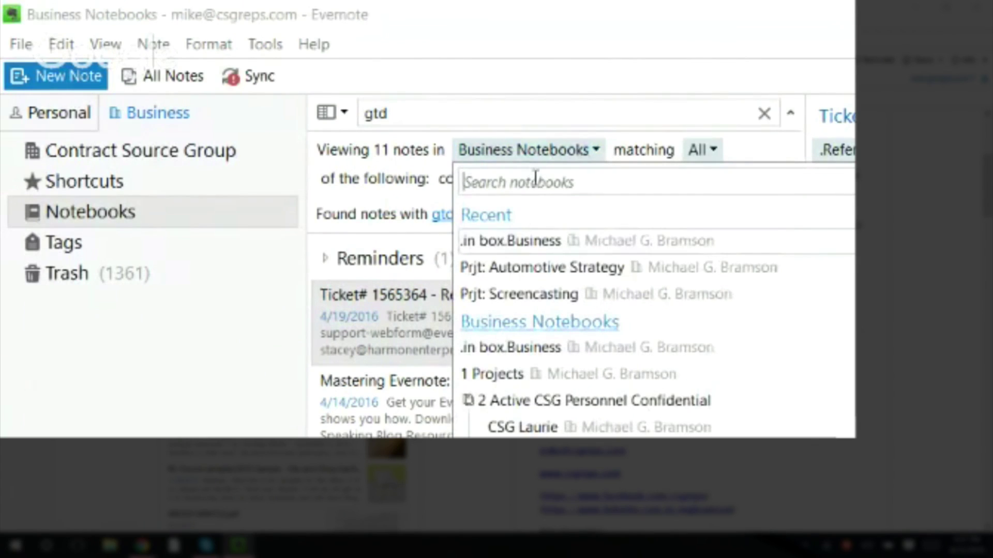
pyautogui.click(55, 116)
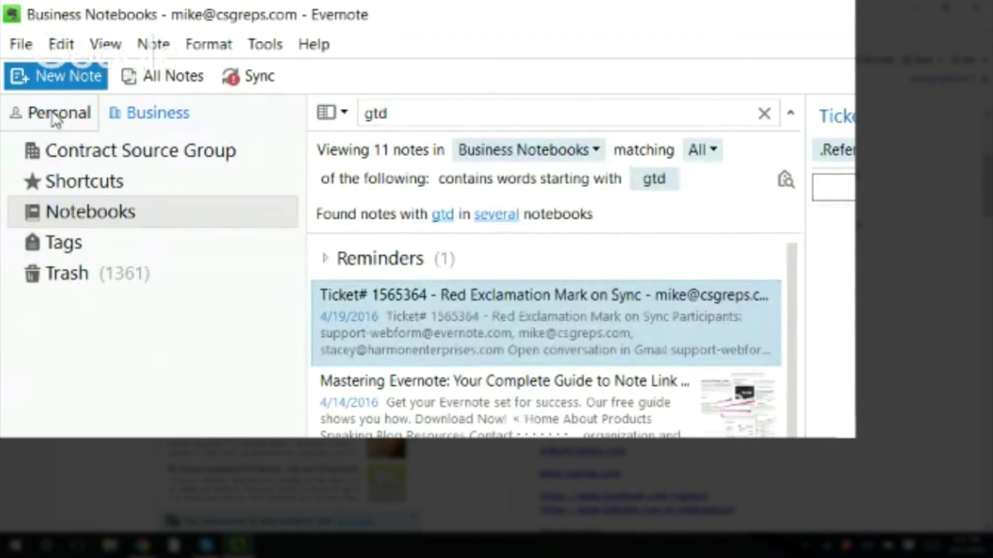
# - Search Personal Notebooks for 'gtd', check the notebook picker, then return to Business notebooks
pyautogui.click(56, 117)
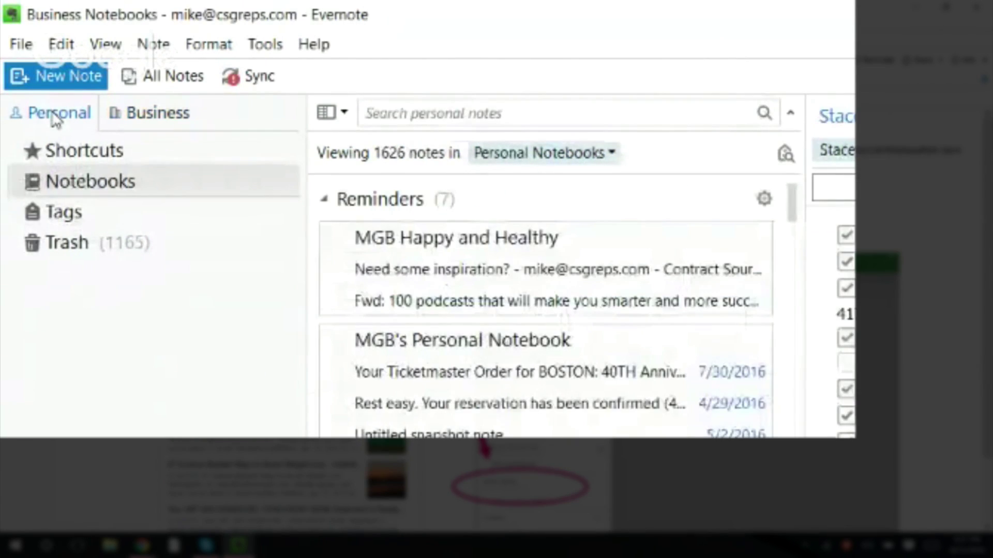
pyautogui.click(611, 153)
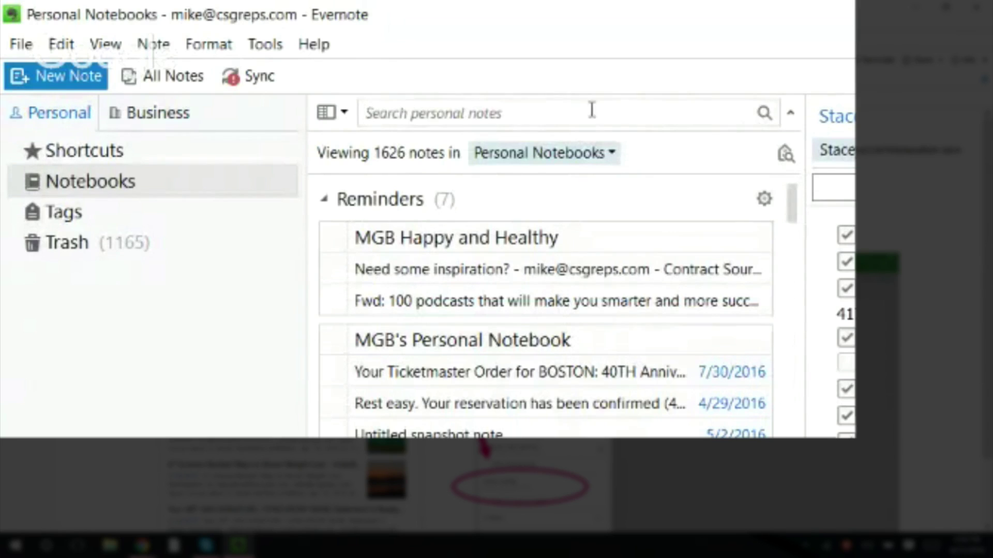
pyautogui.write('gt')
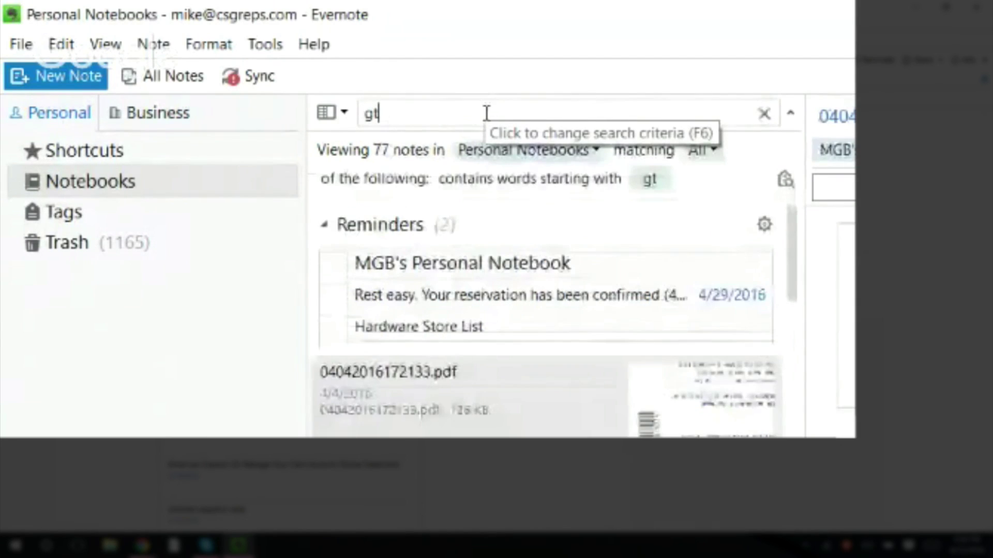
pyautogui.write('d')
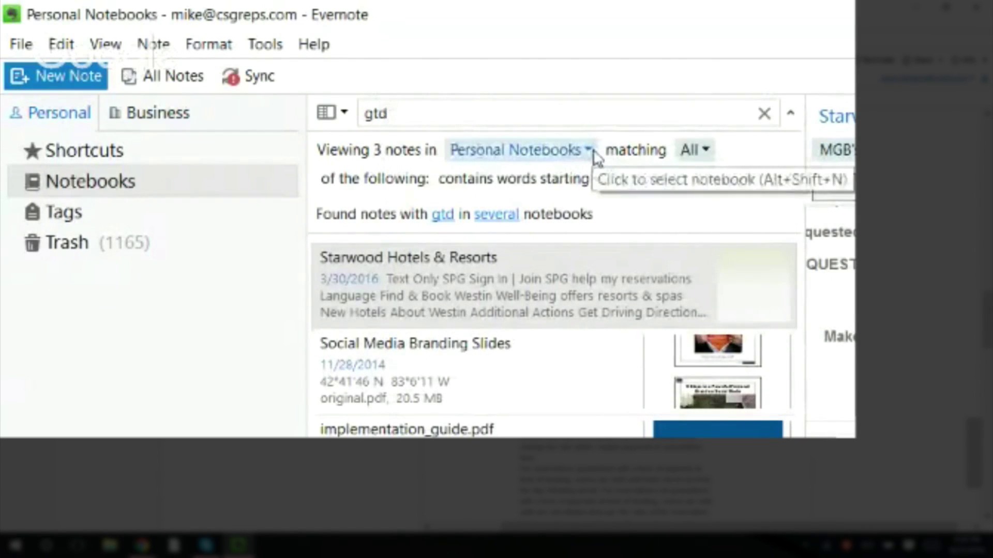
pyautogui.click(593, 154)
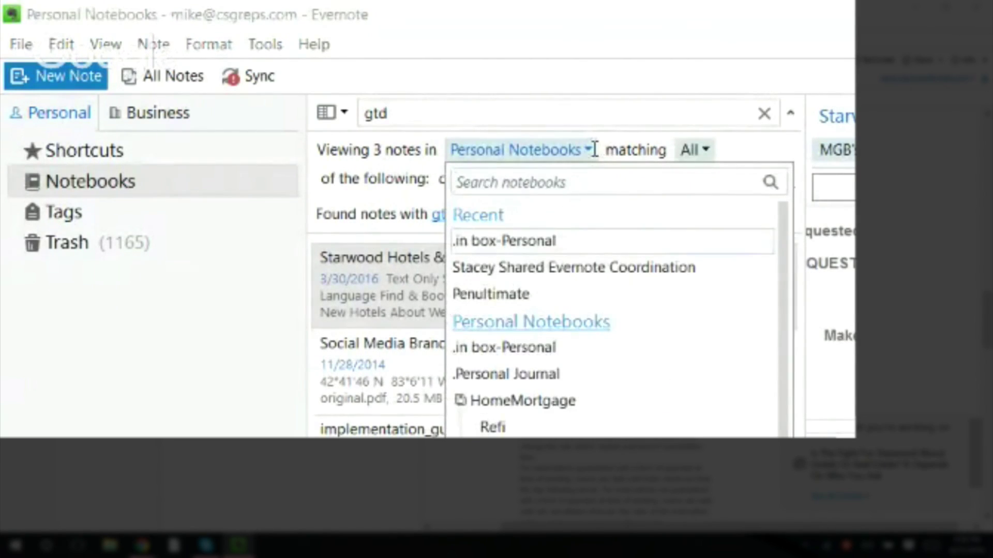
pyautogui.click(592, 151)
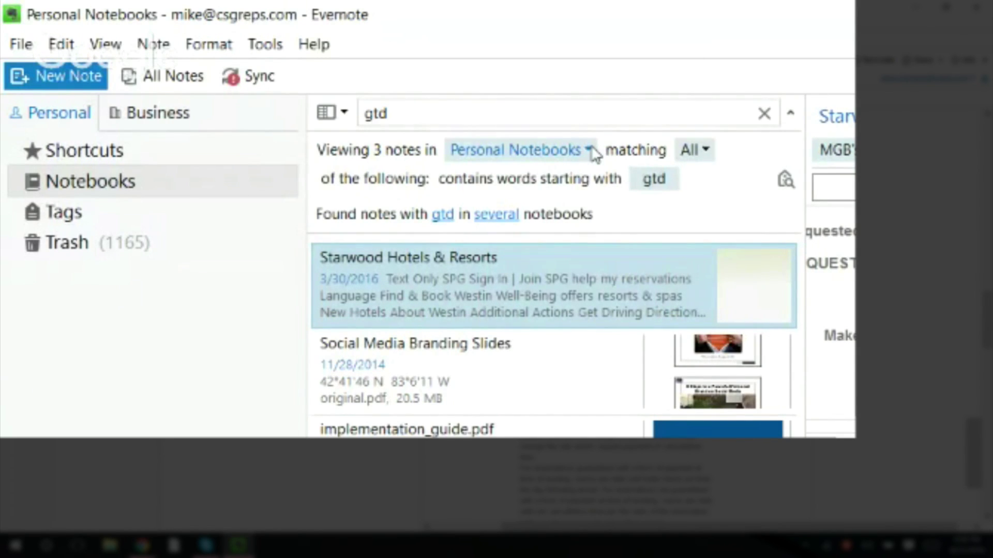
pyautogui.click(154, 116)
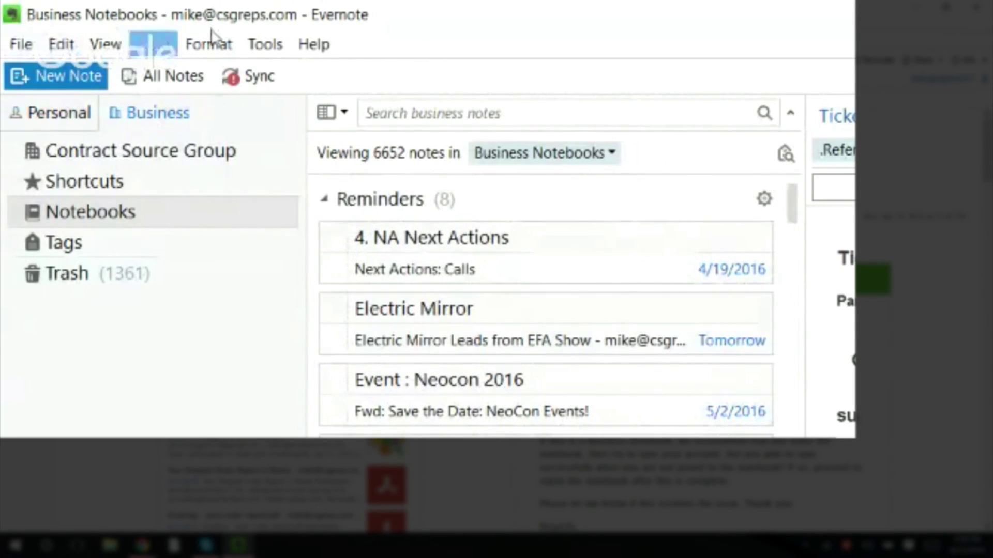
# - Glance over the Tools menu, then bring up the note list view and sort options
pyautogui.click(269, 44)
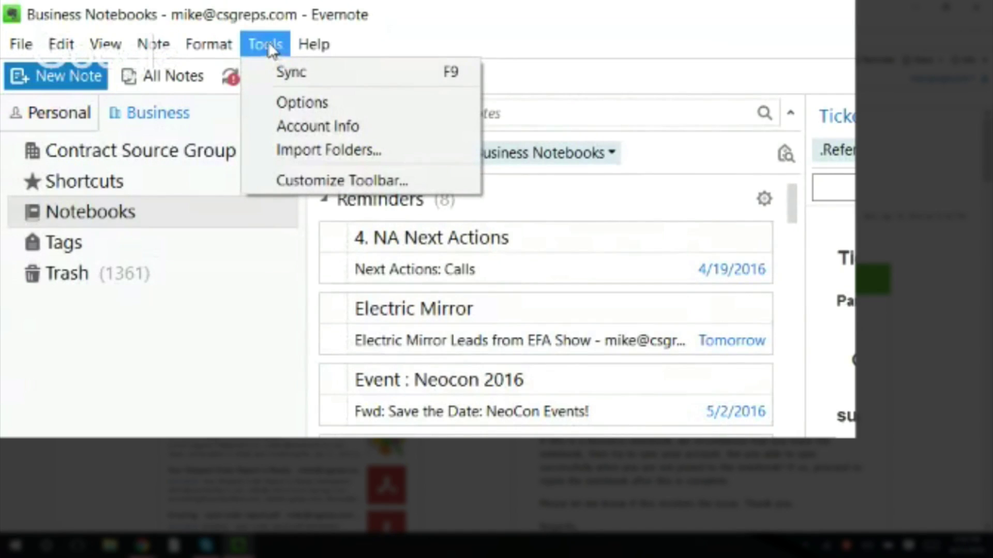
pyautogui.click(559, 22)
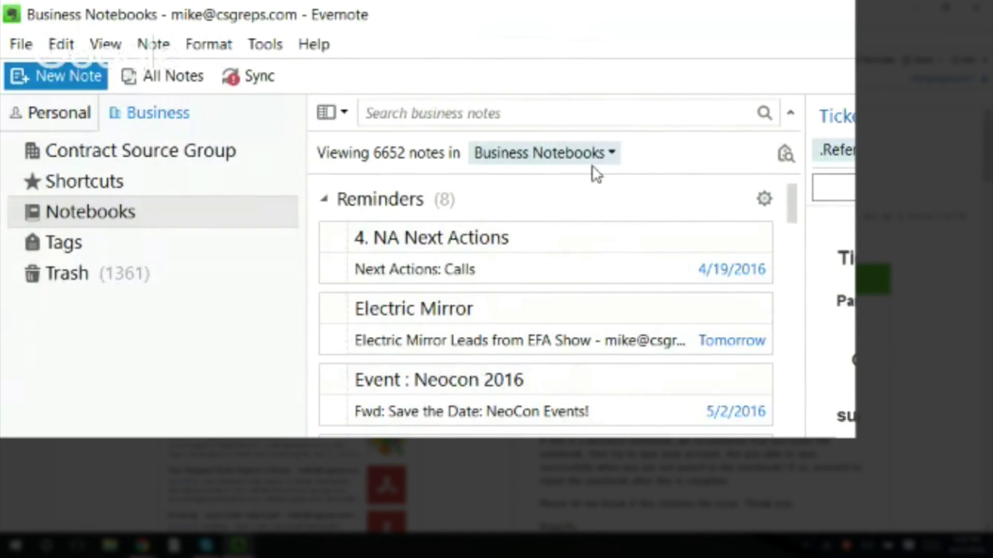
pyautogui.click(344, 114)
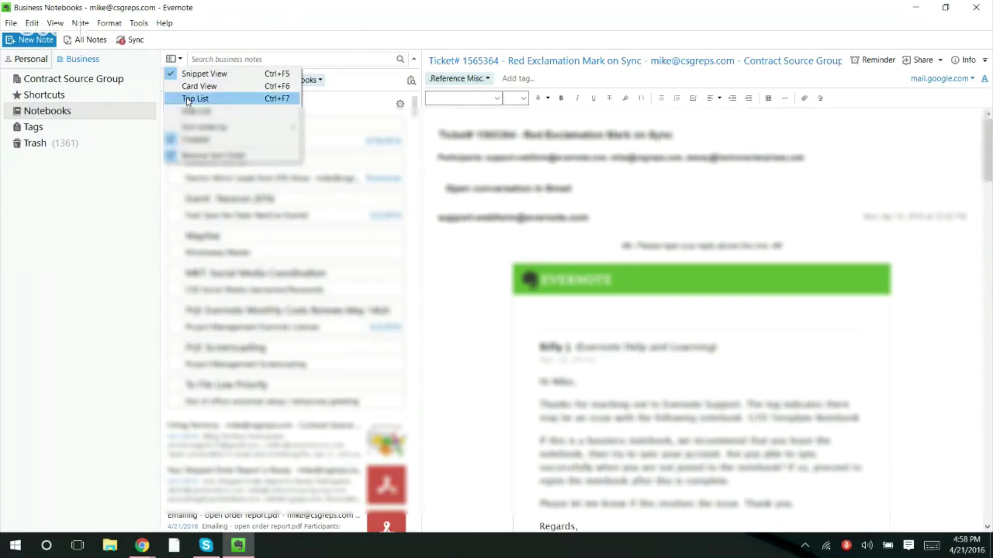
# - Show the Business notes in Top List view sorted by Sync status, then reverse the order
pyautogui.click(368, 189)
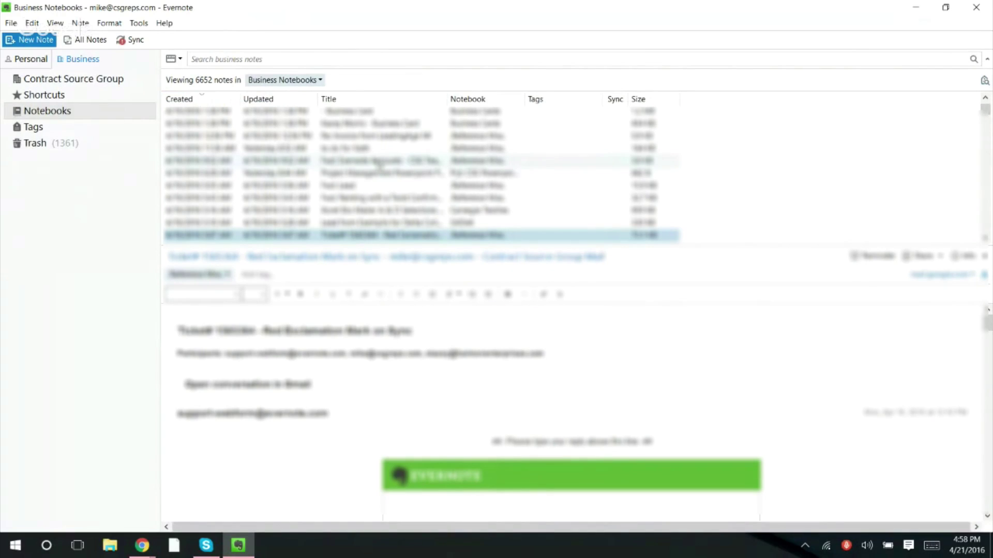
pyautogui.click(617, 100)
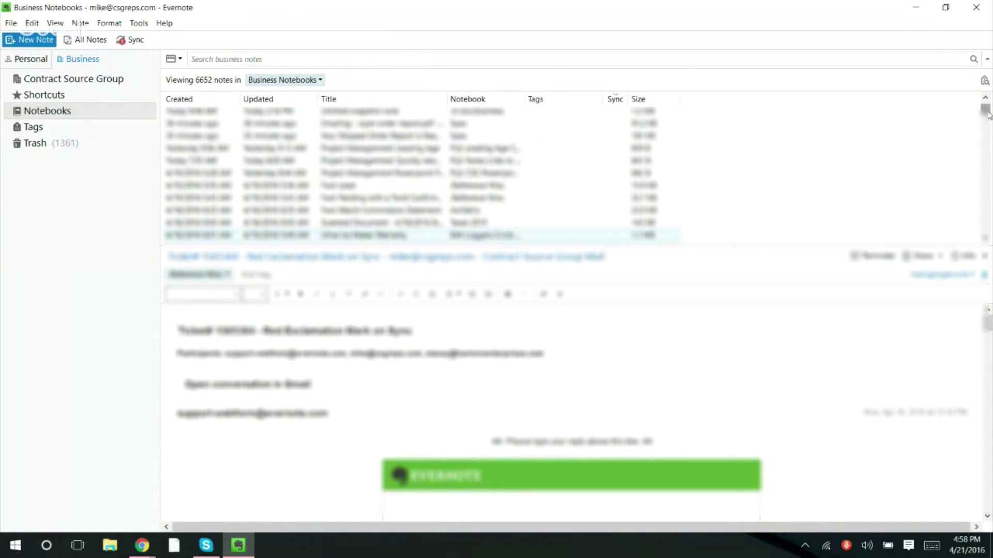
pyautogui.moveTo(988, 112); pyautogui.dragTo(985, 102)
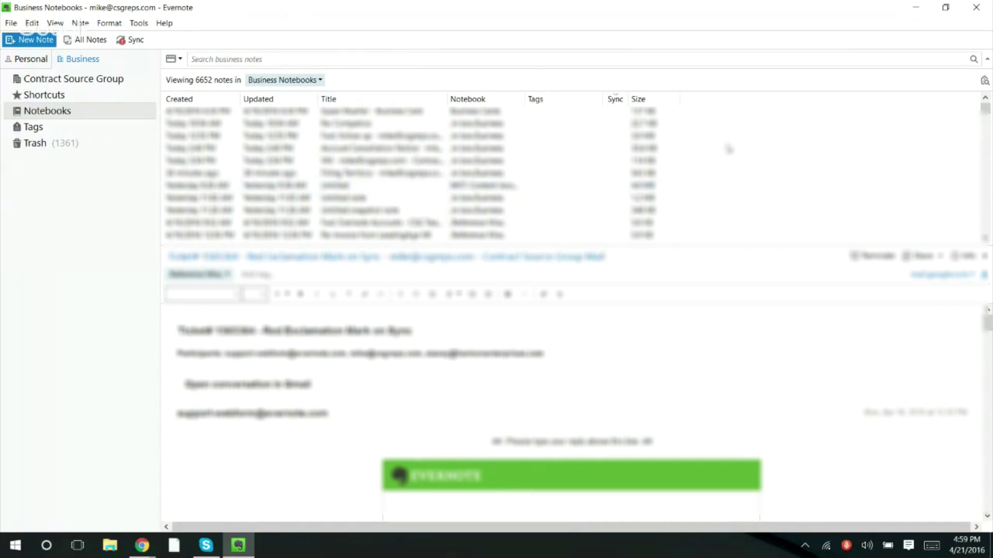
pyautogui.click(615, 100)
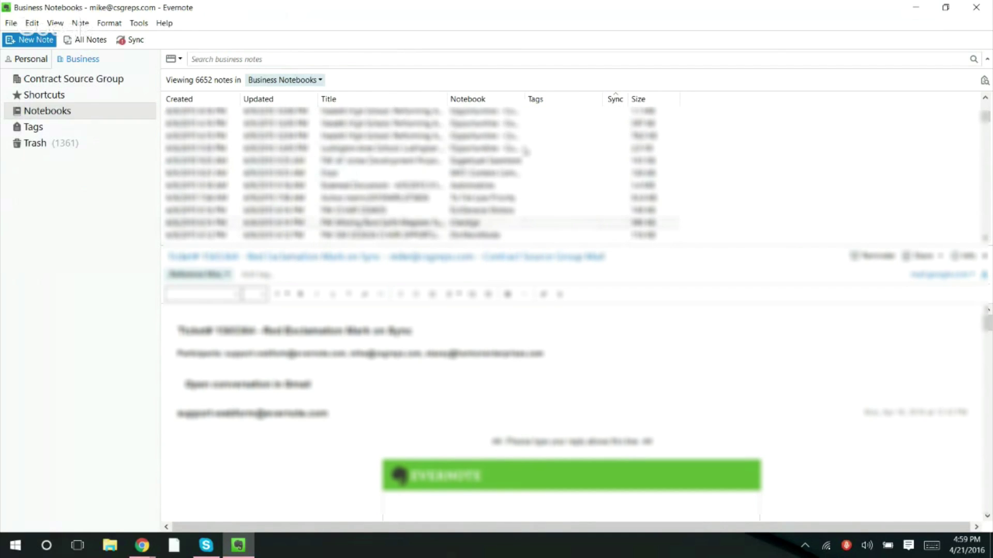
# - Re-sort by Sync, then sort by Created date and scroll to the newest notes
pyautogui.click(615, 99)
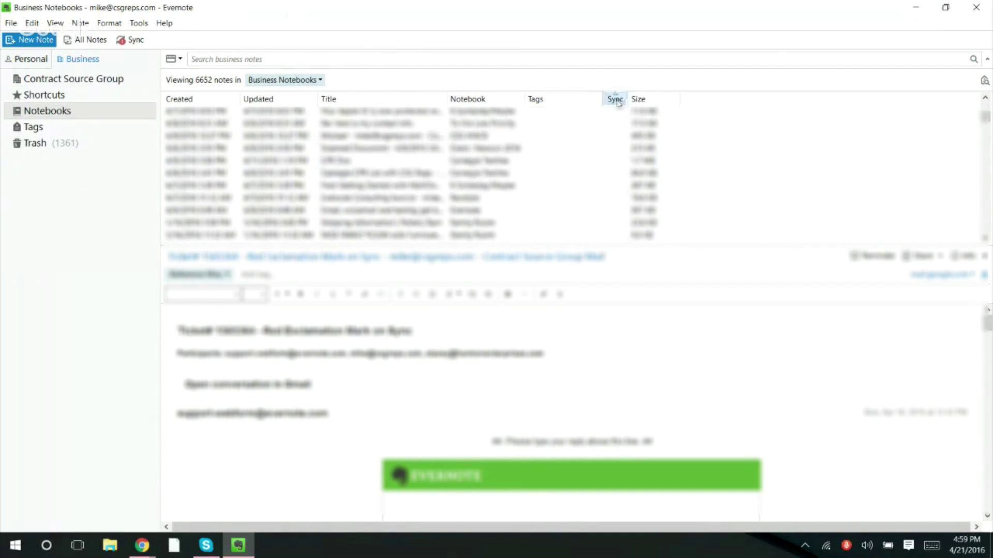
pyautogui.click(984, 99)
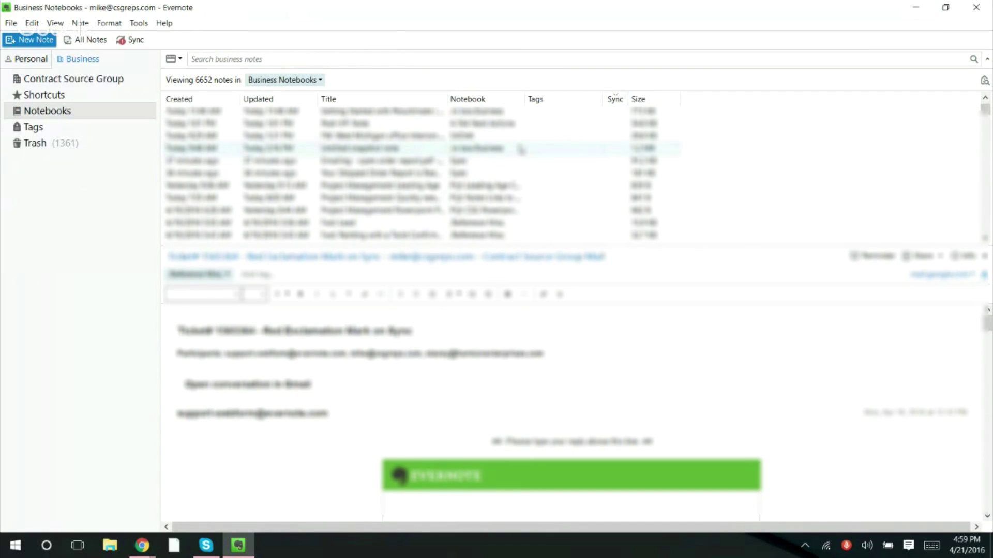
pyautogui.click(220, 101)
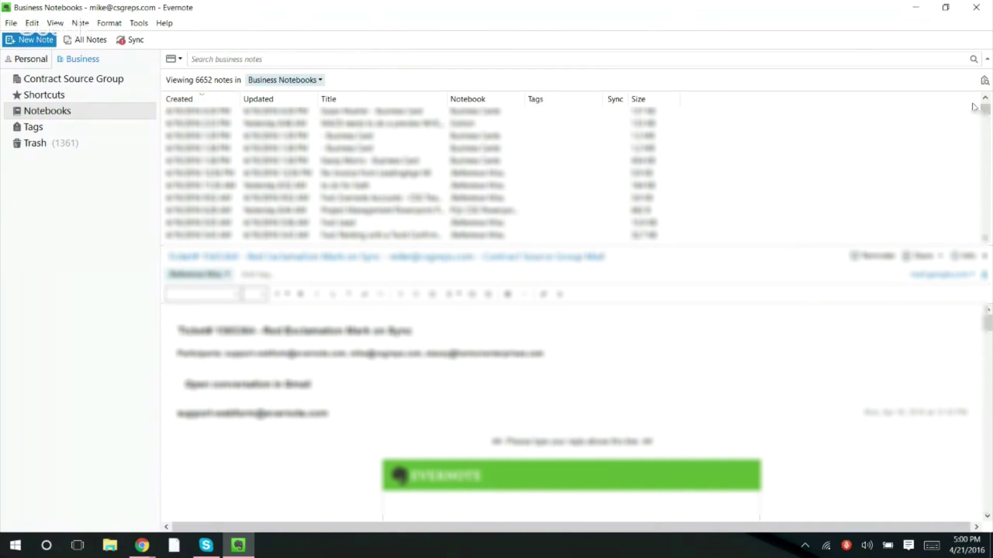
pyautogui.moveTo(986, 110); pyautogui.dragTo(985, 102)
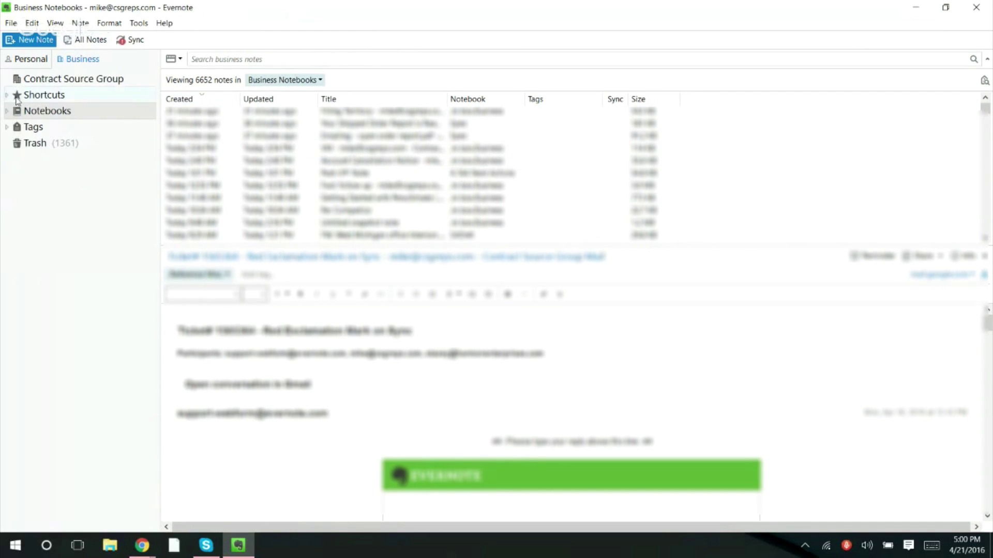
# - Look through the Note menu, then create a new blank note
pyautogui.click(92, 24)
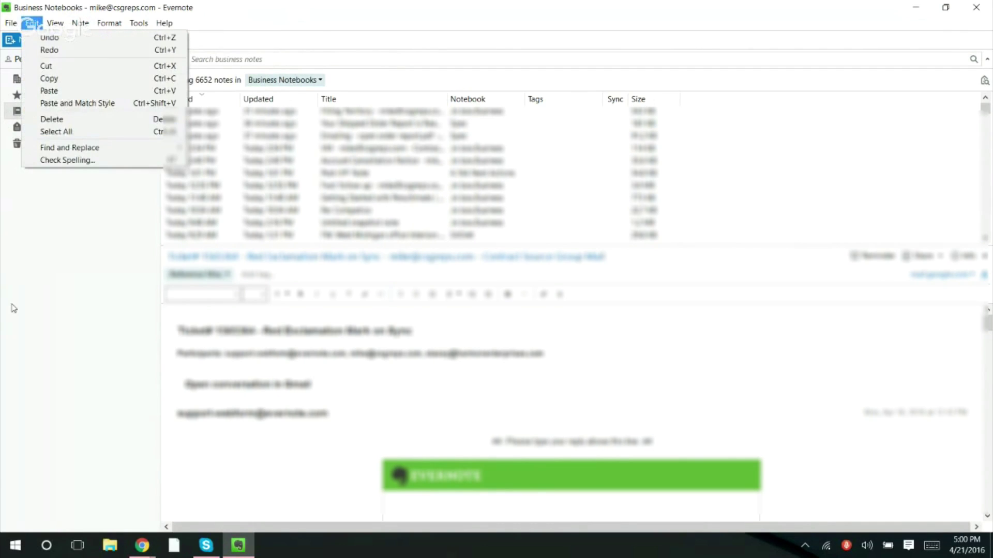
pyautogui.click(40, 130)
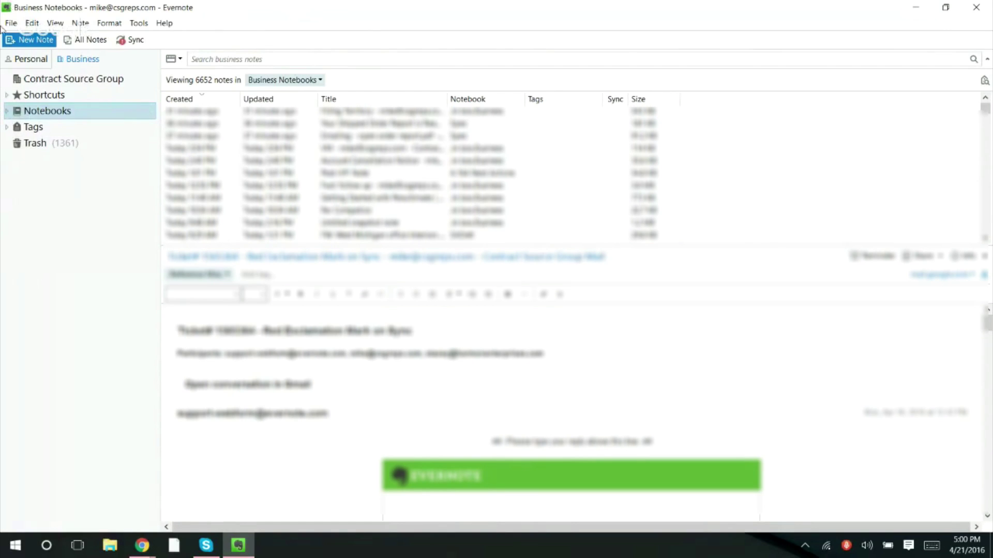
pyautogui.click(21, 42)
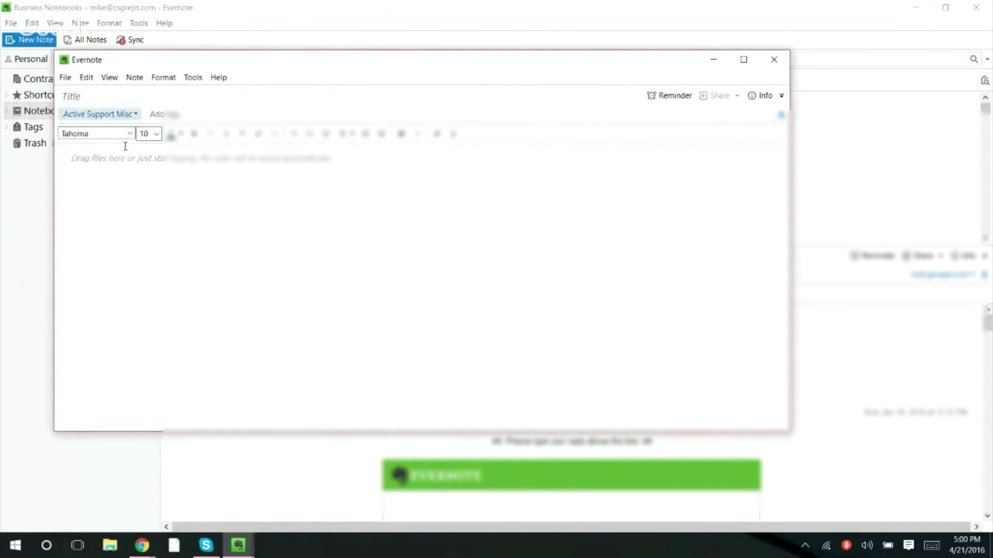
# - Title a new Active Support Misc note 'test' and close its window
pyautogui.write('test')
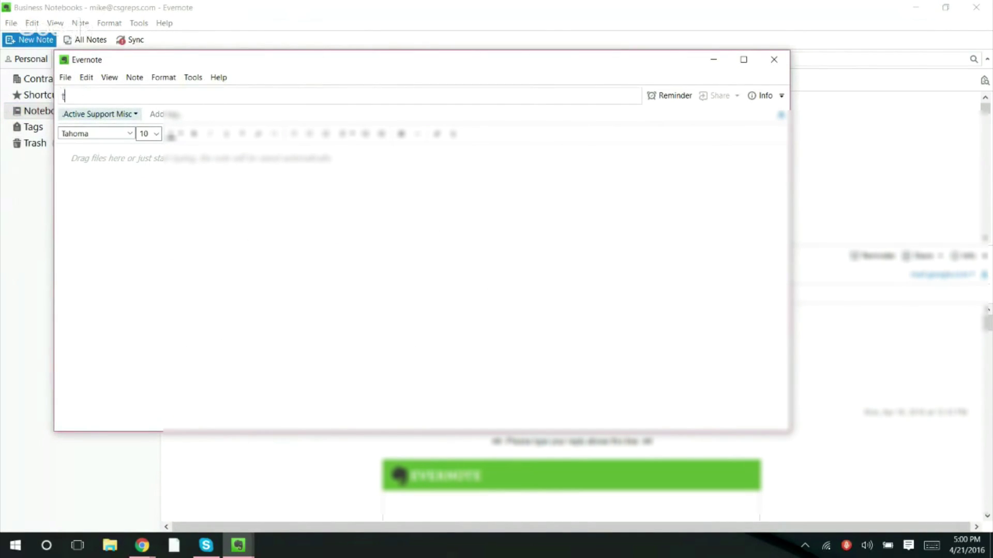
pyautogui.click(776, 59)
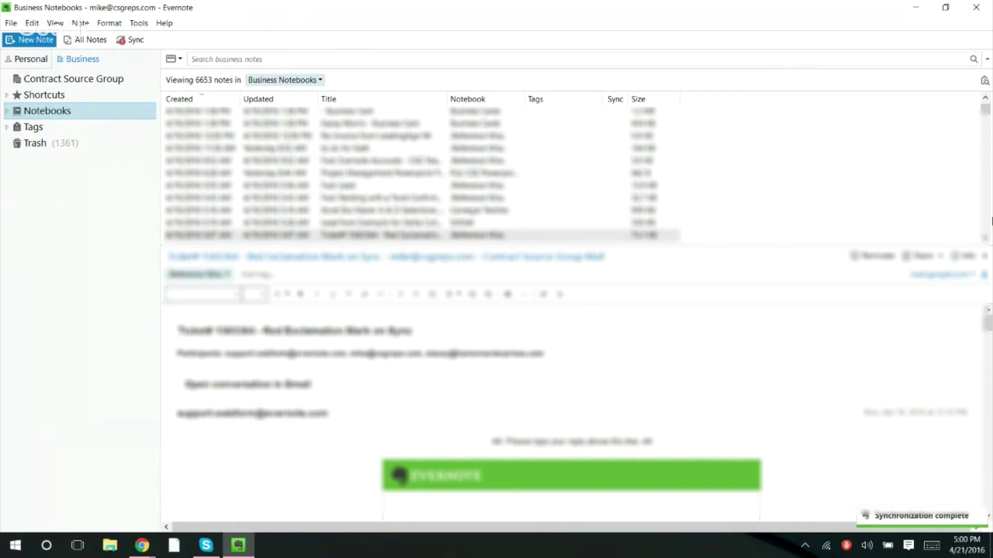
pyautogui.moveTo(986, 110); pyautogui.dragTo(986, 105)
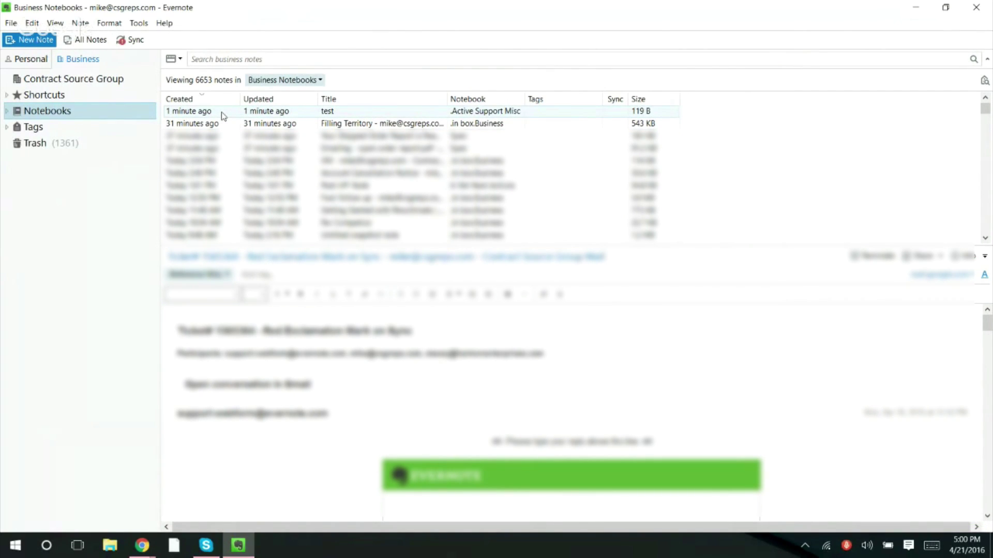
# - Type 'dfjdnvjfgnsofnjdkn' into the test note's body, then glance at Filling Territory
pyautogui.click(189, 112)
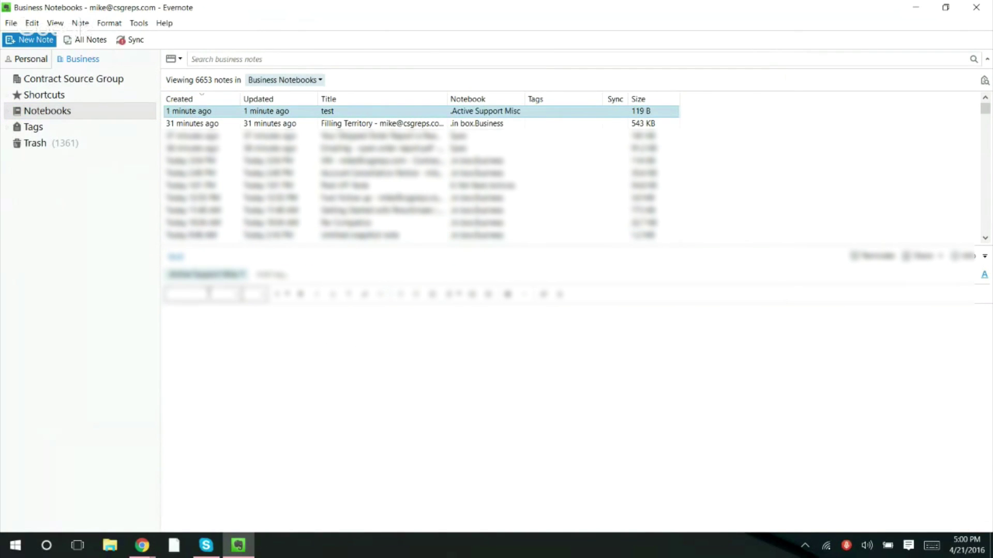
pyautogui.click(200, 323)
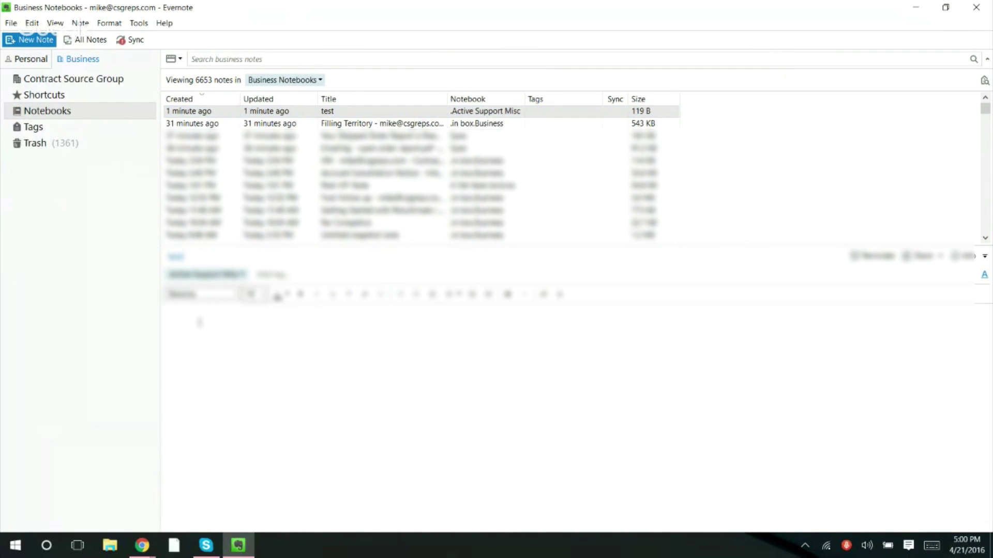
pyautogui.write('dfjdnvjfgnsofnjdkn')
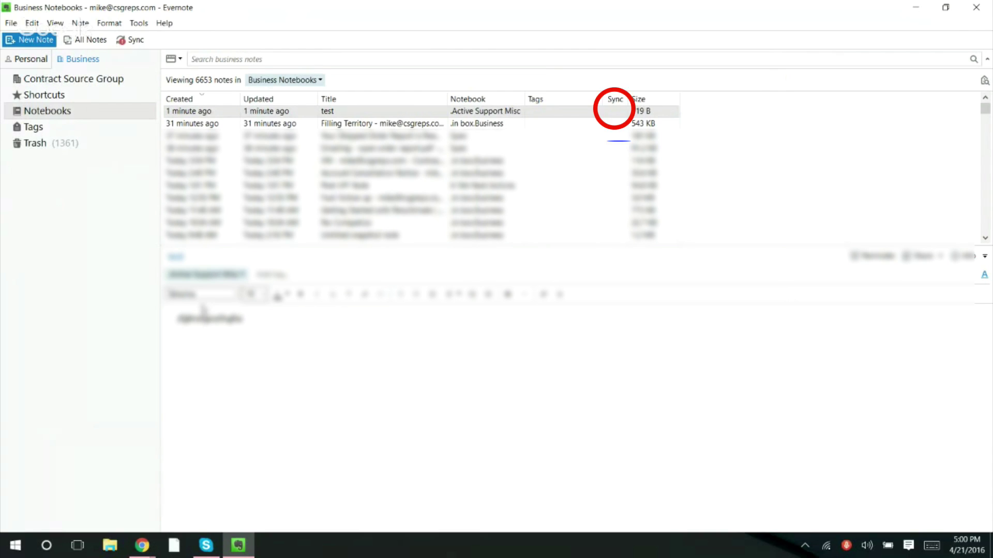
pyautogui.click(203, 125)
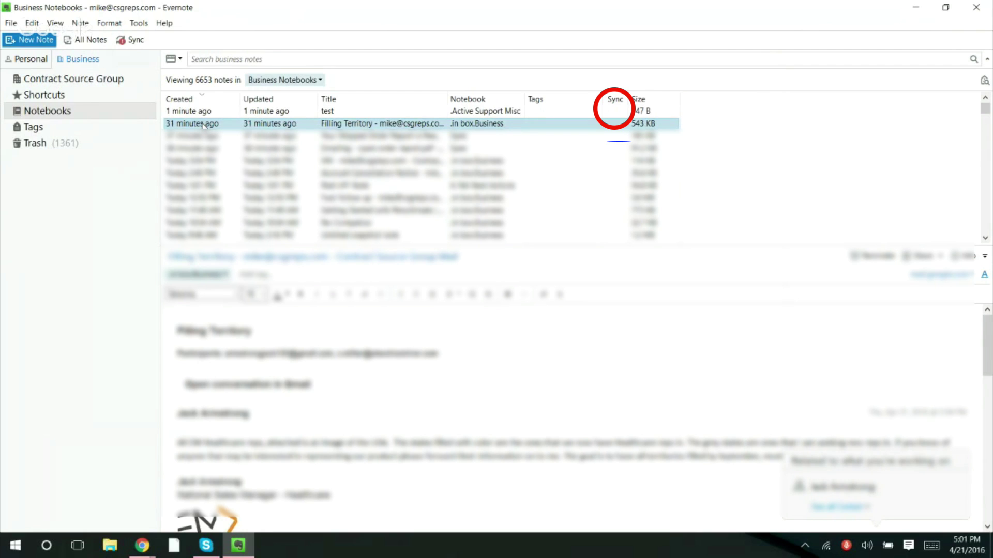
# - Append 'sdfgjndsokldnsldfknsdsdfk' to the test note's body and return to Filling Territory
pyautogui.click(202, 112)
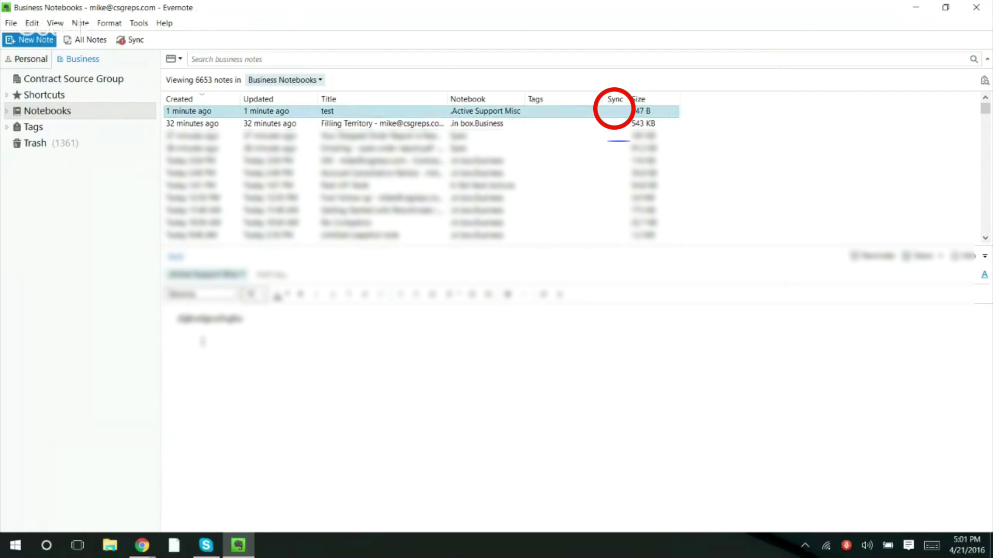
pyautogui.click(203, 337)
pyautogui.write('sdfgjndsokldnsldfknsd')
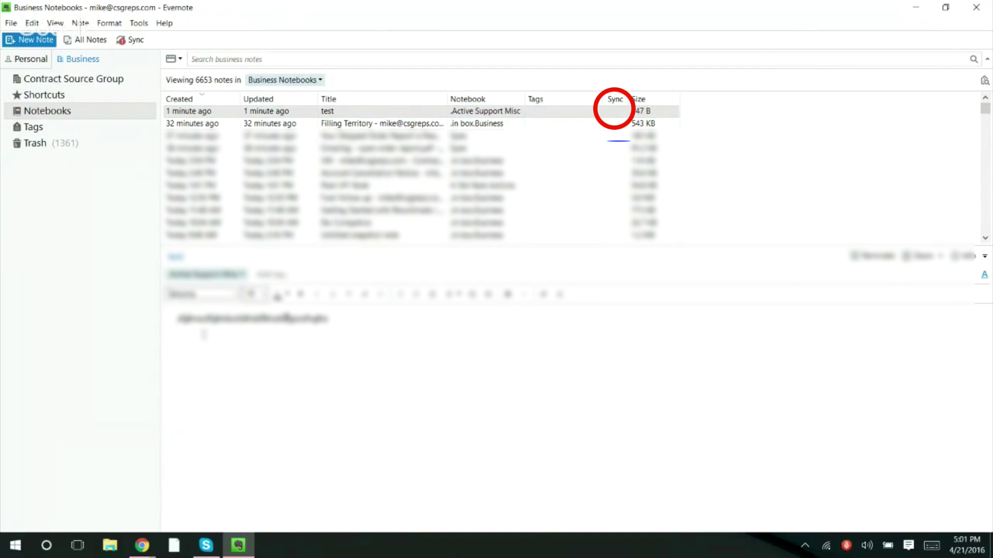
pyautogui.write('sdfk')
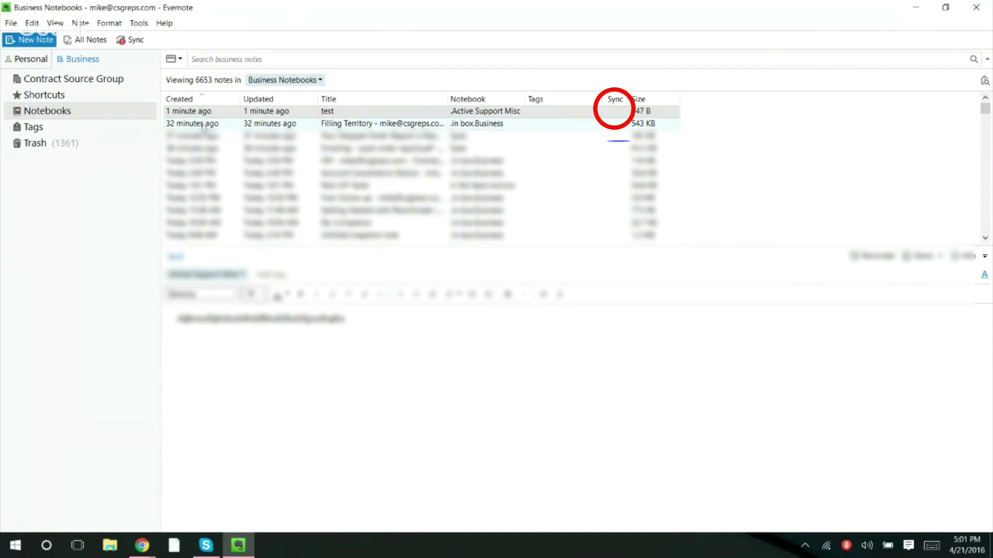
pyautogui.click(202, 125)
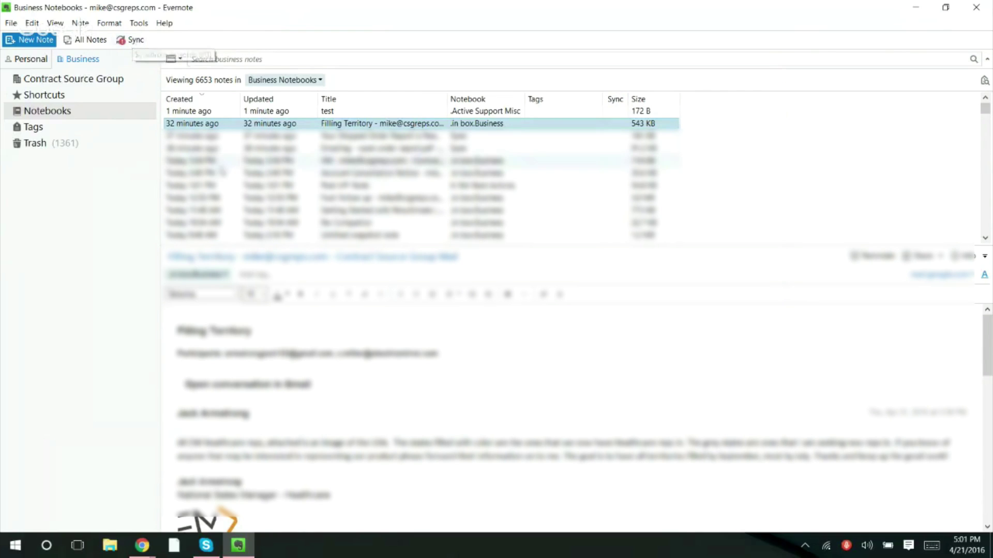
# - Scroll down the Business note list and sort it by sync status
pyautogui.scroll(-1, 396, 185)
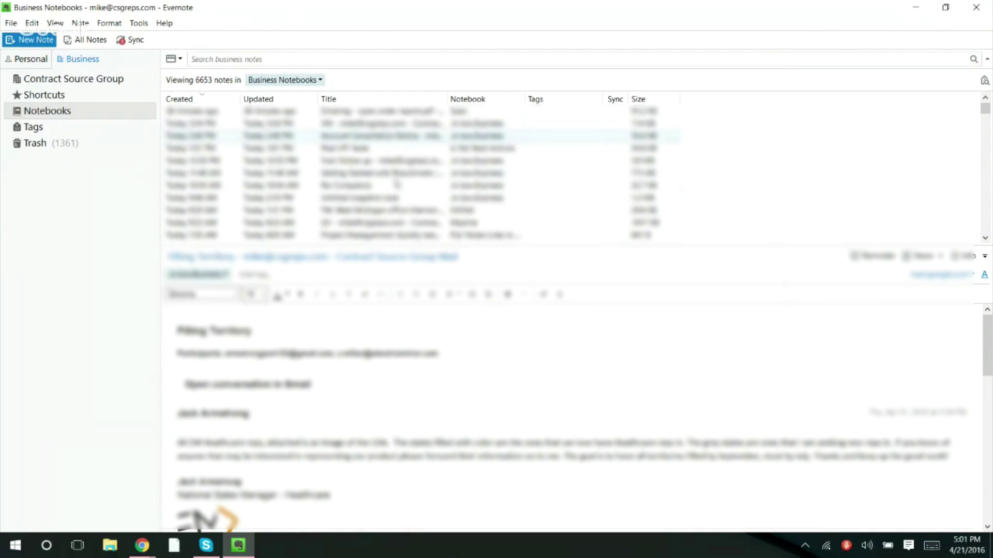
pyautogui.scroll(-10, 396, 184)
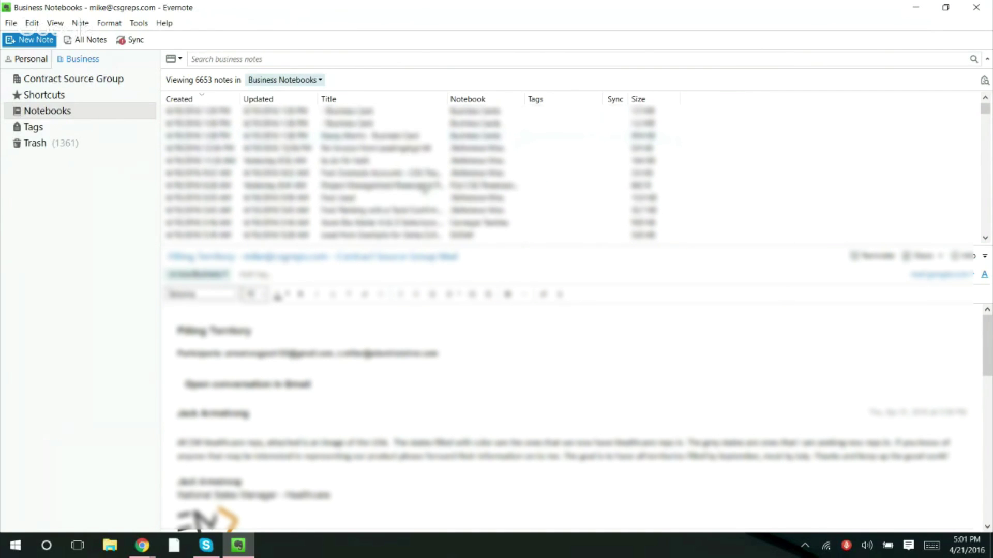
pyautogui.scroll(-12, 425, 186)
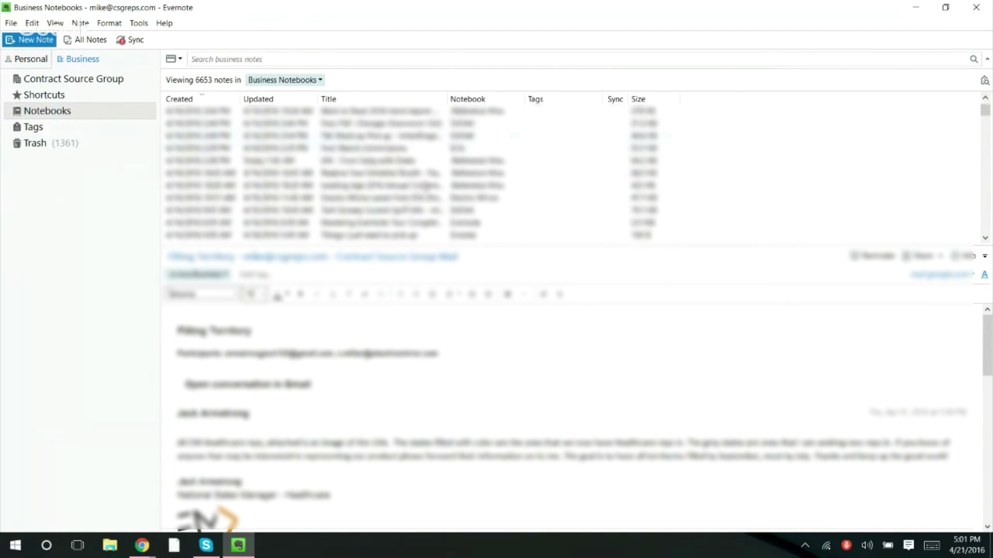
pyautogui.scroll(-12, 425, 186)
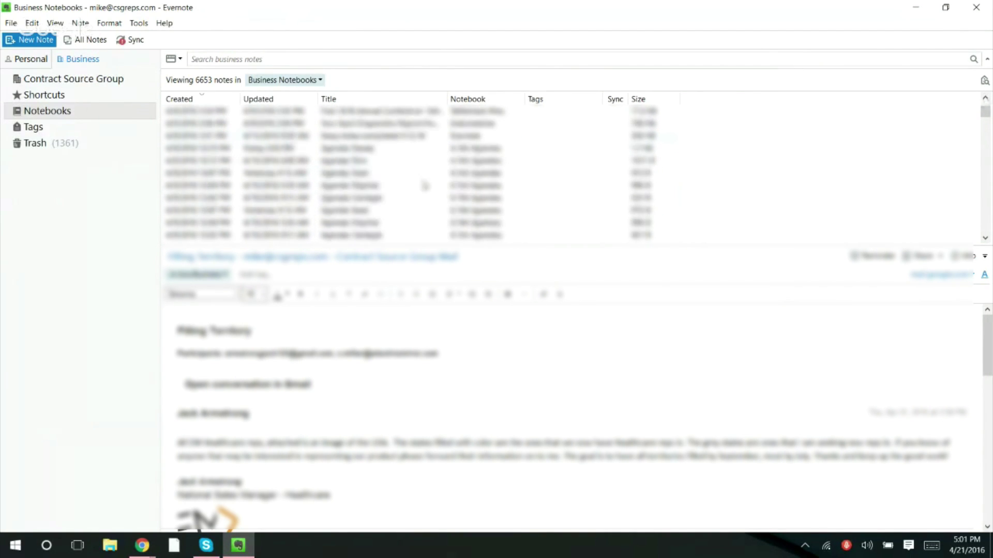
pyautogui.scroll(-12, 425, 185)
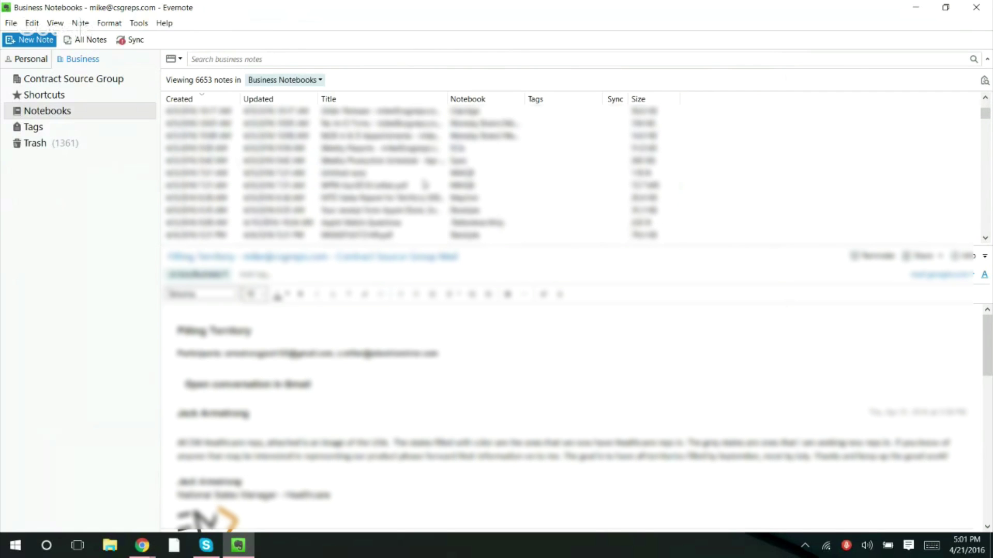
pyautogui.scroll(-12, 425, 185)
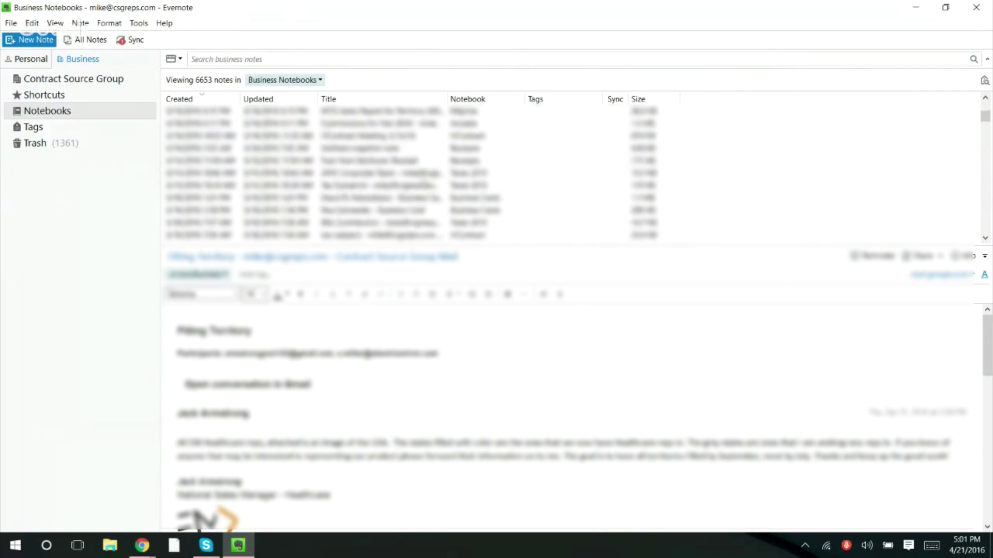
pyautogui.scroll(-12, 425, 186)
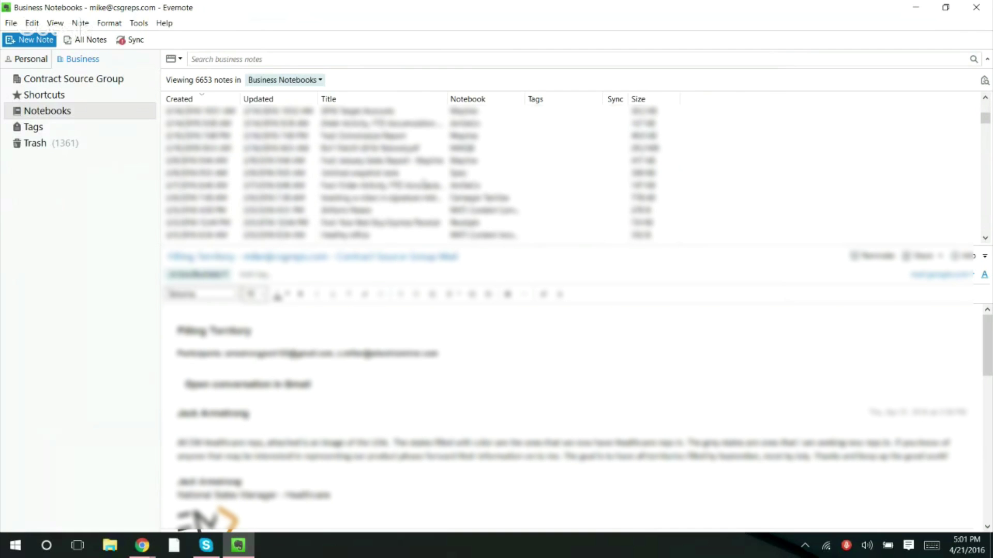
pyautogui.scroll(-12, 423, 184)
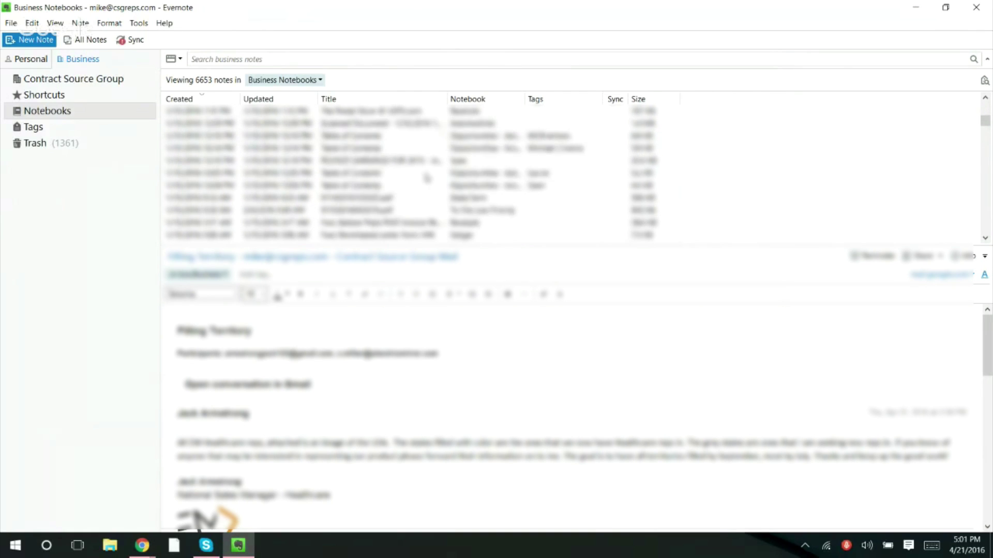
pyautogui.scroll(-12, 431, 175)
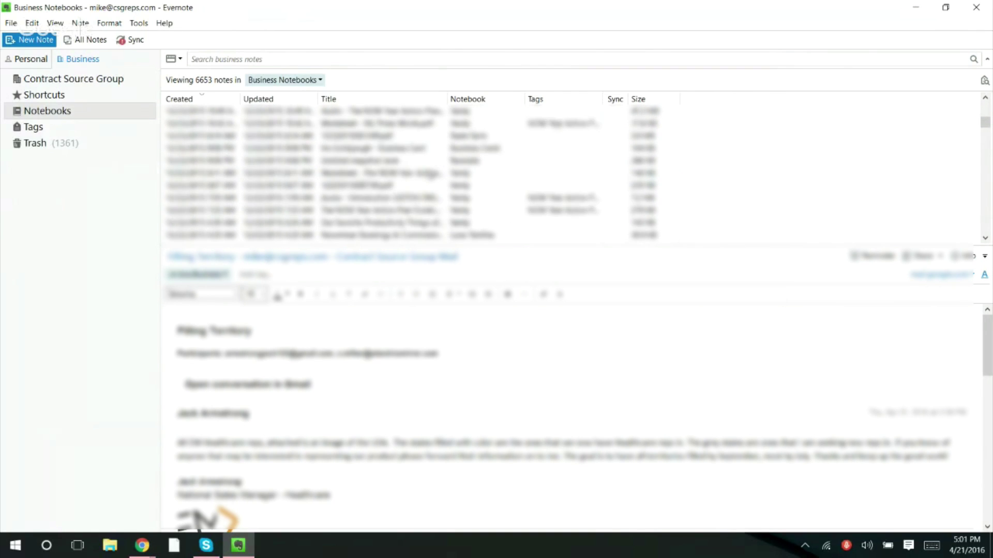
pyautogui.scroll(-3, 415, 164)
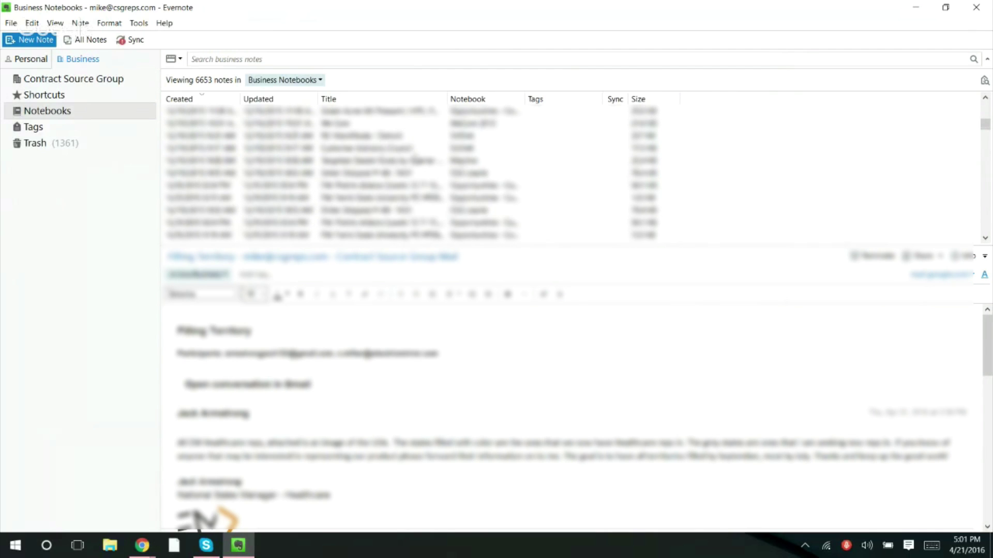
pyautogui.scroll(-3, 426, 160)
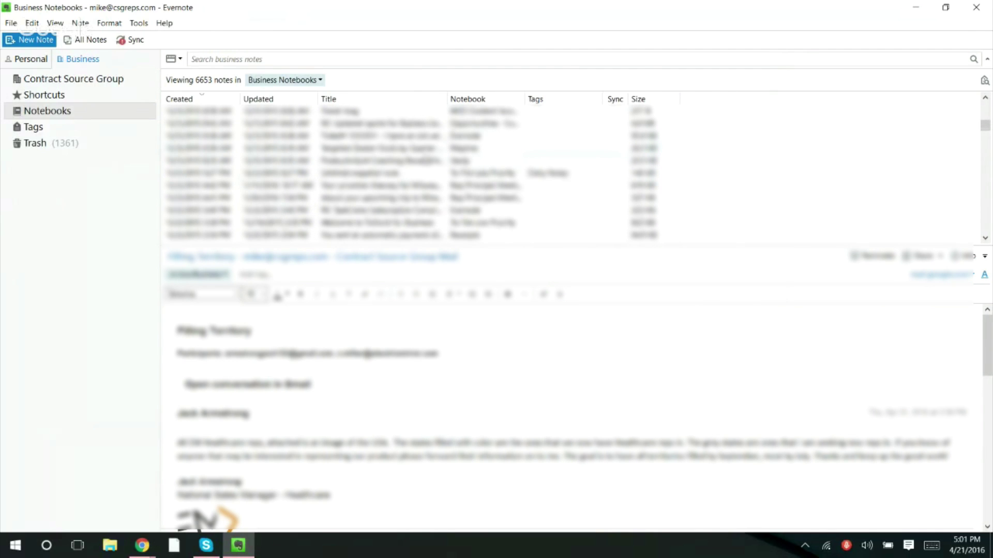
pyautogui.scroll(-5, 426, 160)
pyautogui.scroll(-10, 426, 160)
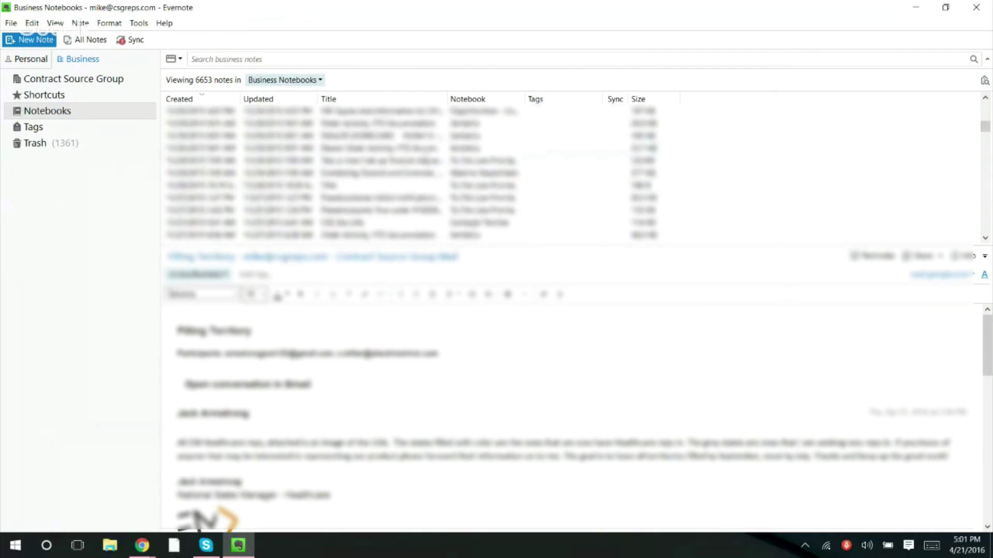
pyautogui.click(619, 99)
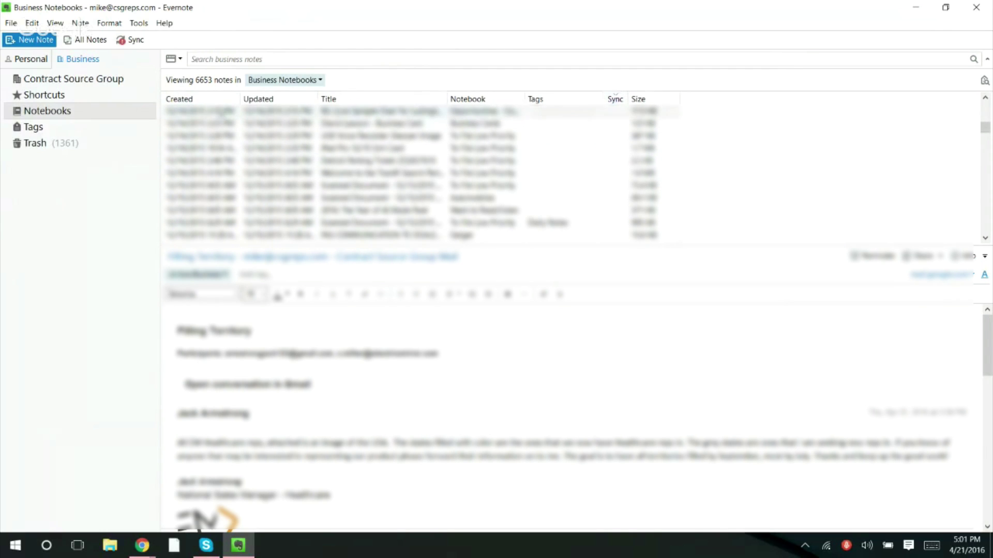
# - Try a creation-date sort, oldest first, then settle back on sorting by sync status
pyautogui.click(220, 100)
pyautogui.click(220, 99)
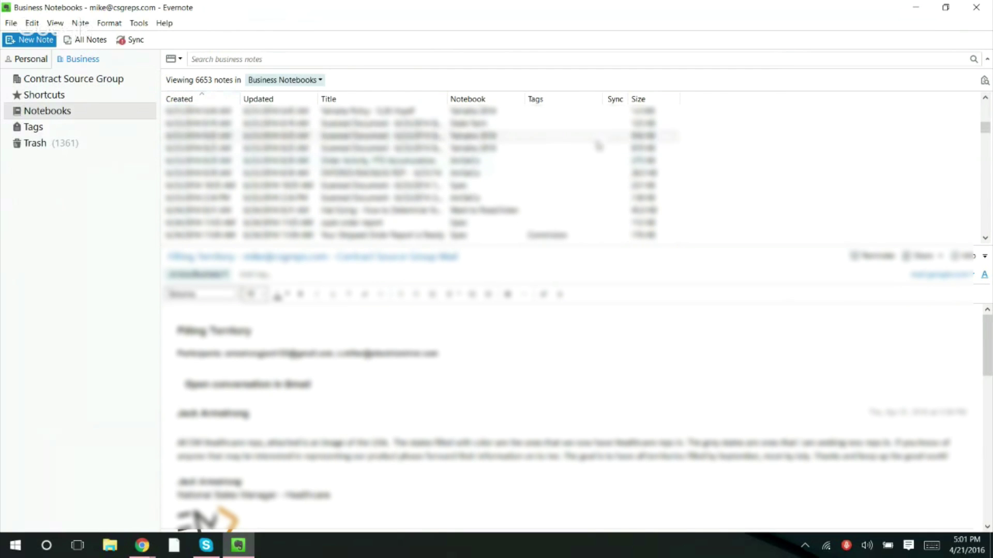
pyautogui.click(615, 99)
pyautogui.click(615, 99)
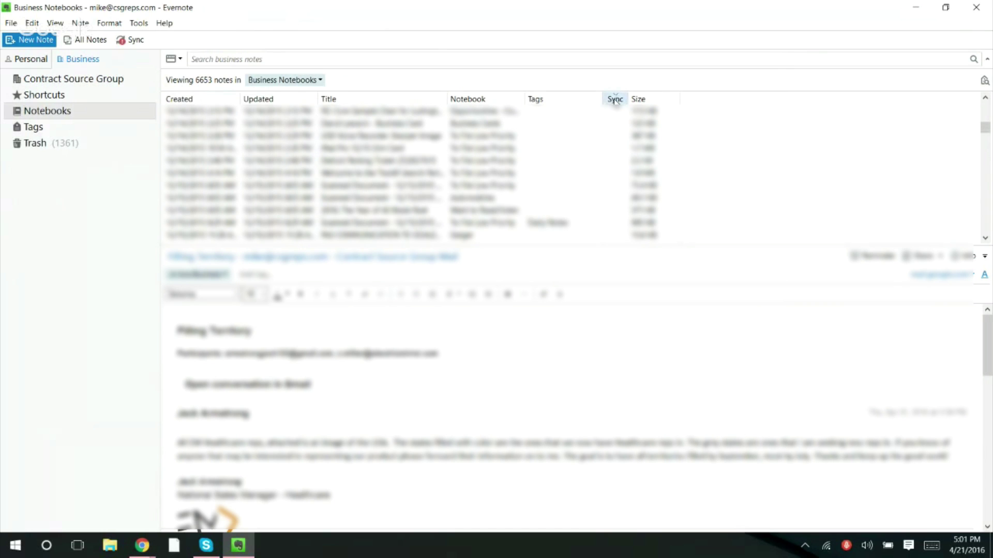
pyautogui.click(615, 100)
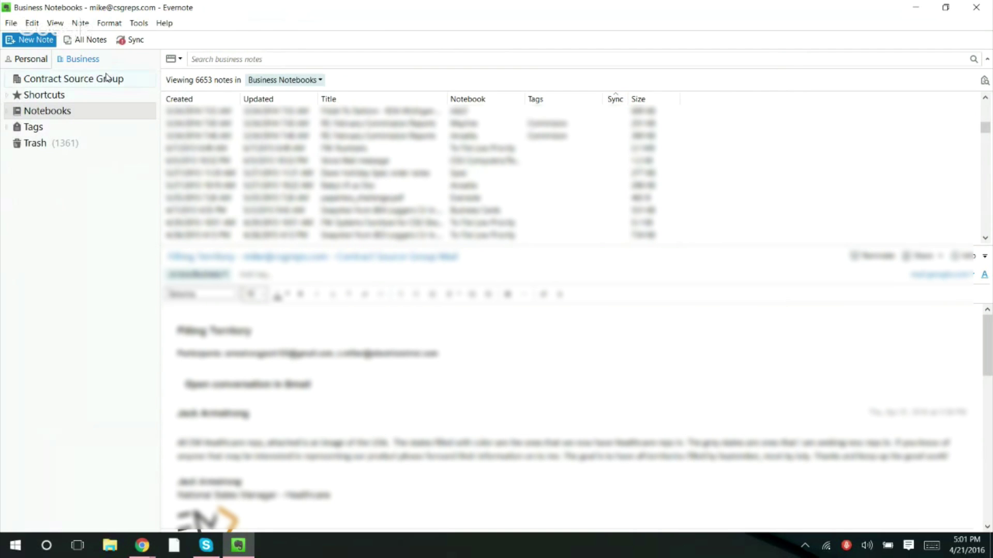
# - Show the 1626 Personal notes and toggle their Sync column sort order several times
pyautogui.click(34, 64)
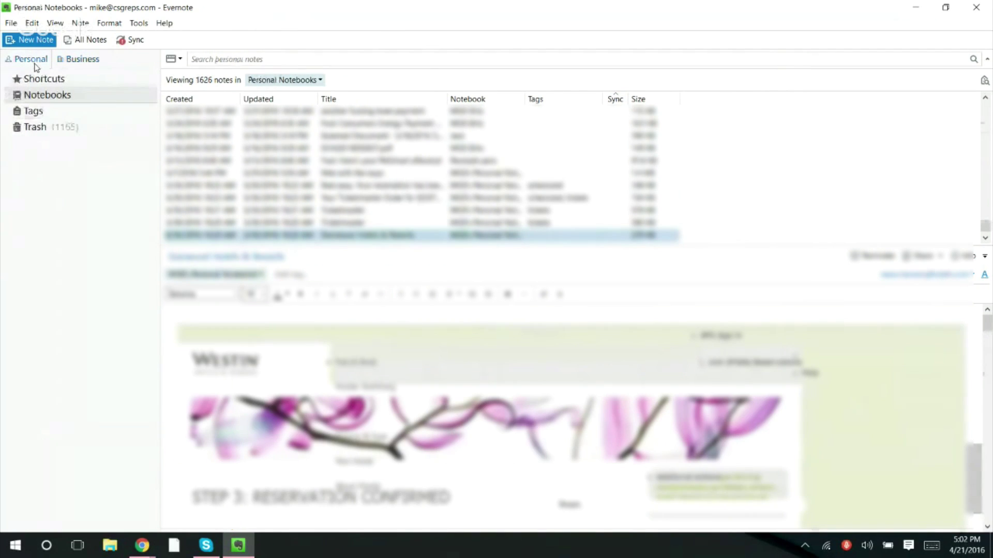
pyautogui.click(615, 99)
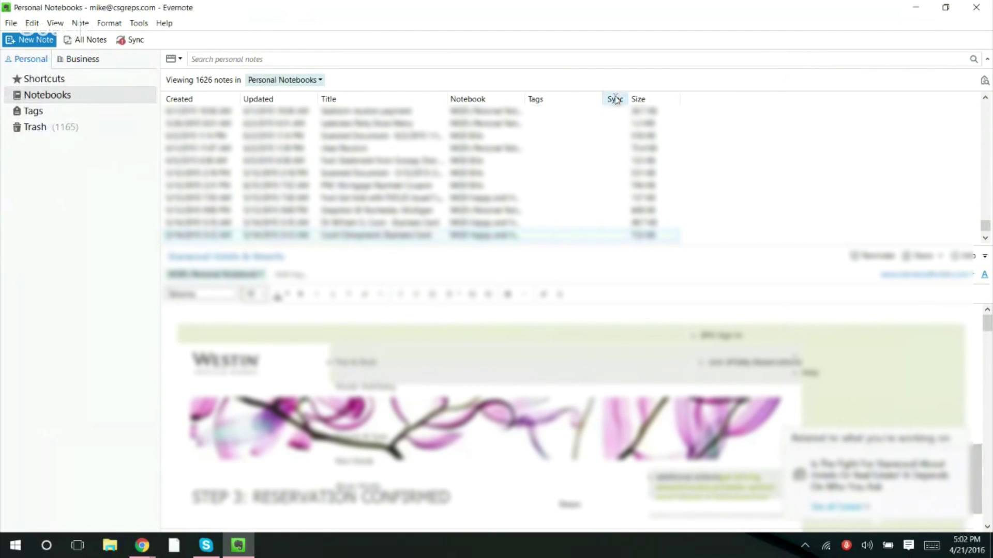
pyautogui.click(615, 99)
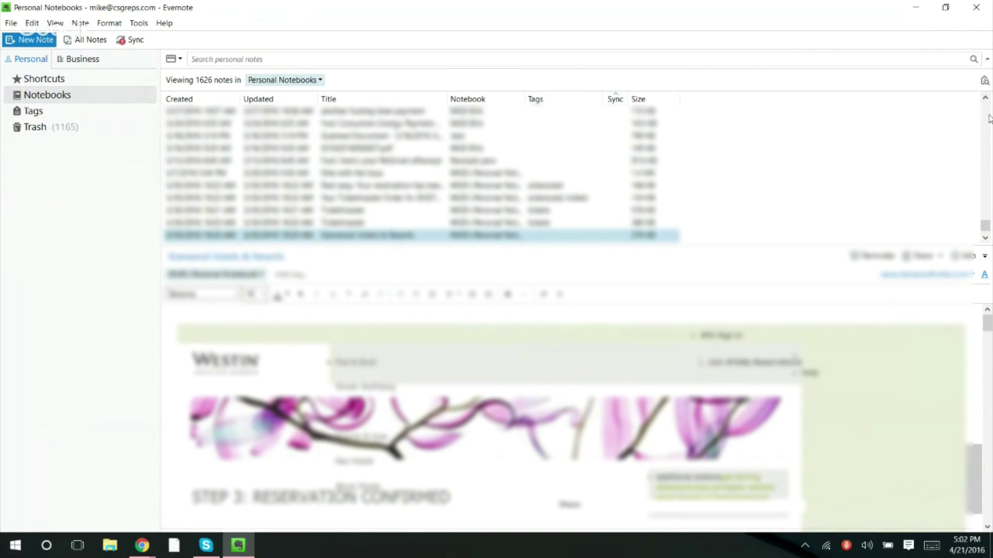
pyautogui.moveTo(987, 227); pyautogui.dragTo(985, 108)
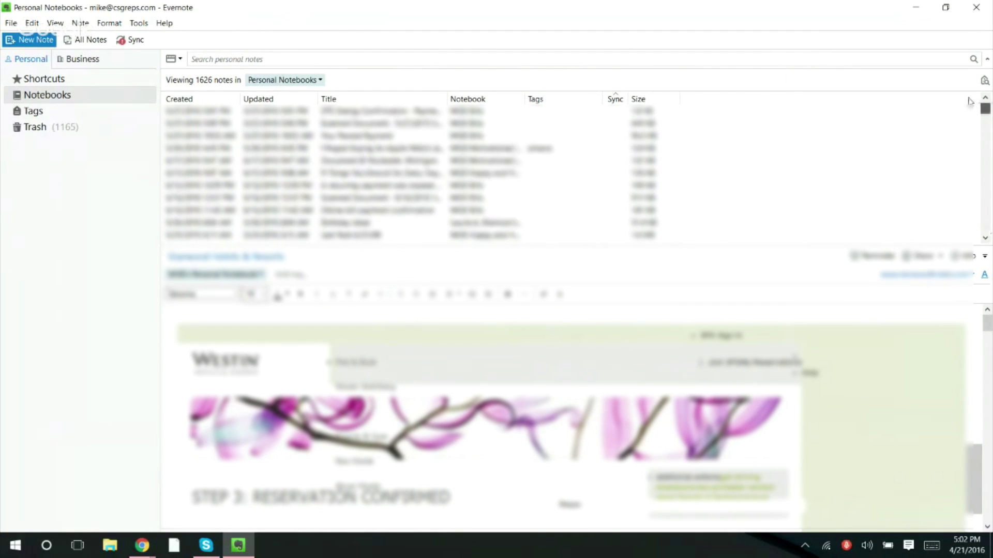
pyautogui.click(620, 99)
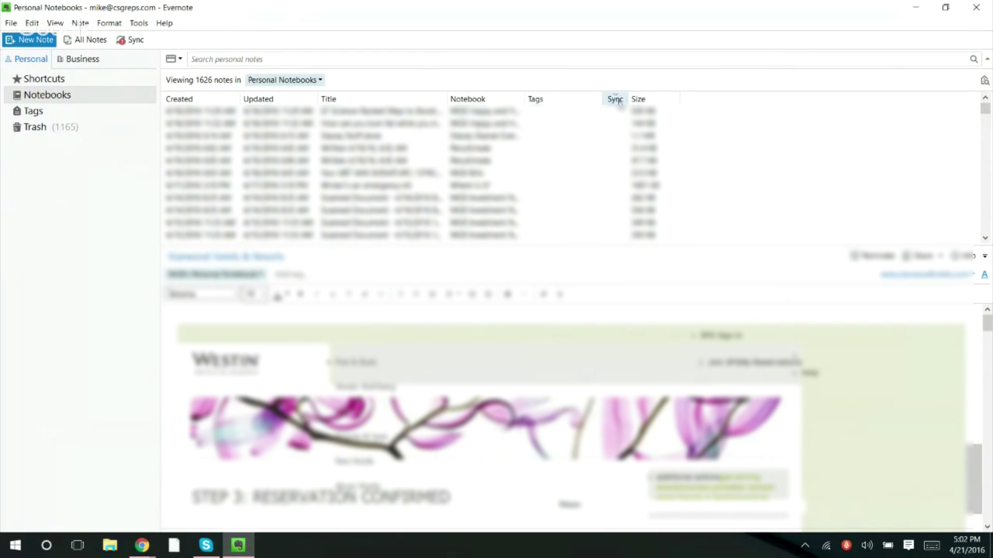
pyautogui.click(620, 102)
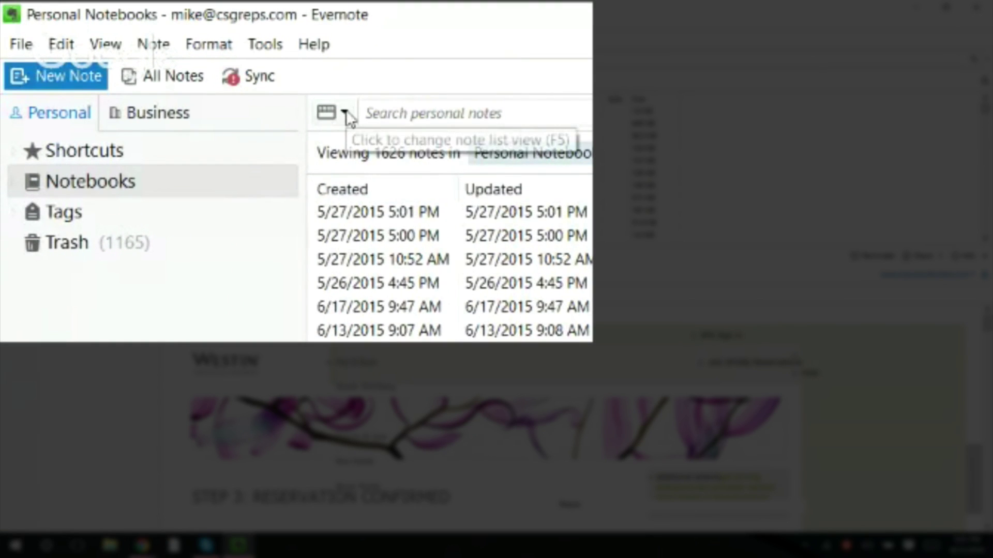
# - Change the note list layout to Snippet View and go back to the Business notebooks
pyautogui.click(346, 109)
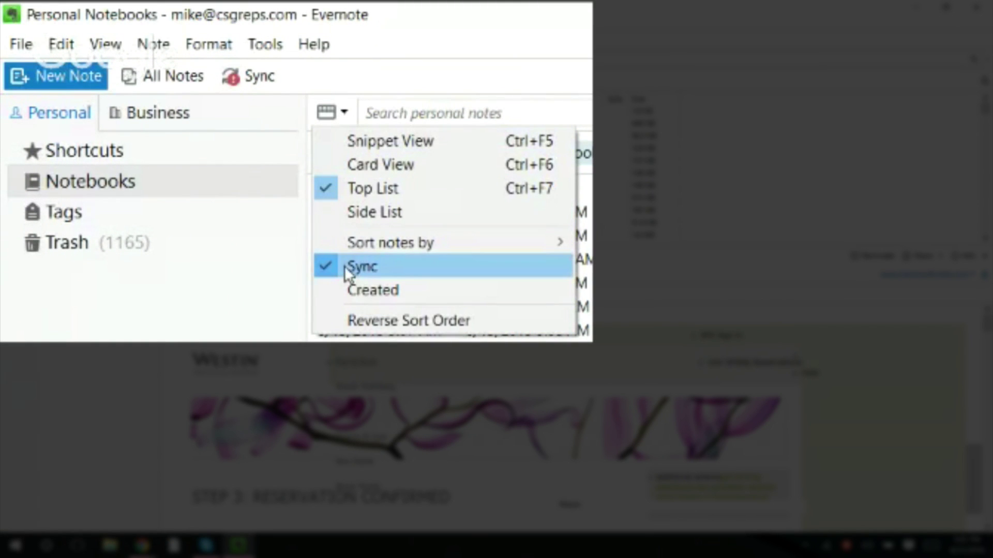
pyautogui.click(365, 141)
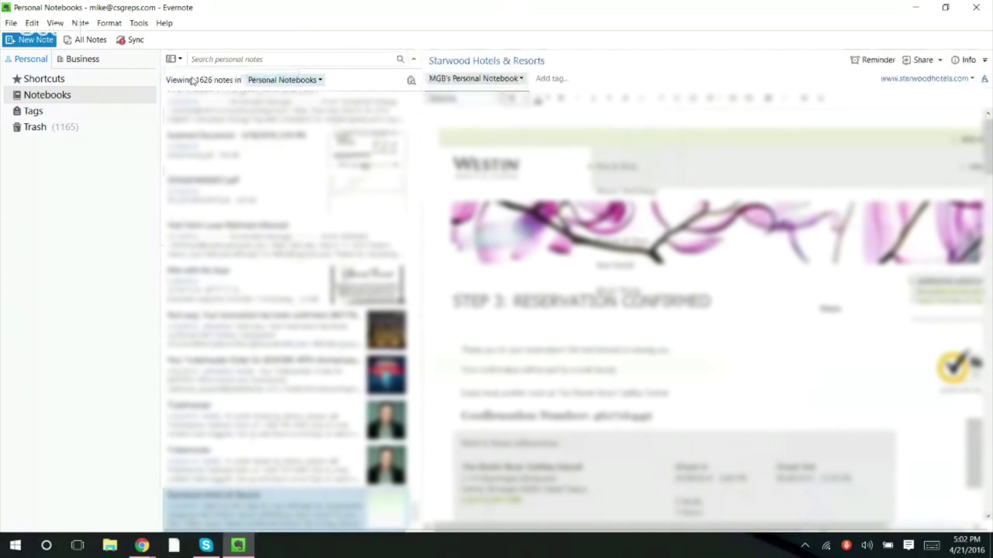
pyautogui.click(94, 64)
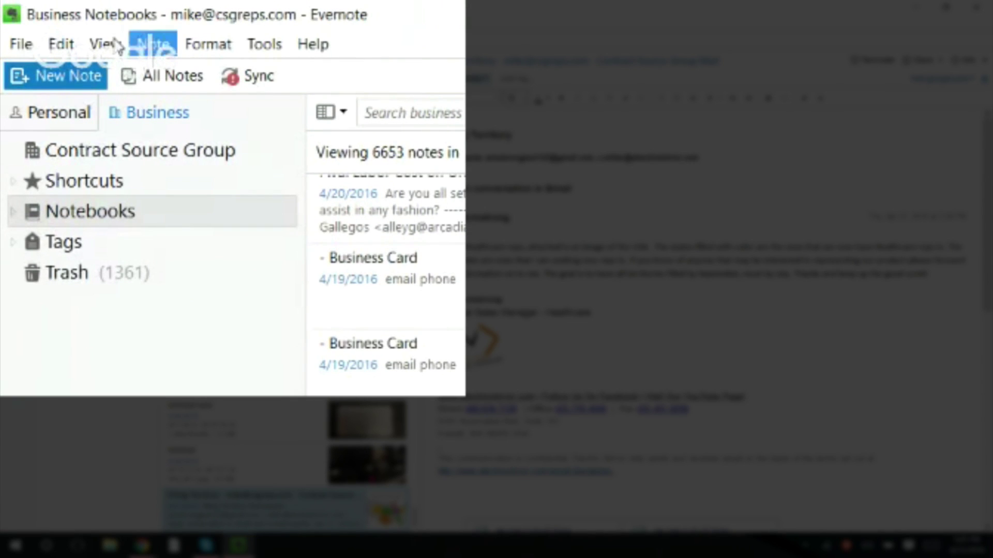
# - Enable View > Status Bar so the 6653-note count appears
pyautogui.click(105, 45)
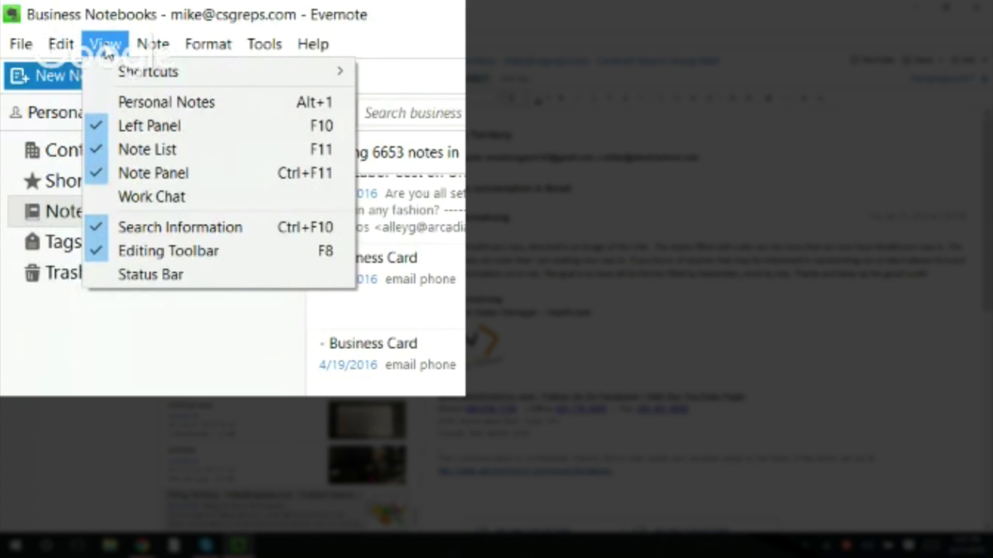
pyautogui.moveTo(63, 52)
pyautogui.moveTo(17, 49)
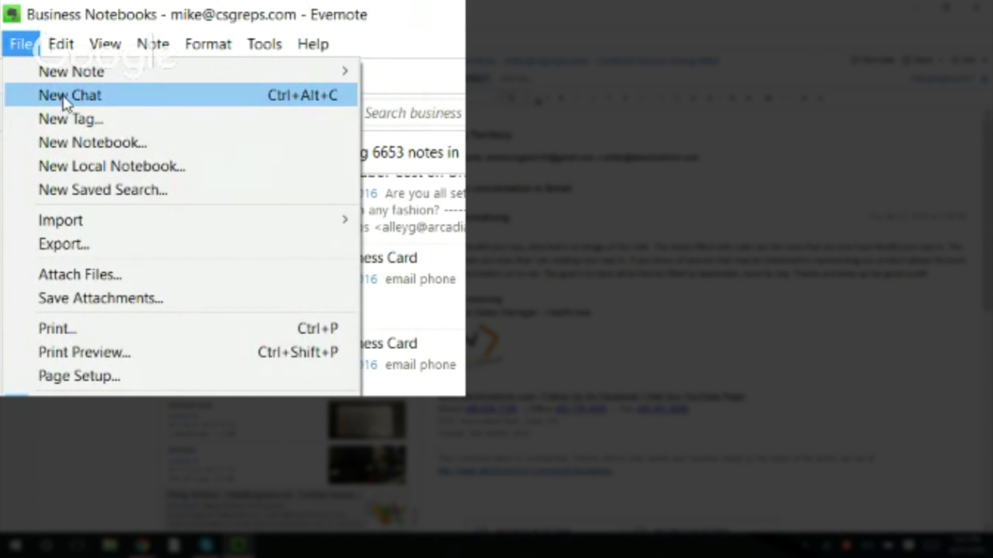
pyautogui.moveTo(104, 51)
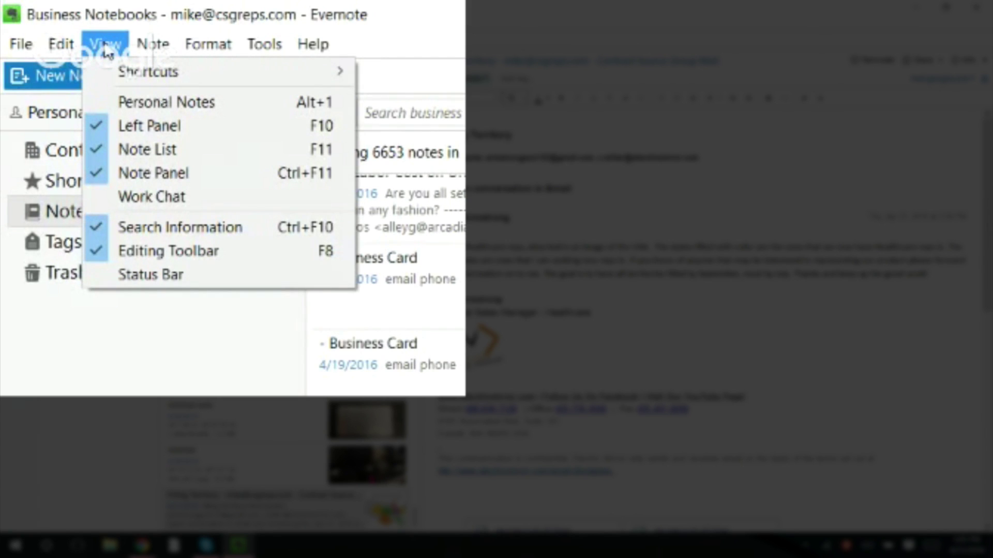
pyautogui.click(103, 271)
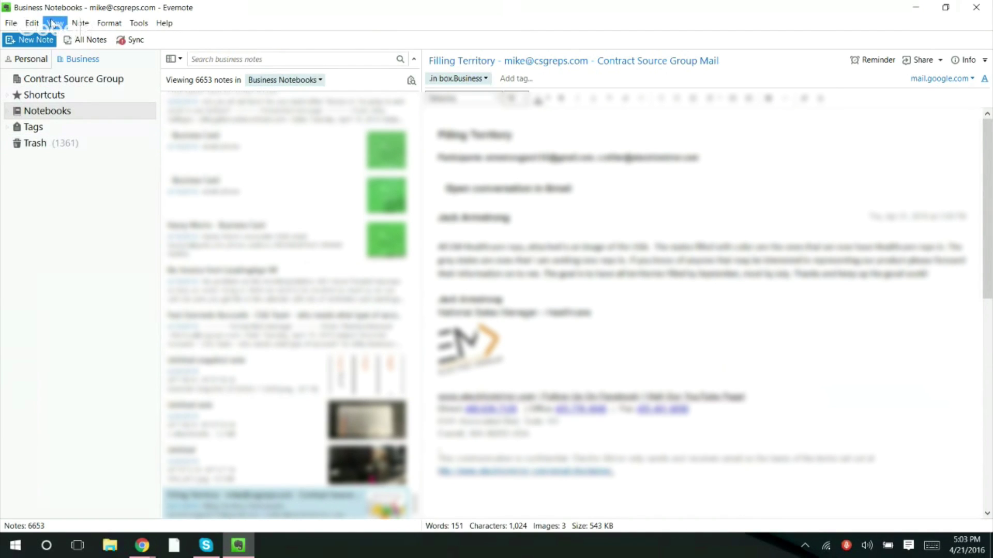
pyautogui.click(140, 23)
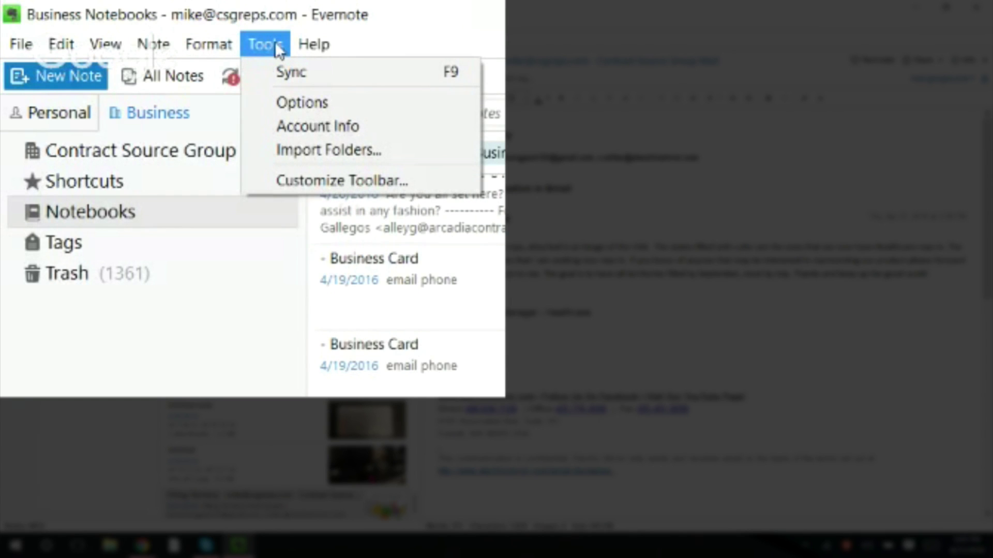
pyautogui.click(297, 100)
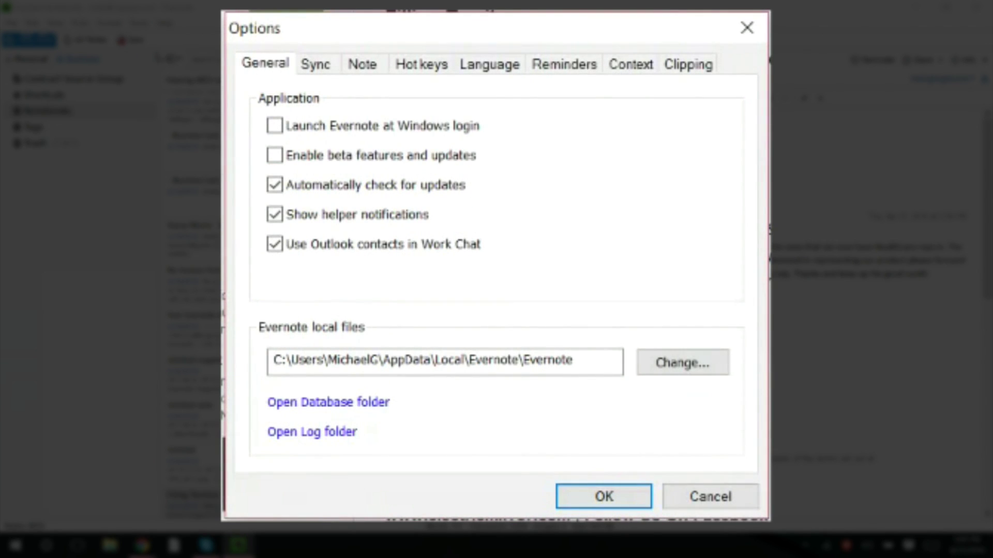
pyautogui.click(316, 68)
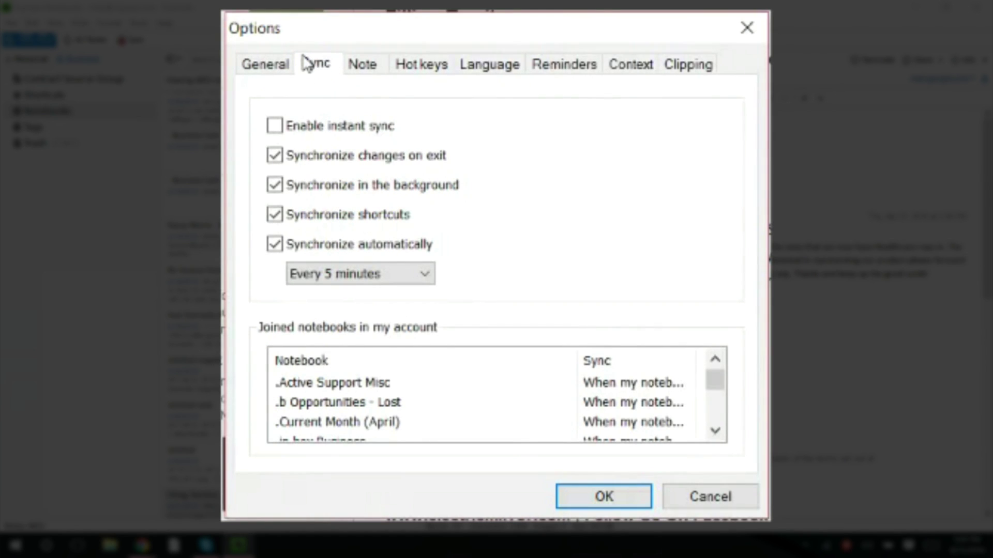
pyautogui.click(365, 67)
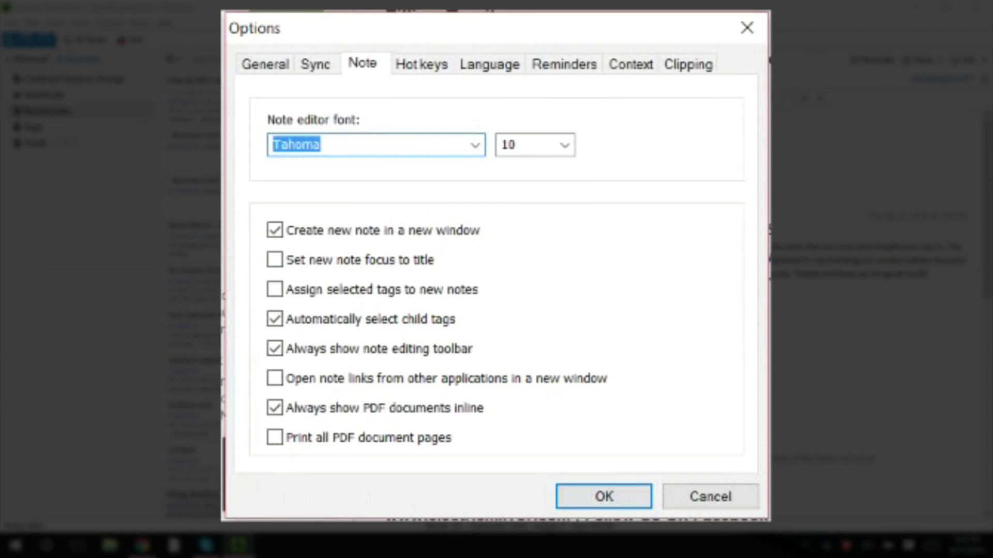
pyautogui.click(613, 499)
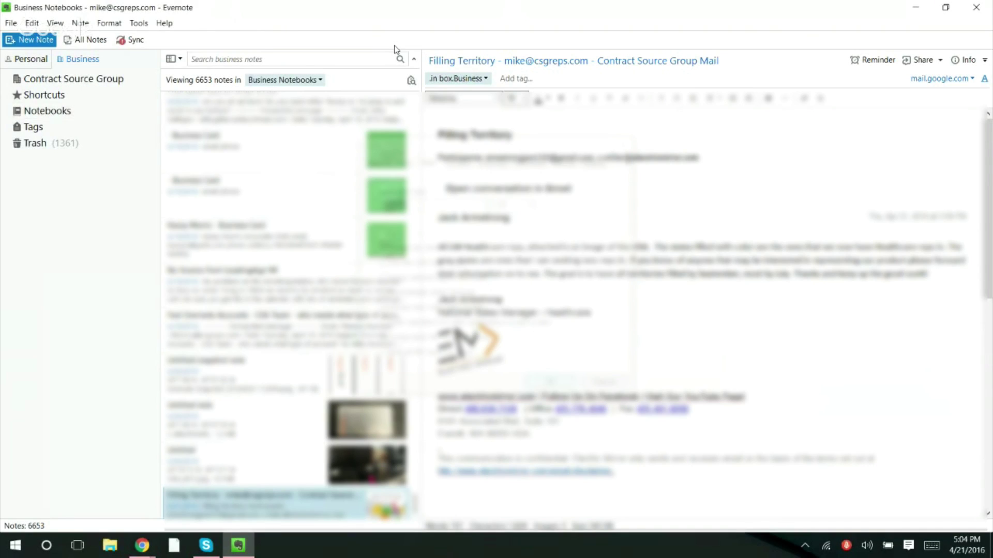
# - Open a blank new note, put focus in its body, and close it empty
pyautogui.click(29, 40)
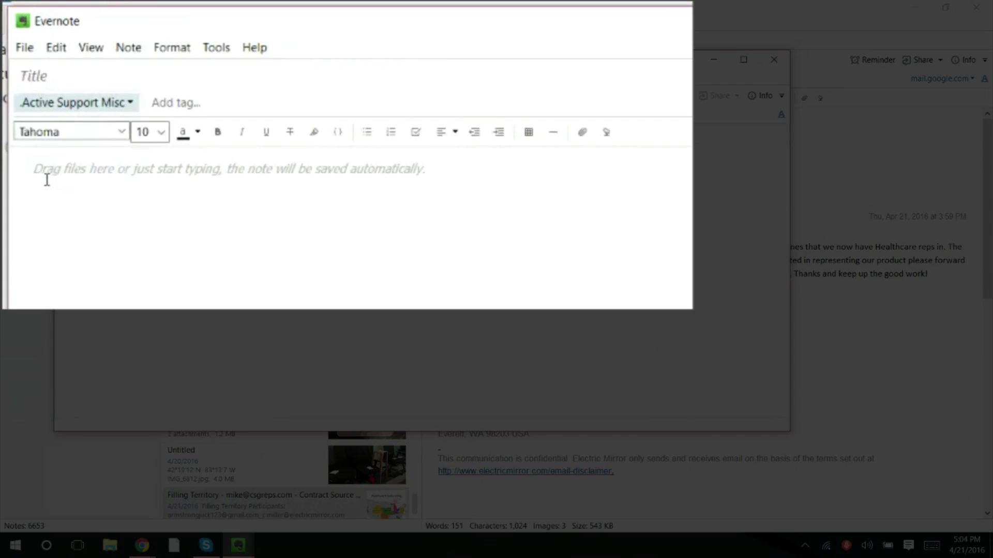
pyautogui.click(46, 181)
pyautogui.click(773, 57)
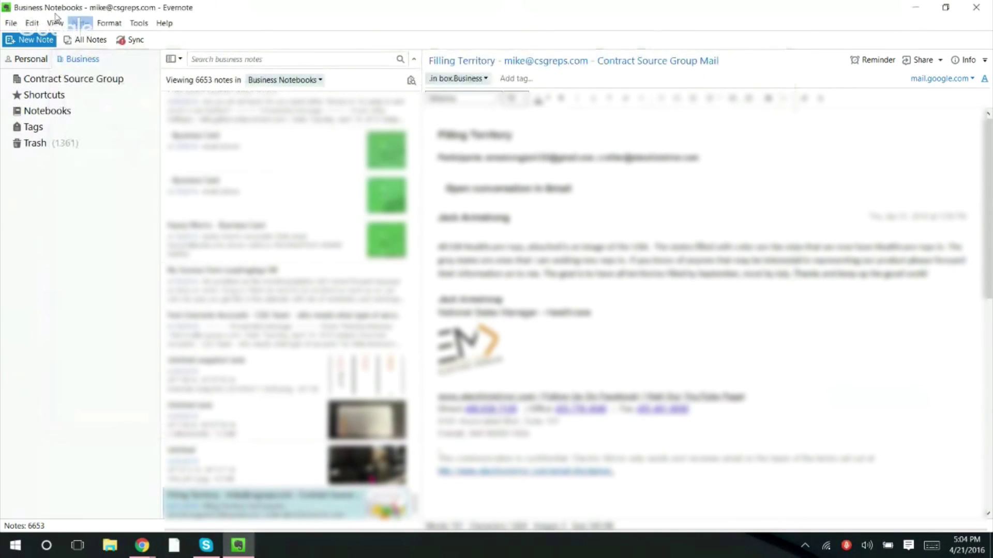
# - Check 'Set new note focus to title' on the Note tab of Tools > Options
pyautogui.click(139, 22)
pyautogui.click(158, 54)
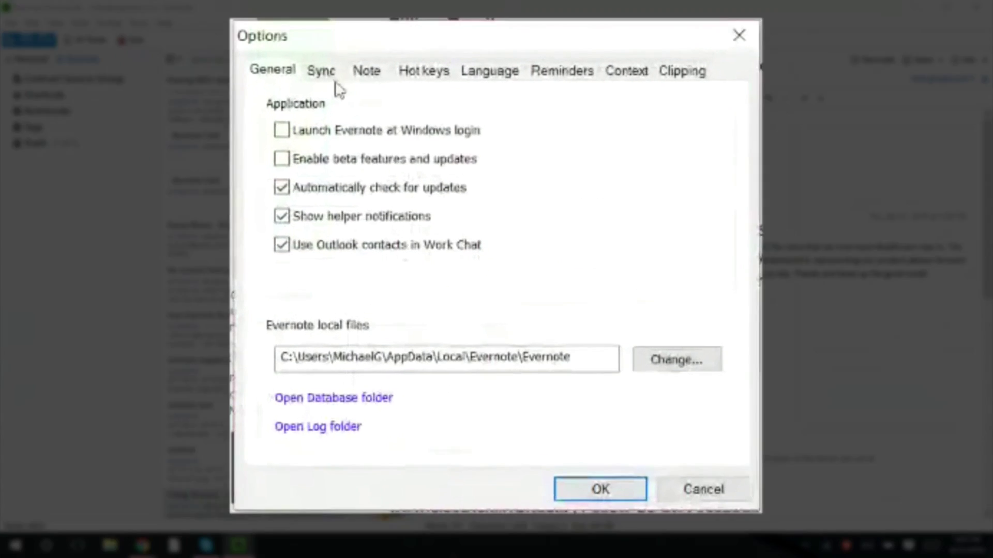
pyautogui.click(367, 71)
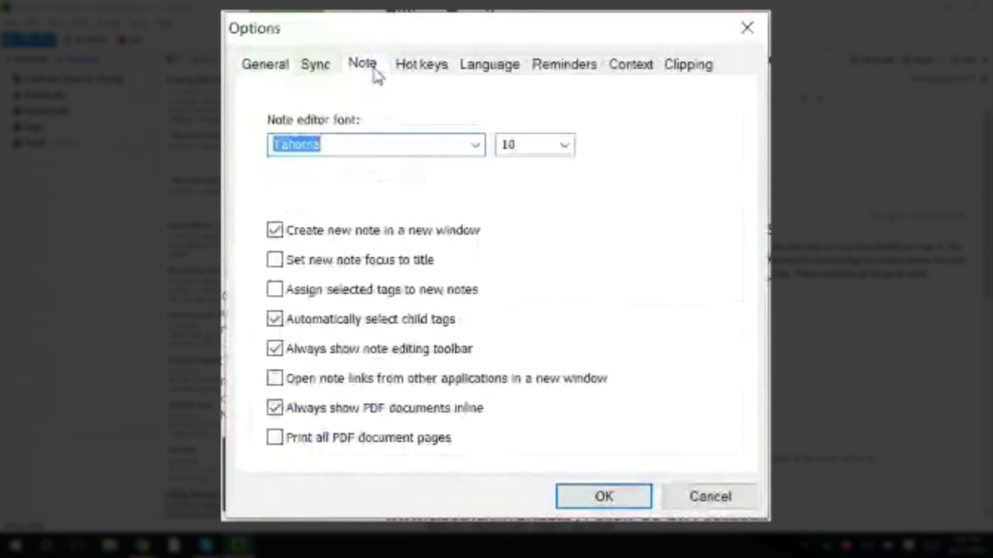
pyautogui.click(275, 261)
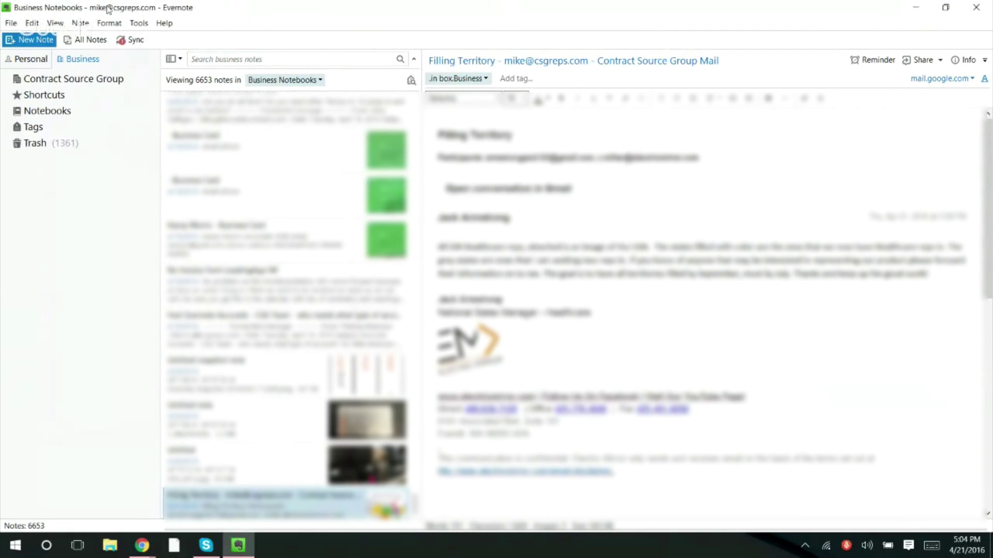
# - Open and close a blank new note to test the title-focus setting
pyautogui.click(37, 40)
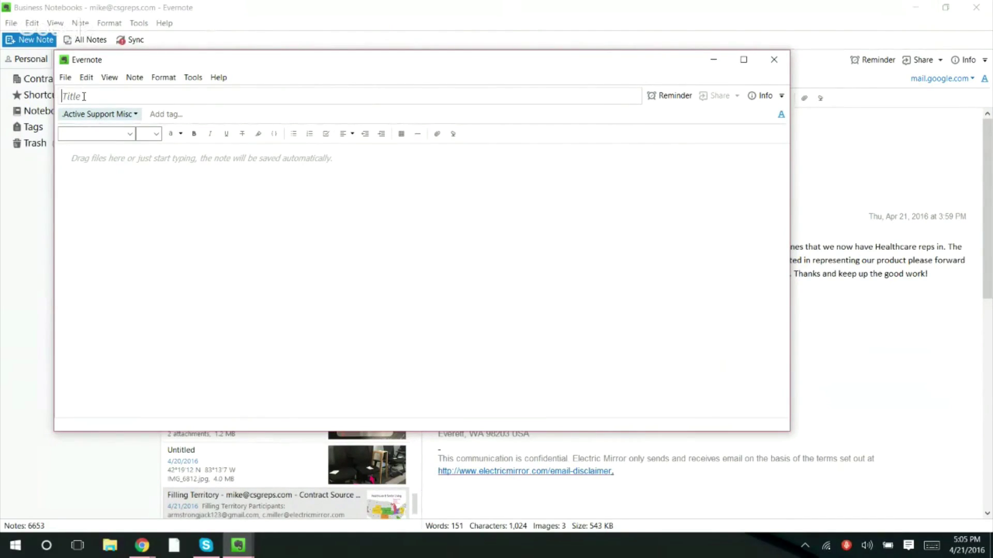
pyautogui.click(773, 60)
pyautogui.click(138, 23)
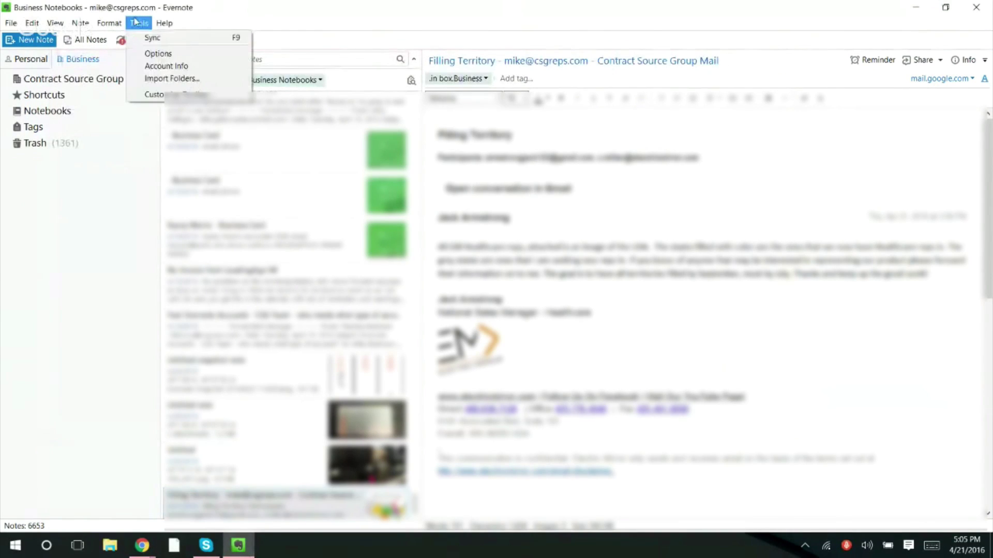
# - On the Note options, turn off automatic child-tag selection and enable 'Print all PDF document pages'
pyautogui.click(157, 53)
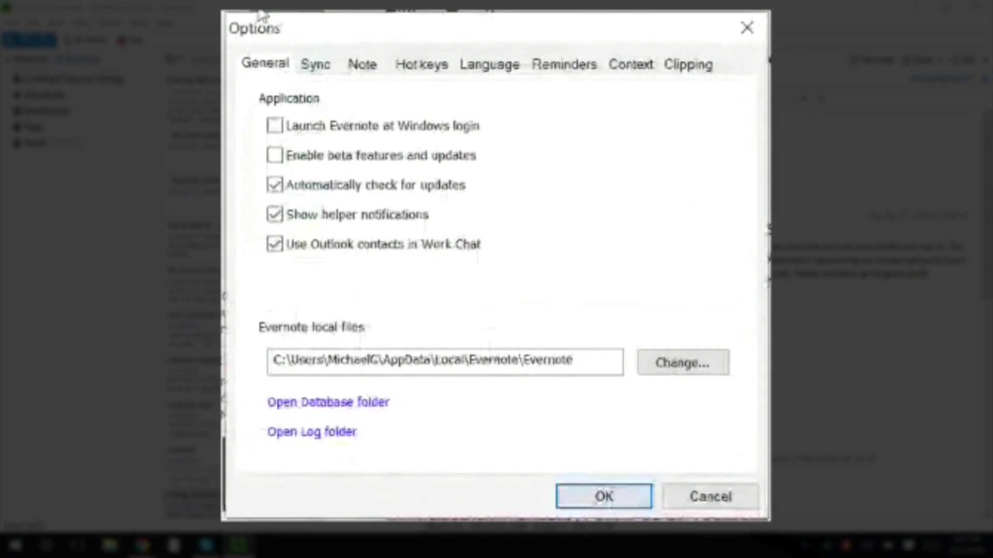
pyautogui.click(362, 63)
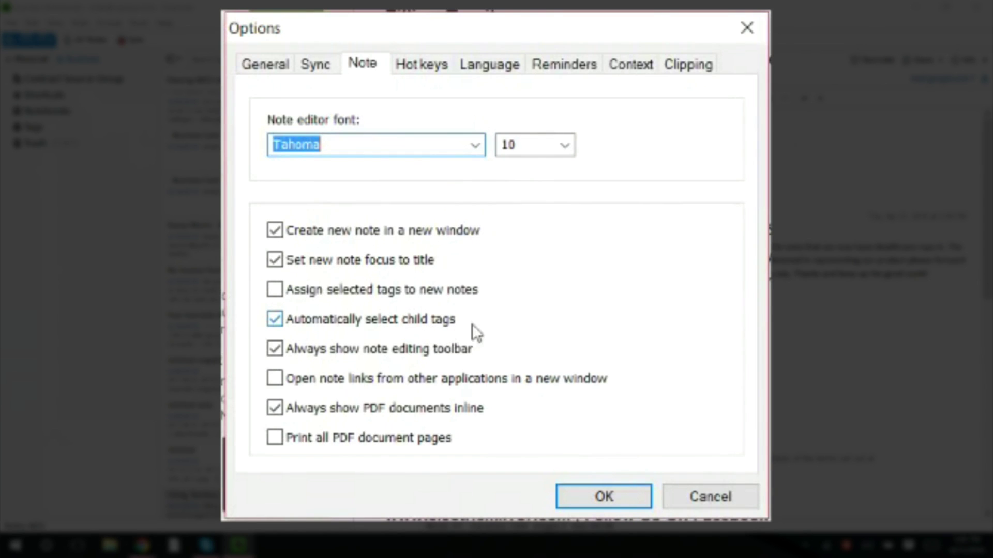
pyautogui.click(274, 321)
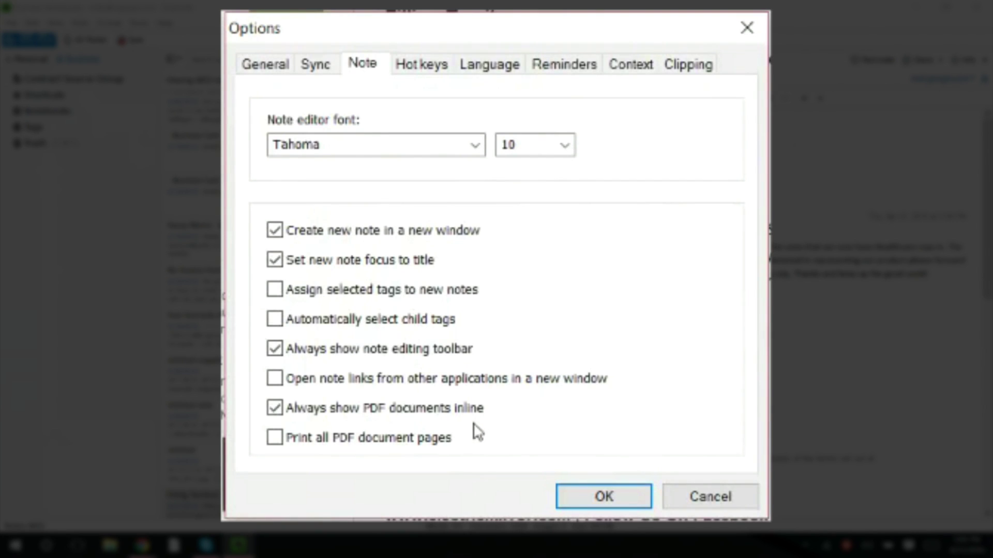
pyautogui.click(276, 443)
# - Look through the Hot keys, Language, Reminders, Context and Clipping option tabs
pyautogui.click(423, 67)
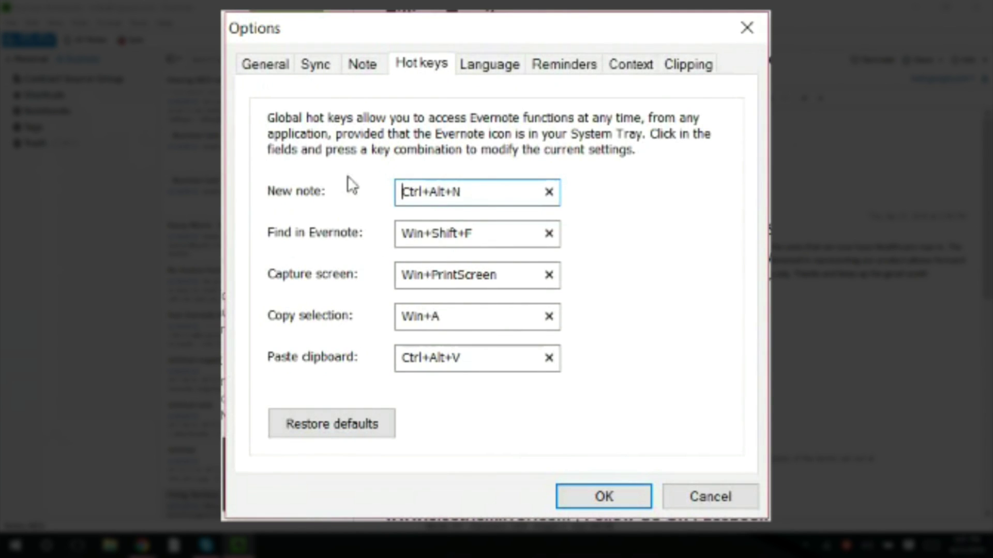
pyautogui.click(487, 72)
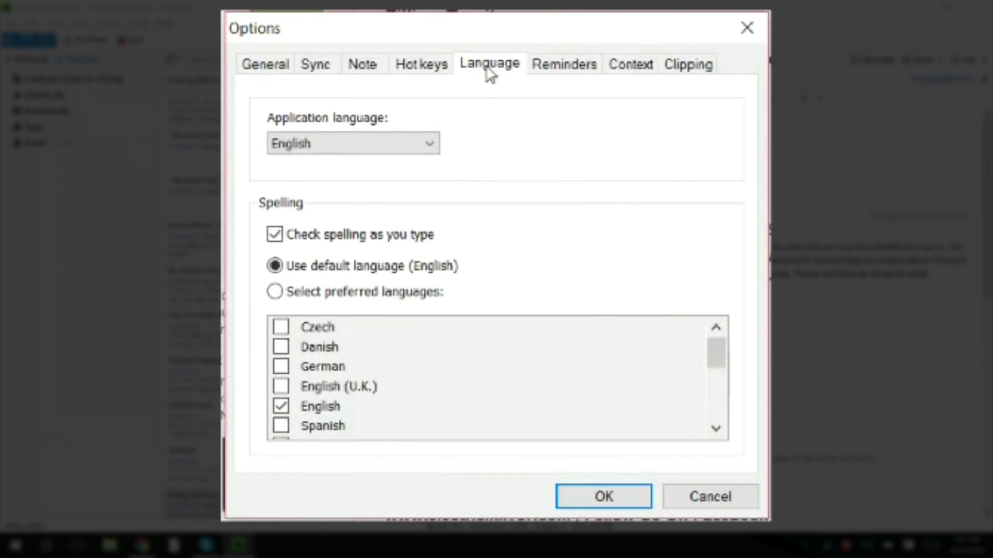
pyautogui.click(588, 68)
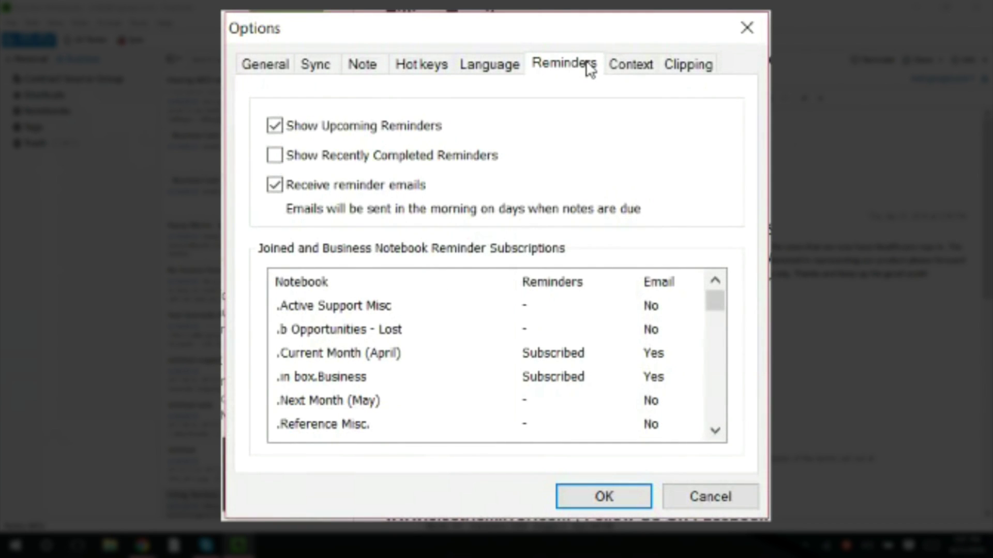
pyautogui.click(640, 70)
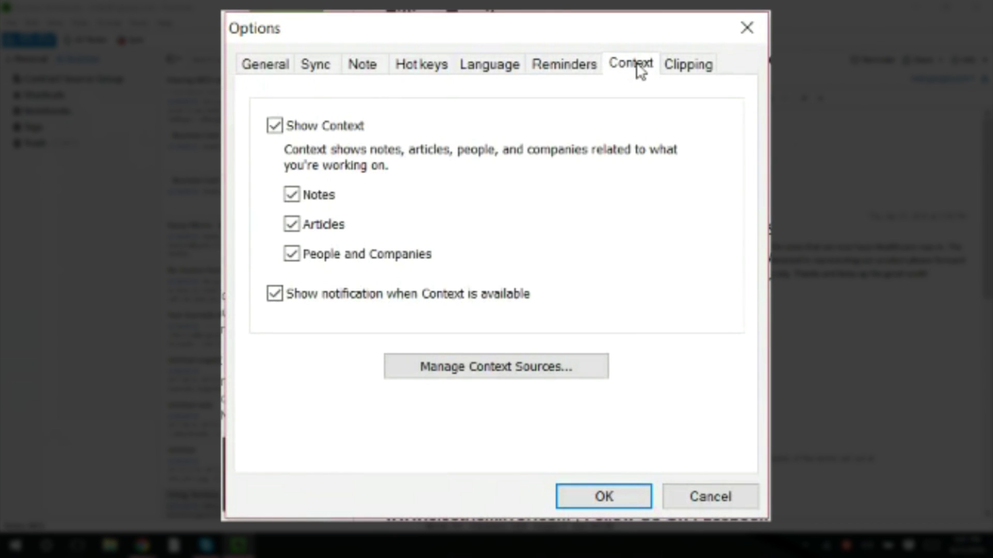
pyautogui.click(678, 67)
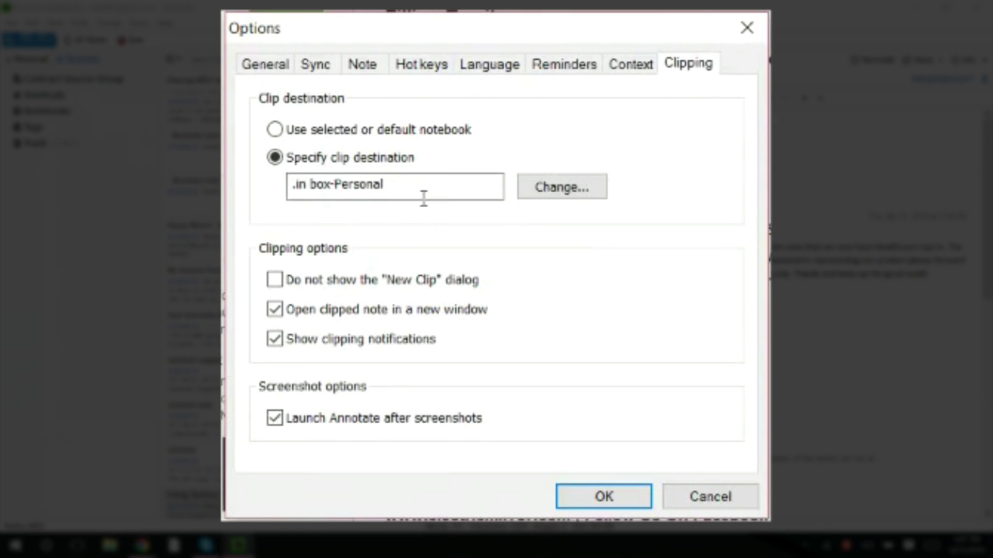
# - Choose '.in box.Business' as the clip destination notebook and apply with OK
pyautogui.click(445, 184)
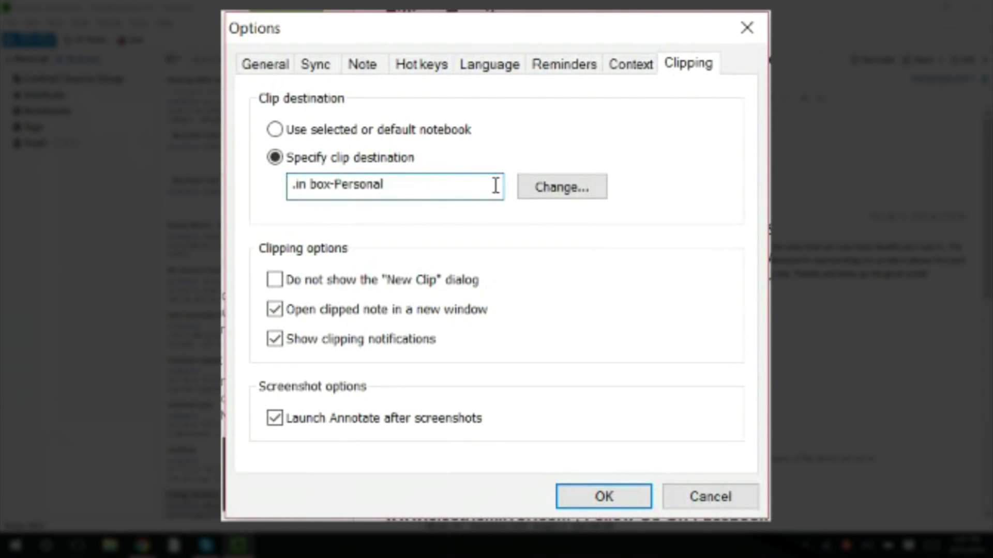
pyautogui.click(552, 192)
pyautogui.click(578, 279)
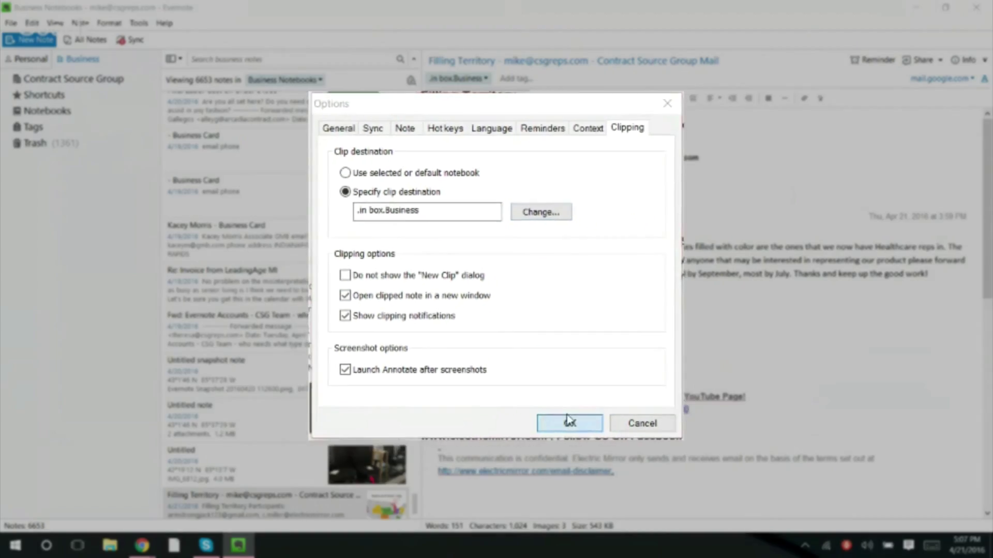
pyautogui.click(600, 498)
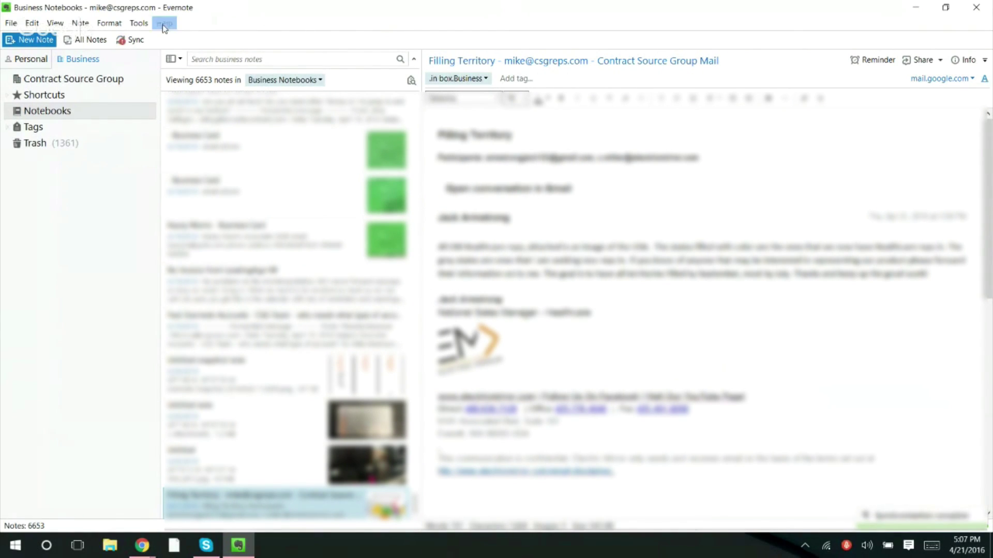
pyautogui.click(11, 23)
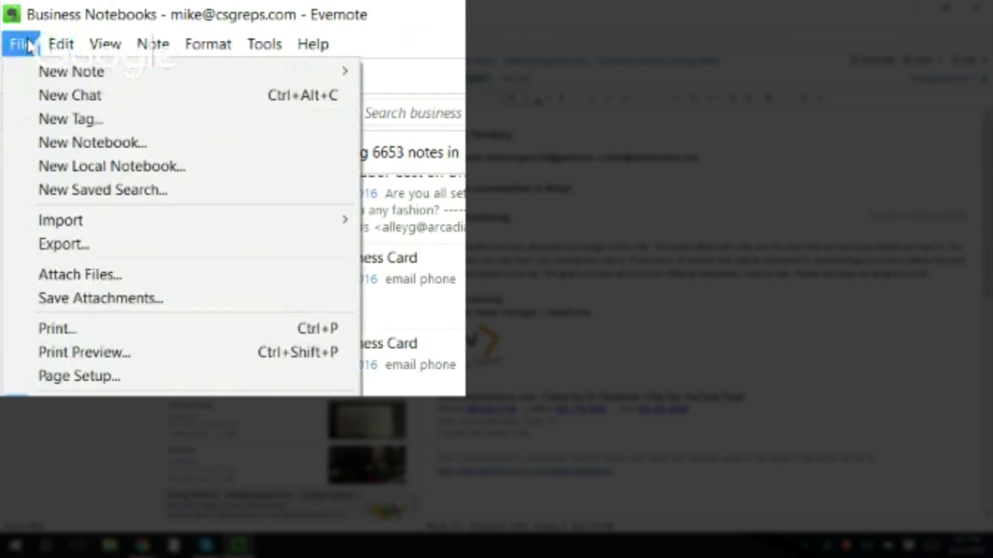
pyautogui.moveTo(63, 47)
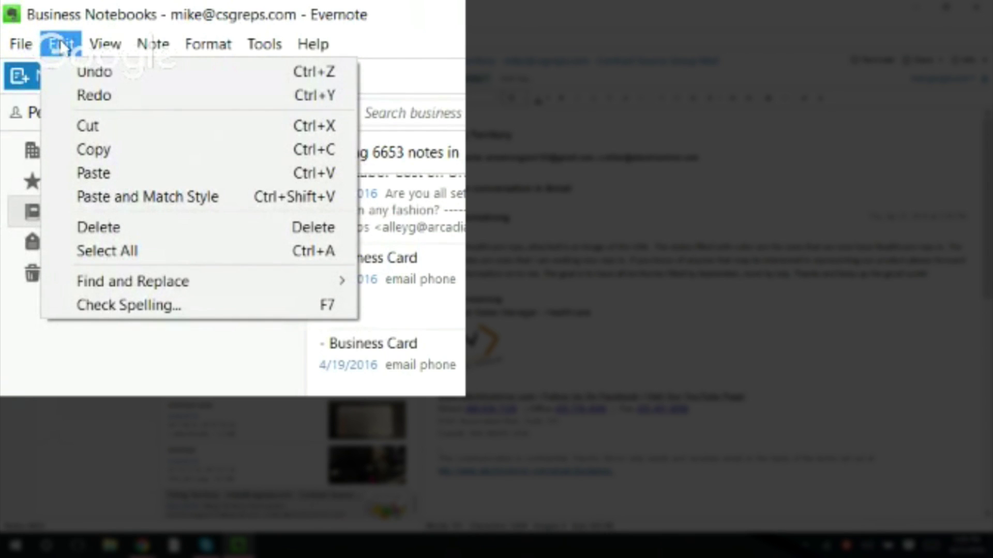
pyautogui.moveTo(98, 45)
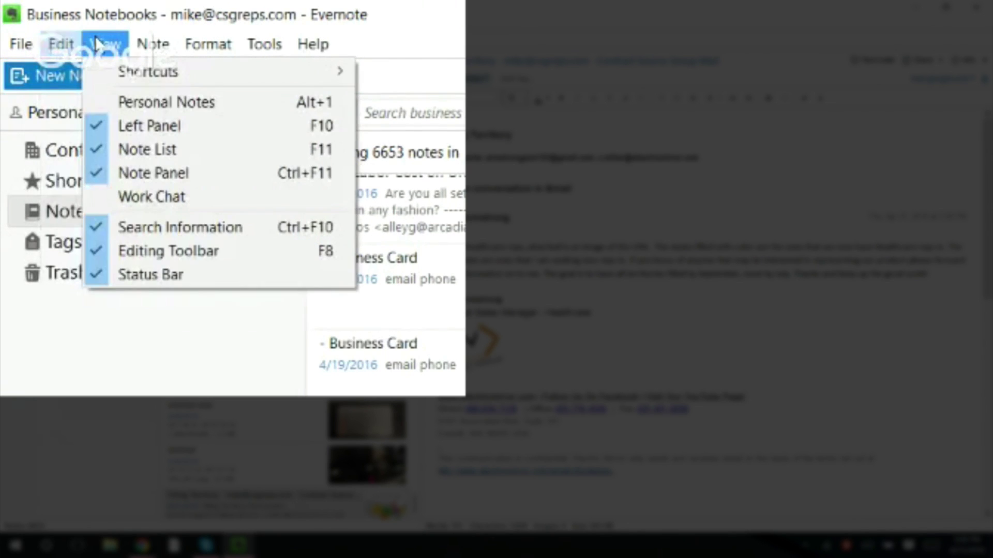
pyautogui.moveTo(136, 45)
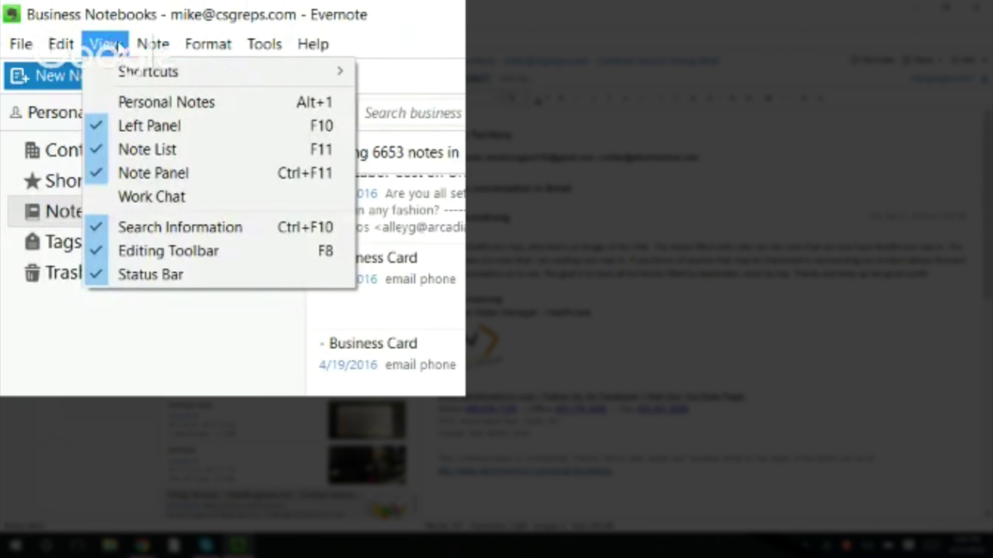
pyautogui.moveTo(123, 78)
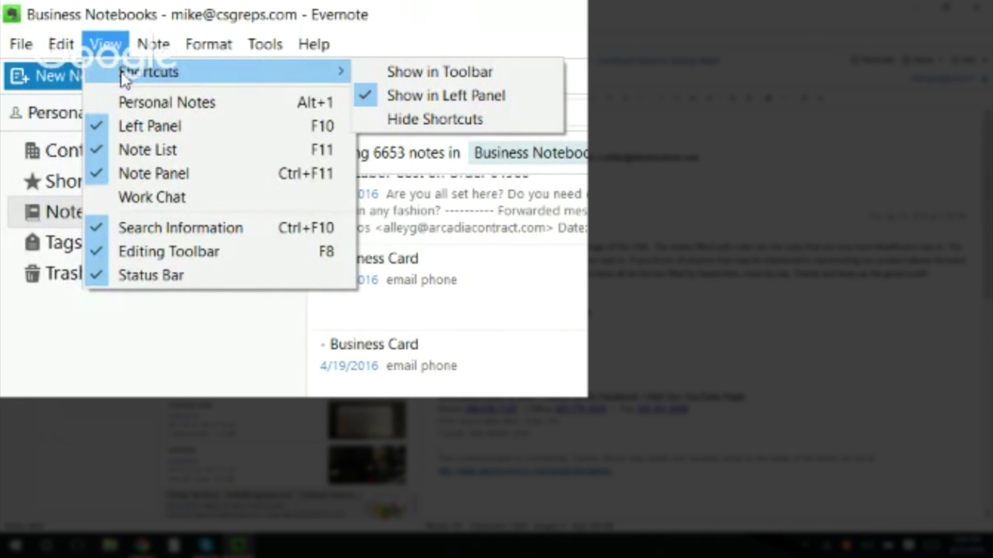
pyautogui.press('Escape')
pyautogui.press('Escape')
pyautogui.click(147, 54)
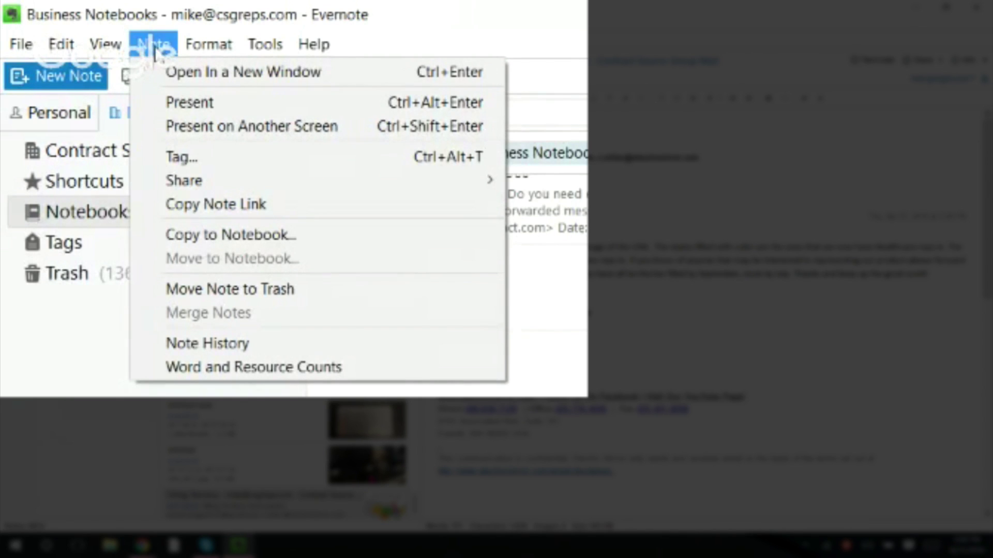
pyautogui.moveTo(212, 44)
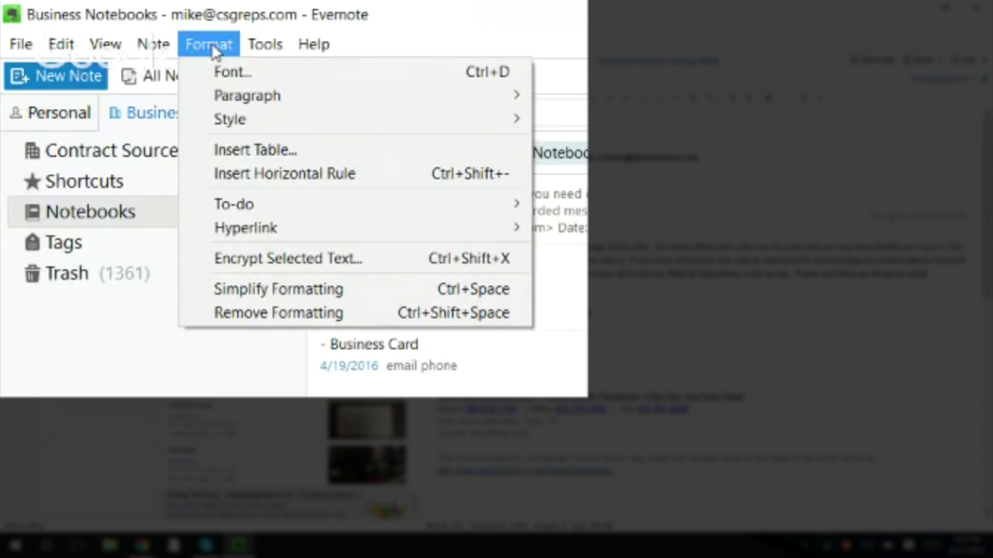
pyautogui.moveTo(260, 43)
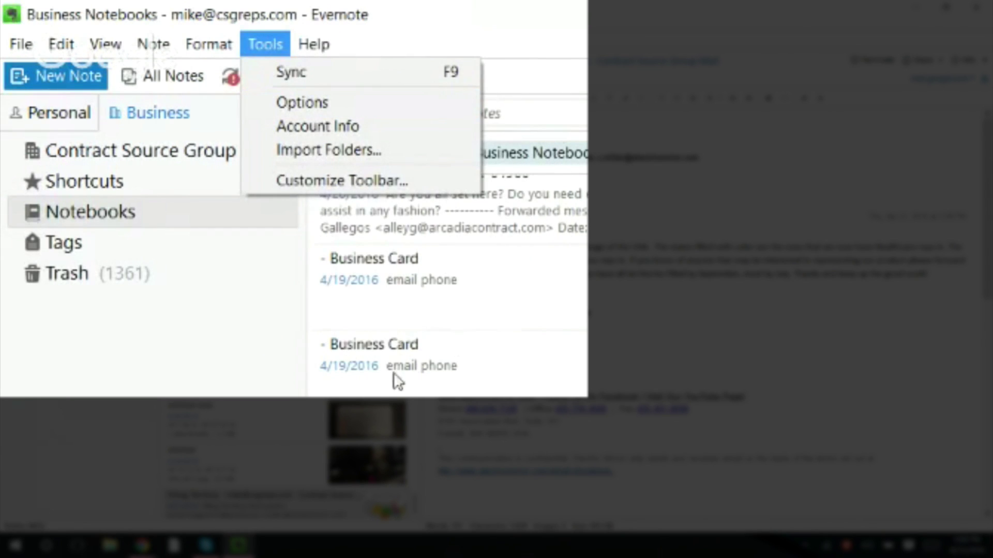
pyautogui.click(374, 393)
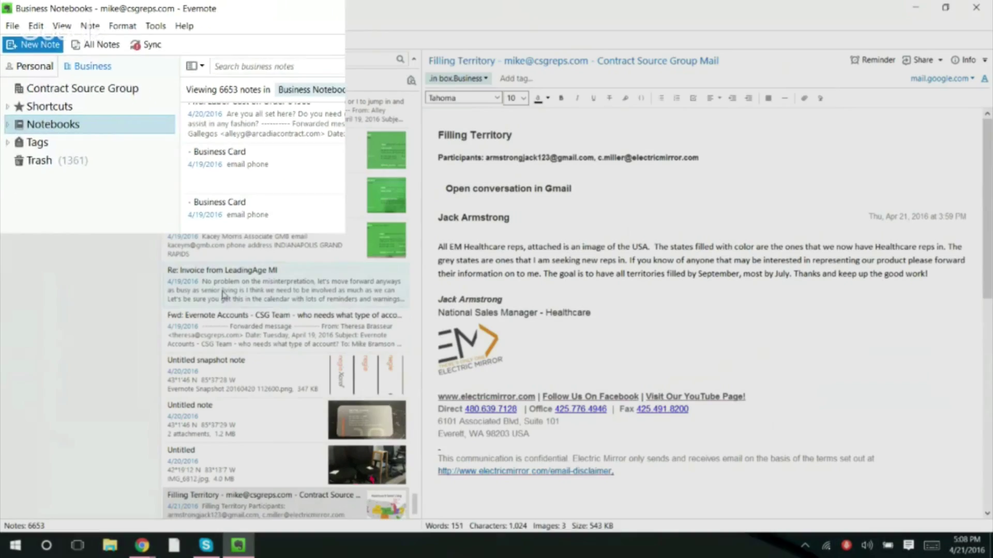
# - Show the actions for the 'Re: Invoice from LeadingAge MI' note, view Share, then dismiss the menu
pyautogui.rightClick(224, 292)
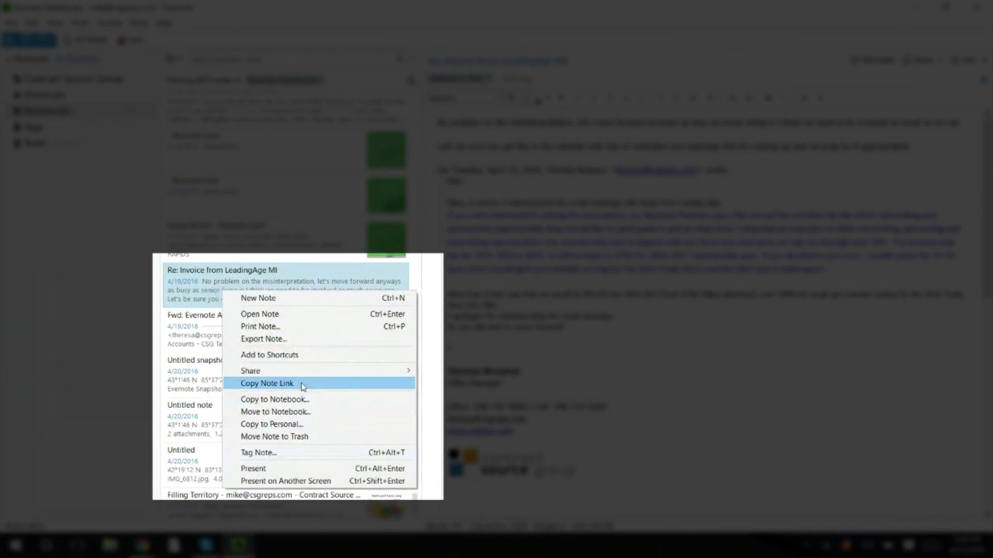
pyautogui.moveTo(302, 376)
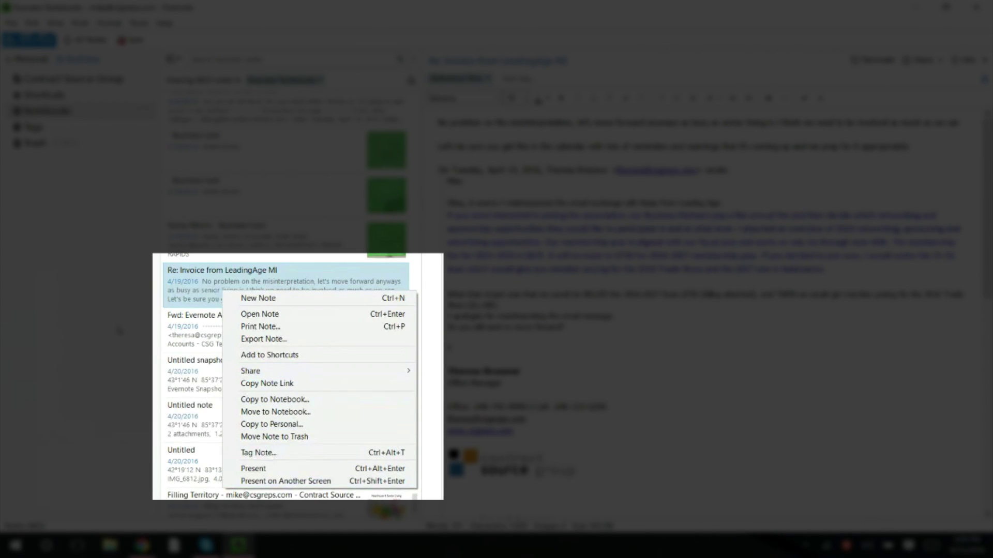
pyautogui.click(117, 325)
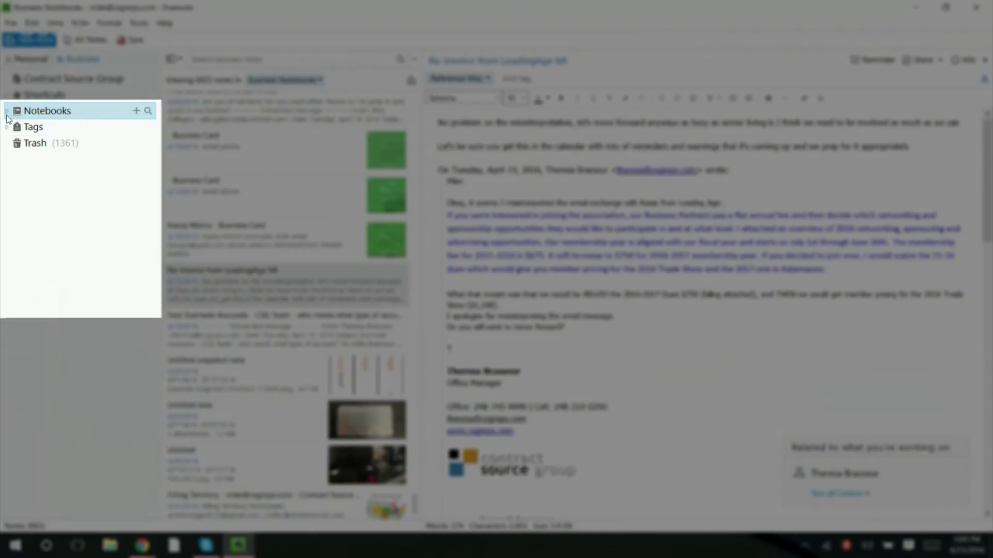
# - Expand the Business notebooks, then switch to the Personal notebooks with 1627 notes
pyautogui.click(6, 113)
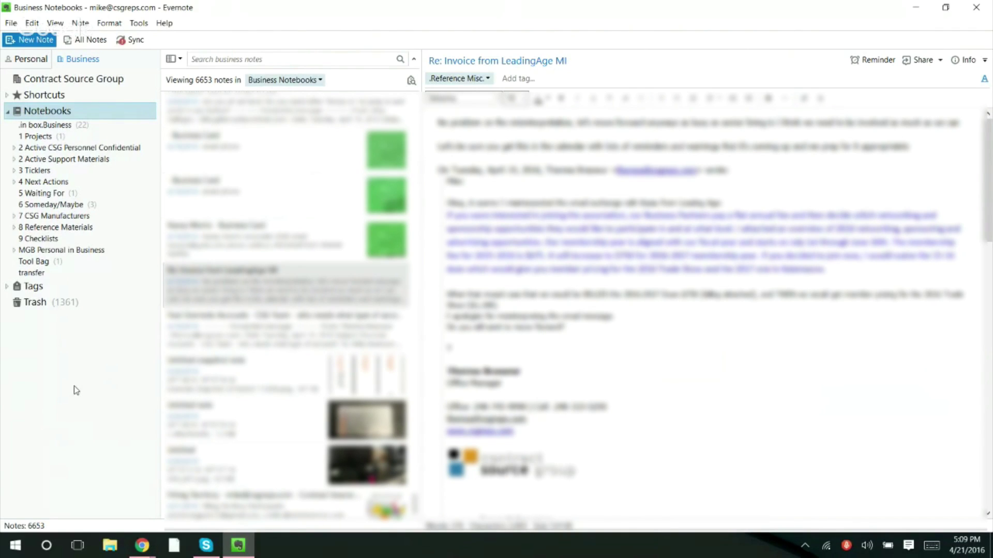
pyautogui.click(24, 60)
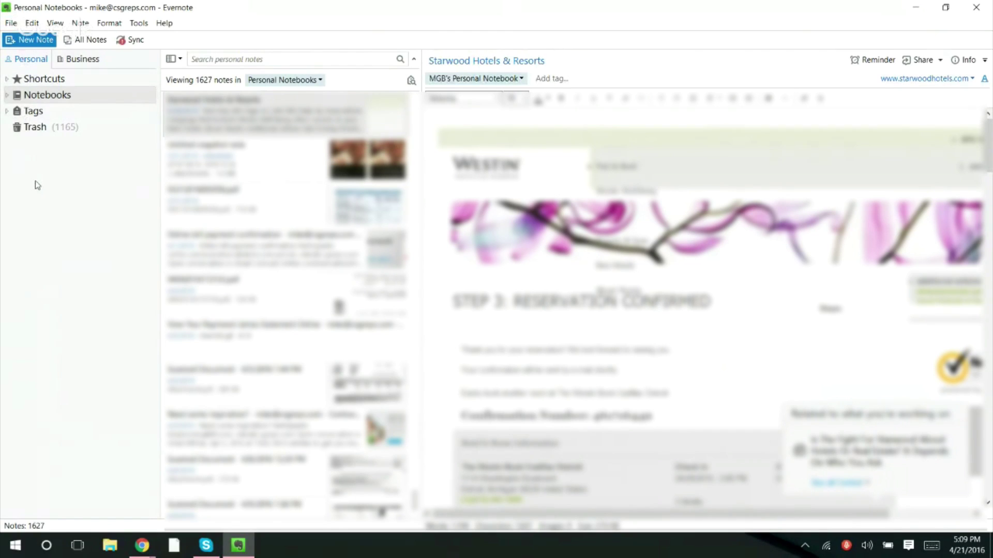
# - Open the View menu to see the panel, toolbar and status bar options
pyautogui.click(55, 23)
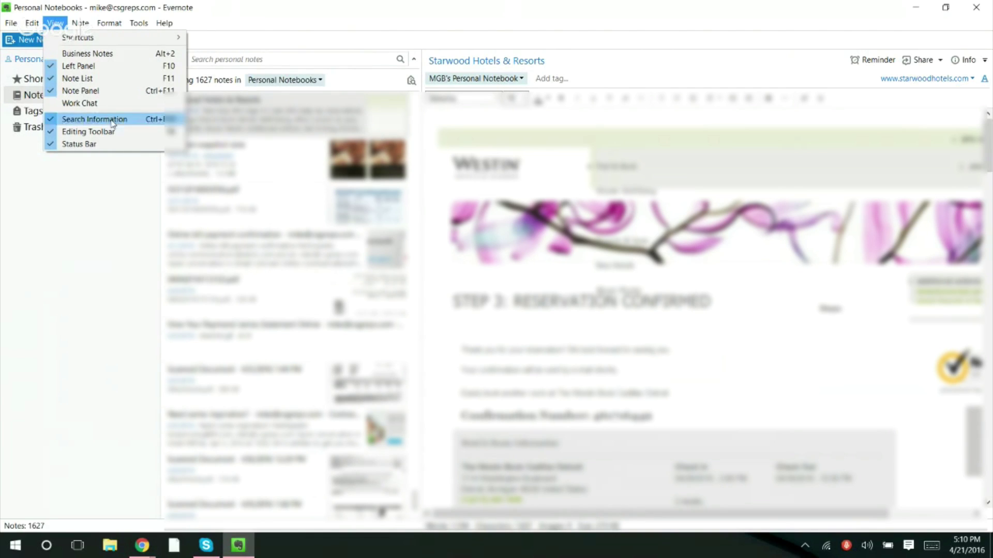
# - Browse the Help, Tools, Format, Note, Edit and File menus, then close them
pyautogui.click(165, 23)
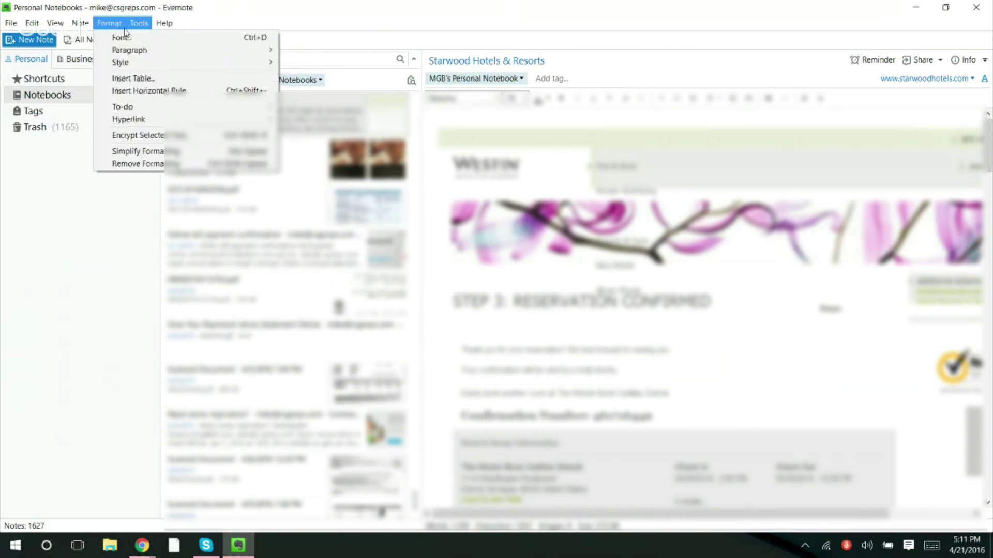
pyautogui.moveTo(138, 27)
pyautogui.moveTo(82, 27)
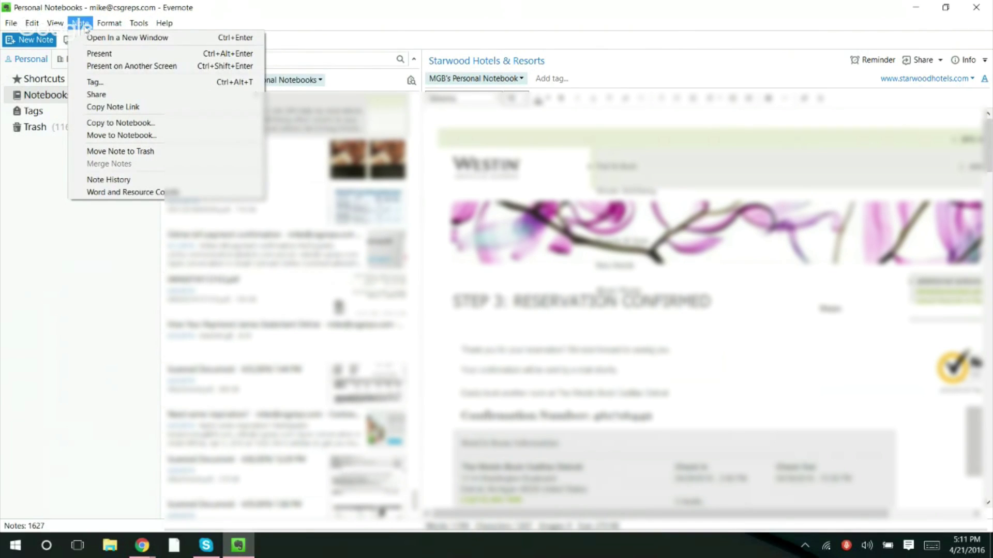
pyautogui.moveTo(18, 27)
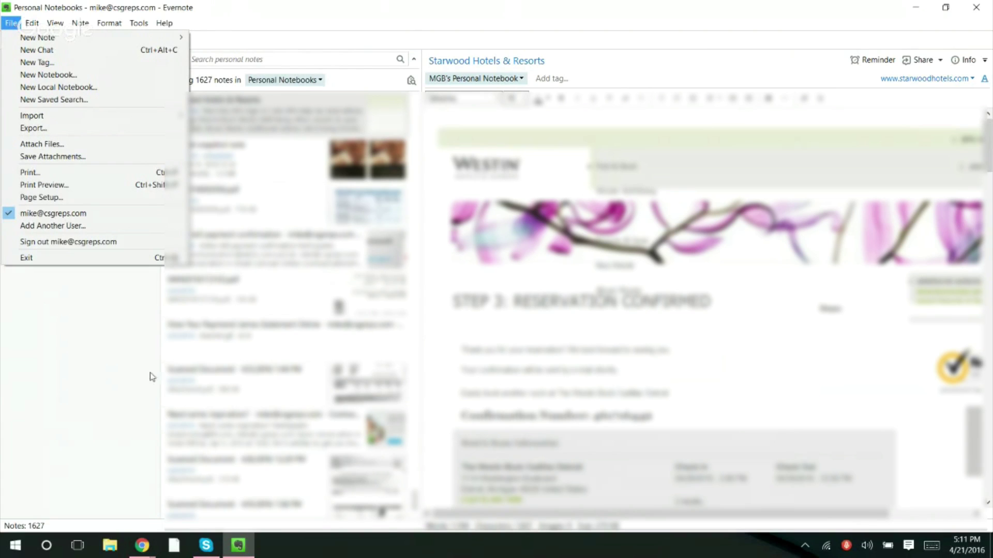
pyautogui.click(66, 355)
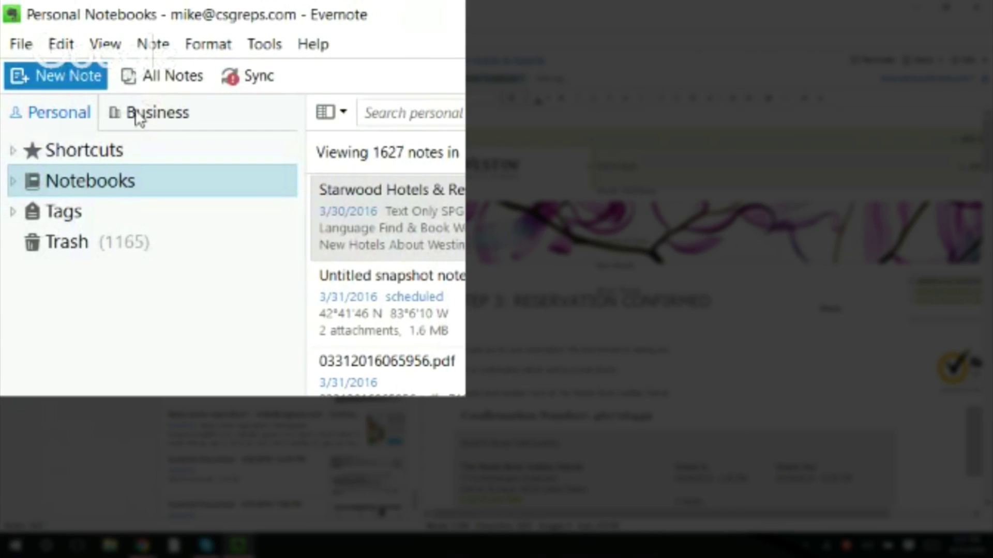
# - Cycle the left panel through hidden, full and collapsed views, ending with it fully shown
pyautogui.click(105, 43)
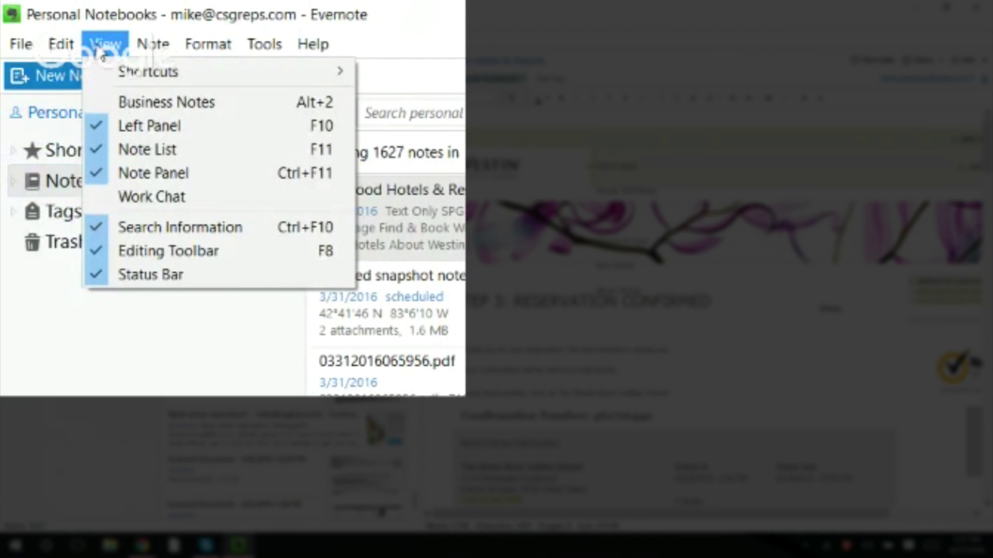
pyautogui.click(124, 125)
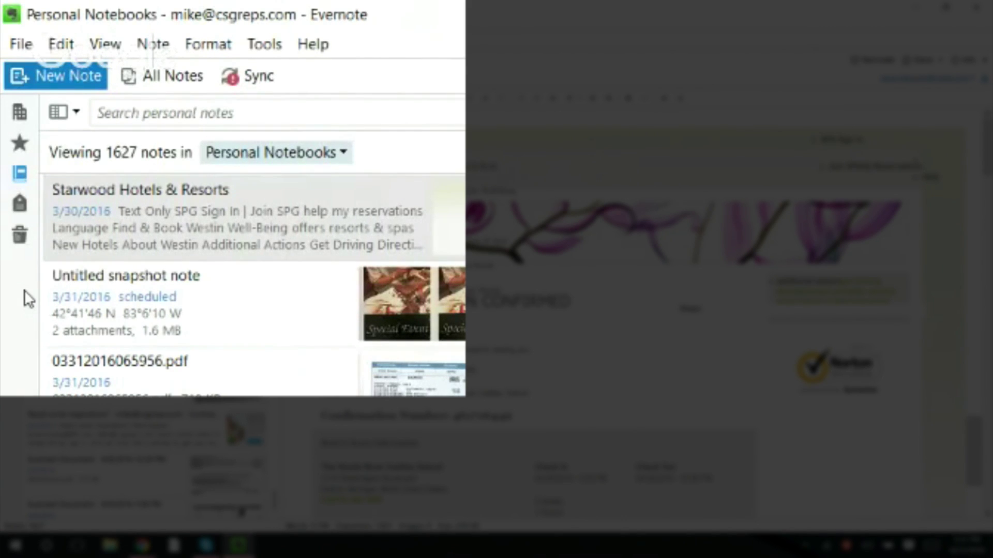
pyautogui.click(100, 45)
pyautogui.click(93, 124)
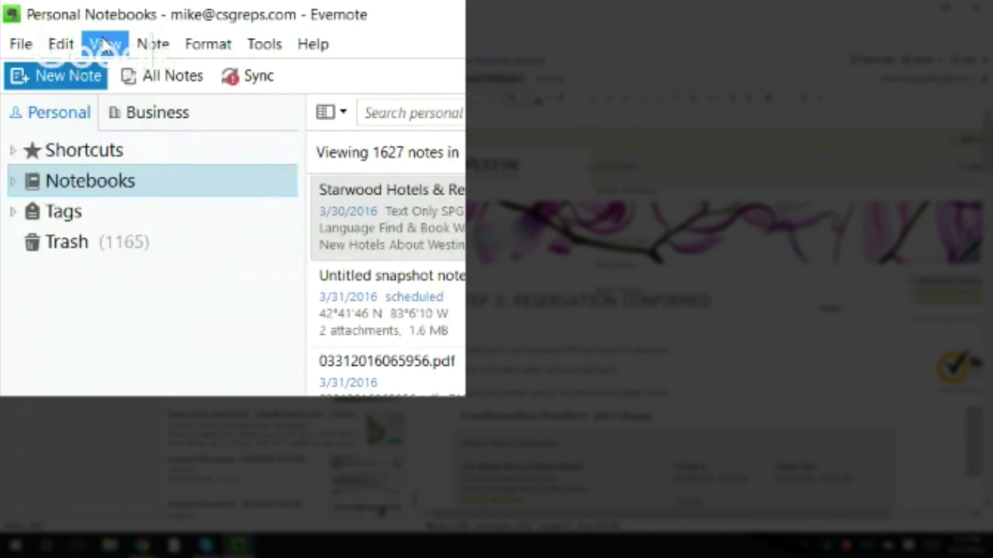
pyautogui.click(105, 43)
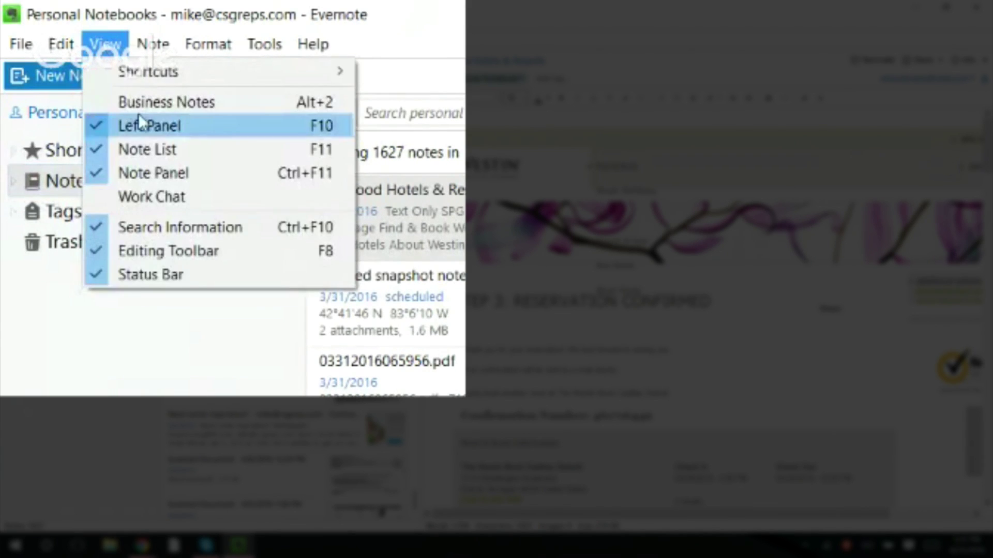
pyautogui.click(97, 125)
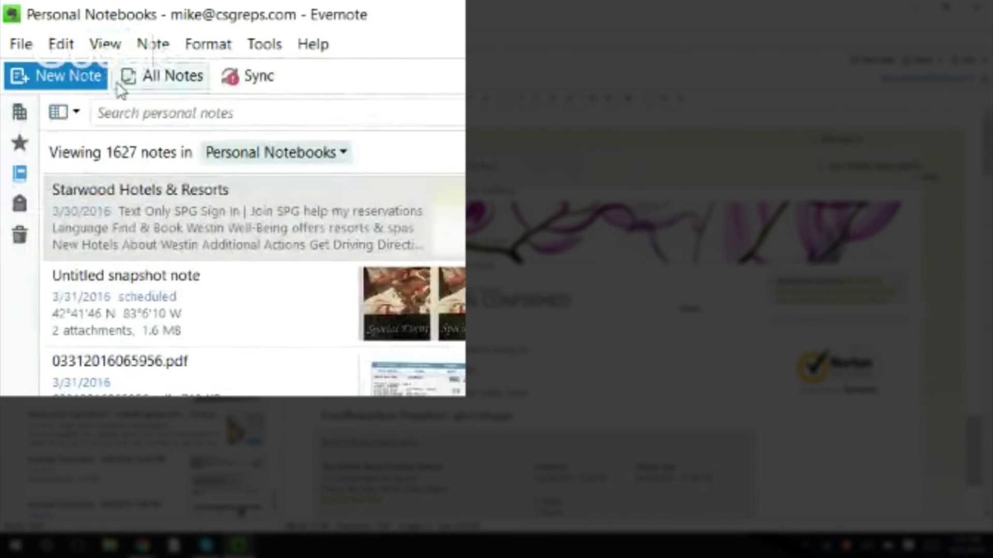
pyautogui.click(106, 45)
pyautogui.click(158, 126)
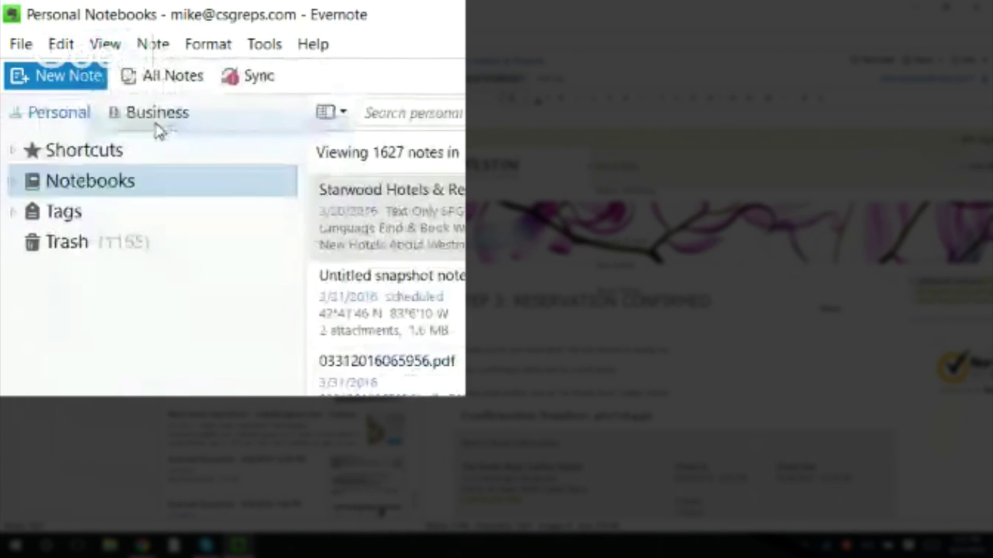
# - Narrow the left panel slightly and toggle it with F10, leaving it visible
pyautogui.moveTo(300, 295); pyautogui.dragTo(283, 305)
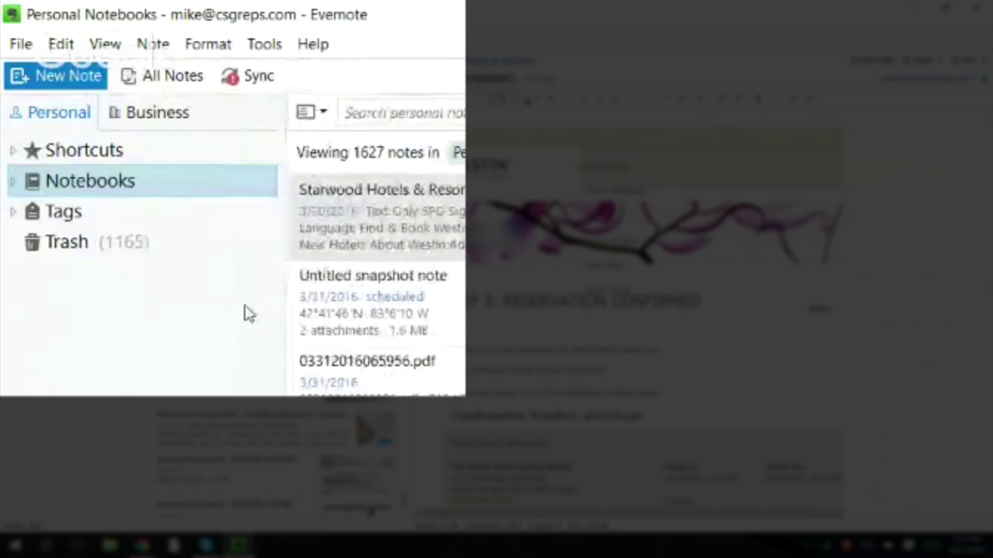
pyautogui.press('F10')
pyautogui.press('F10')
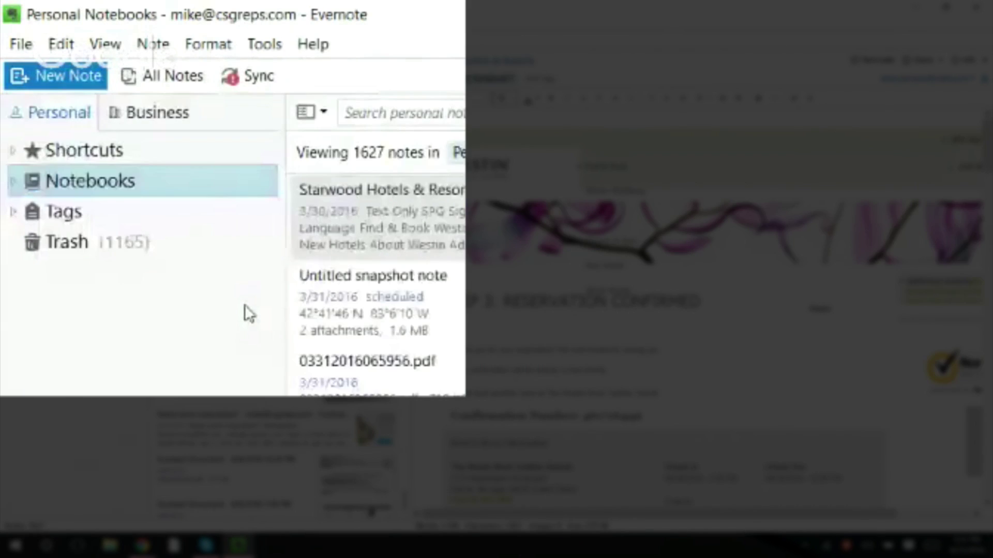
pyautogui.press('F10')
pyautogui.press('F10')
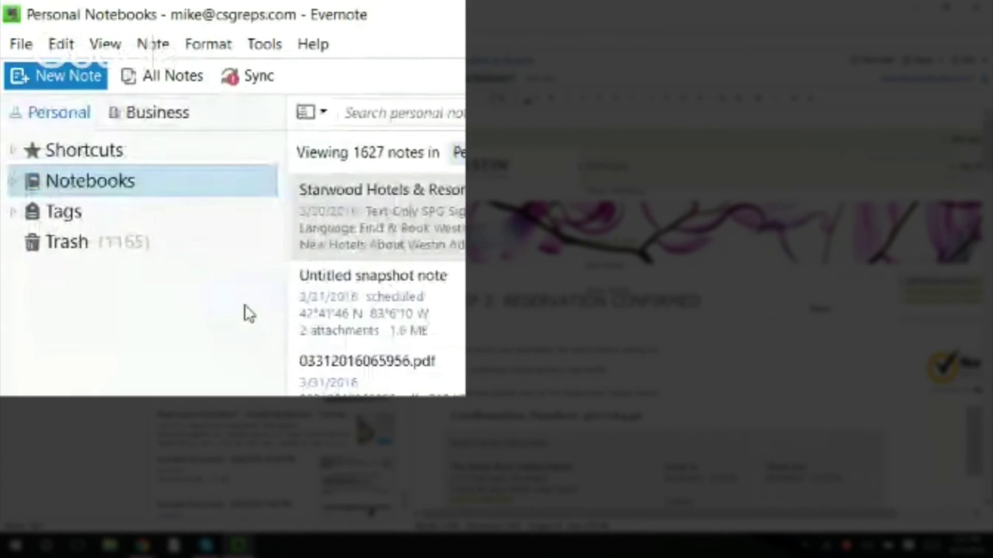
pyautogui.press('F10')
pyautogui.press('F10')
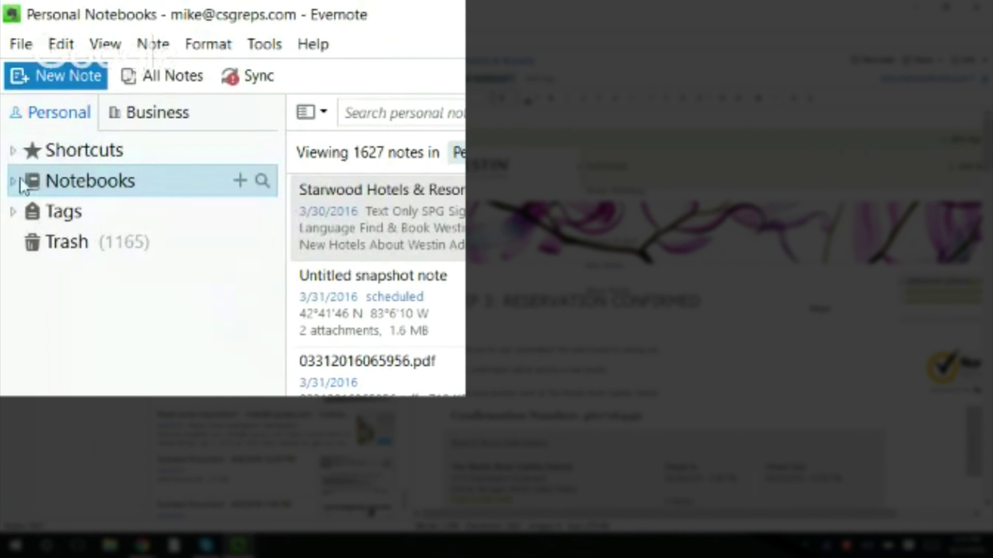
# - Expand Notebooks, try the notebook search, collapse the list, and switch to Business notebooks
pyautogui.moveTo(19, 186)
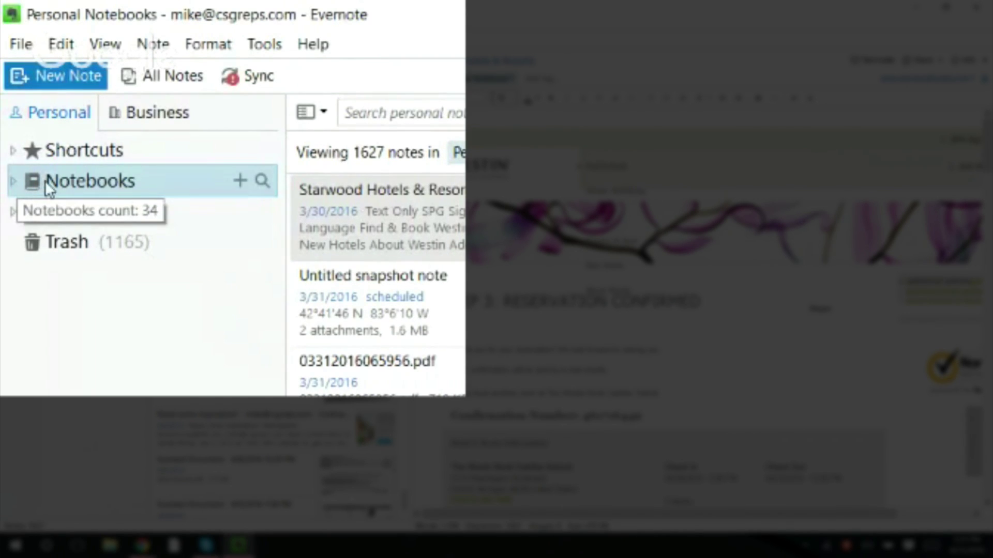
pyautogui.click(13, 185)
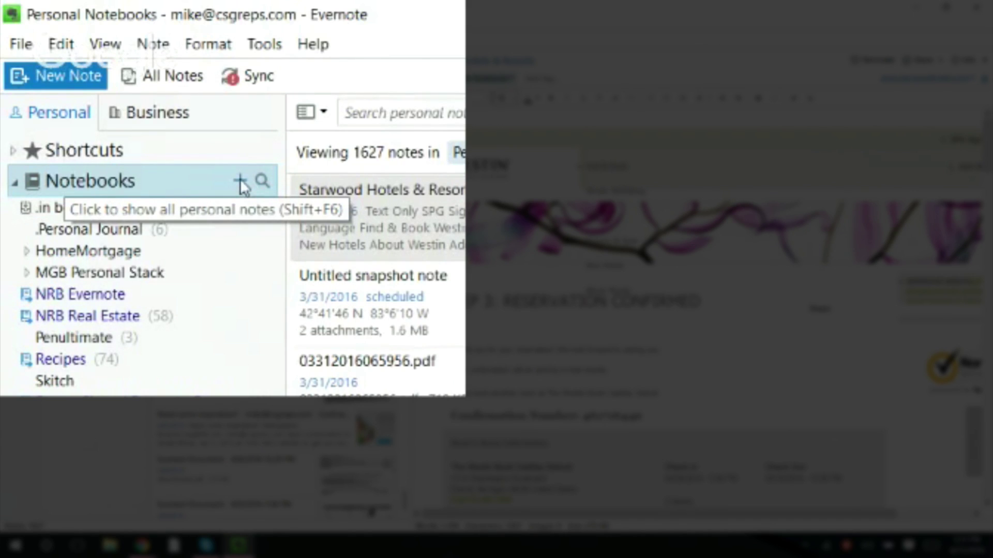
pyautogui.click(264, 180)
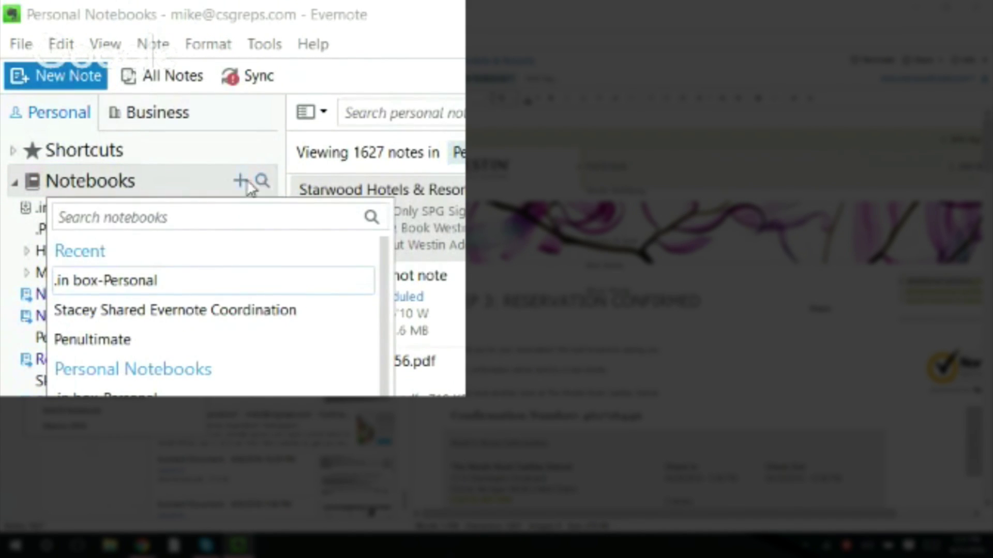
pyautogui.click(211, 178)
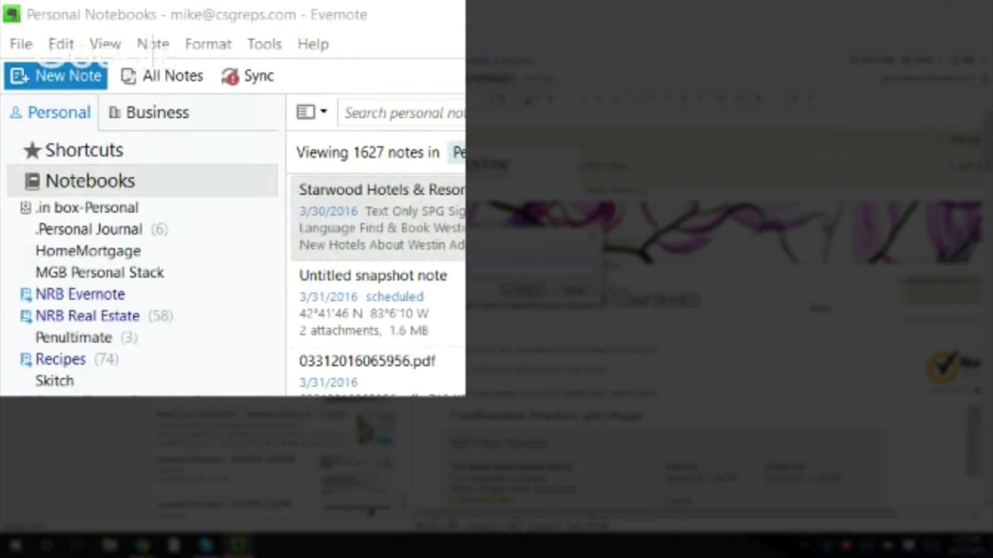
pyautogui.click(13, 182)
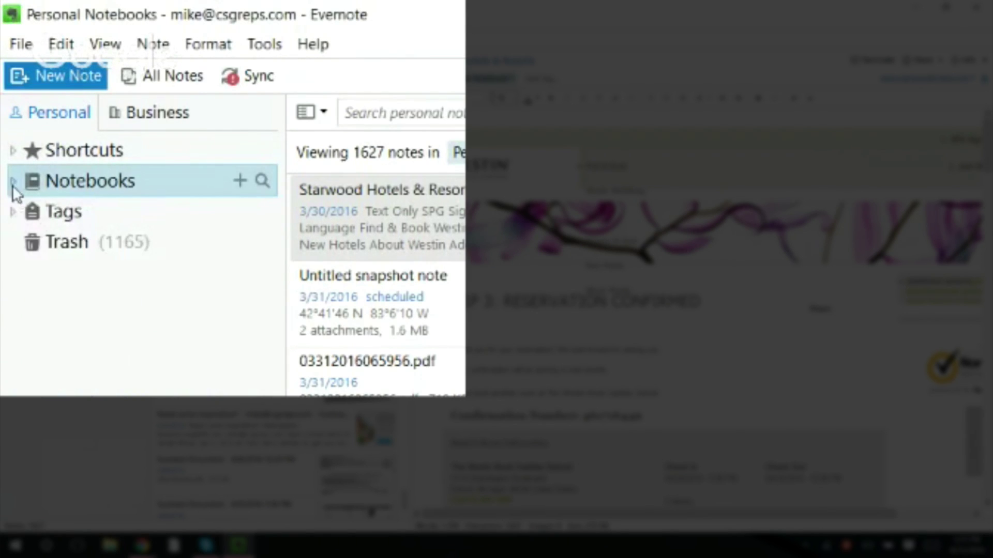
pyautogui.click(187, 113)
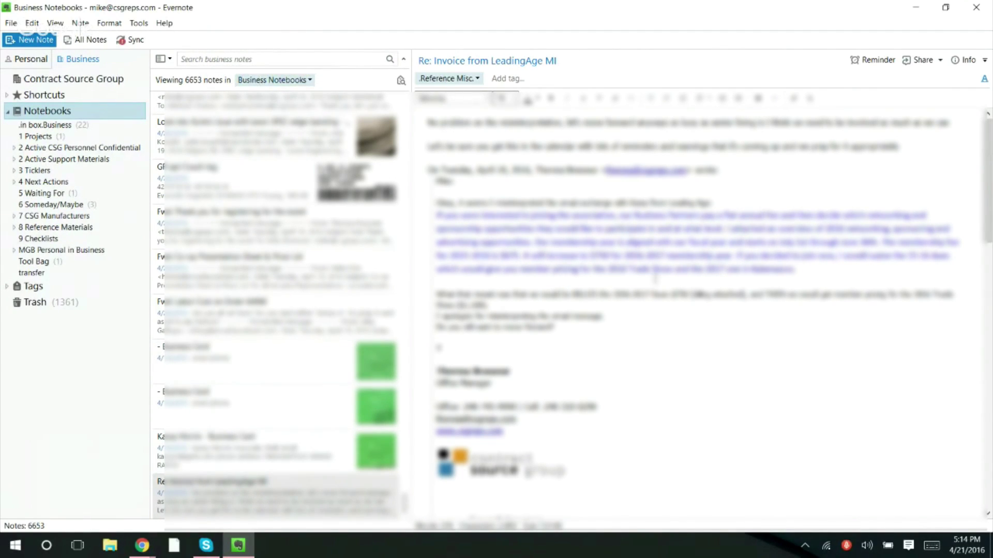
pyautogui.click(239, 59)
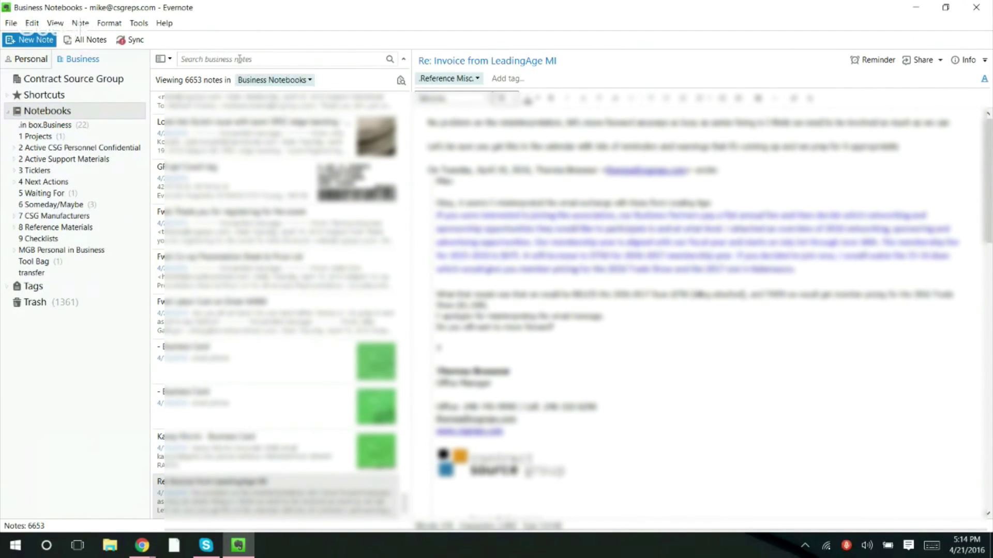
# - Search Business notes for 'harmon' (122 results), then replace it by typing 'sit on it'
pyautogui.write('h')
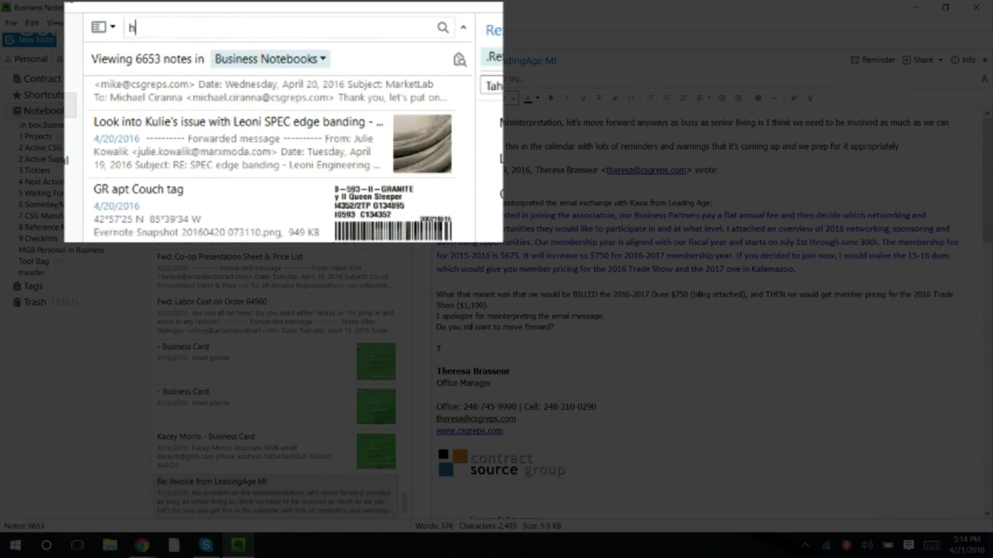
pyautogui.write('arm')
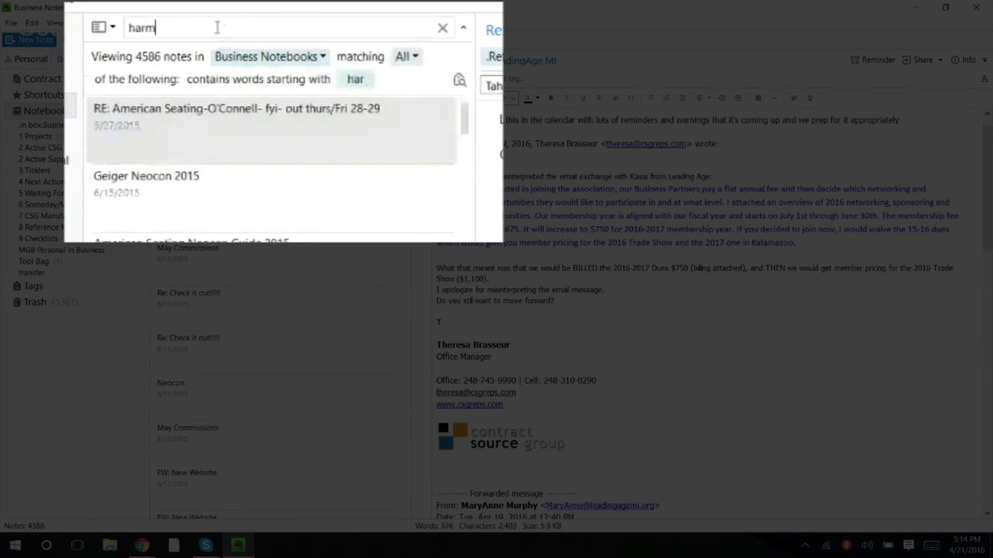
pyautogui.write('on')
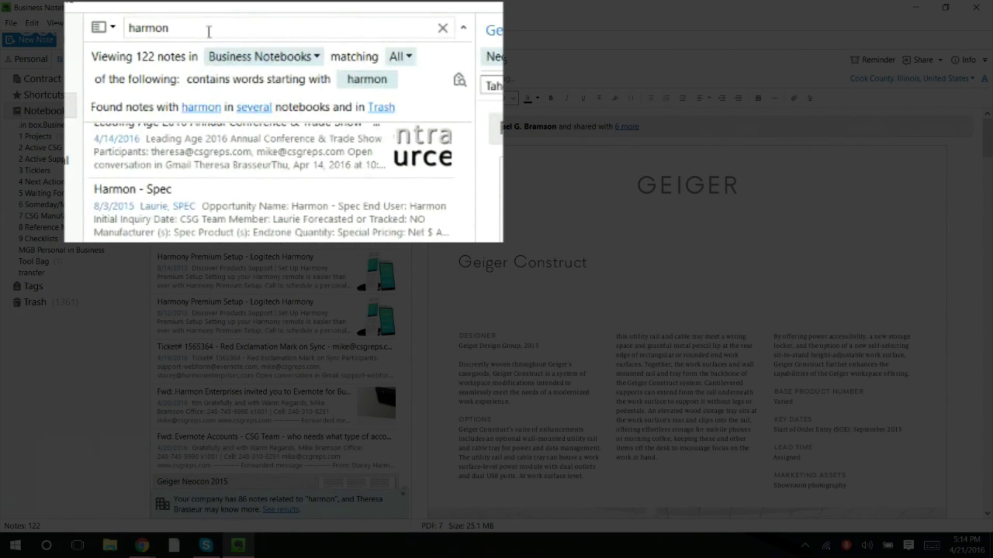
pyautogui.moveTo(188, 28); pyautogui.dragTo(90, 35)
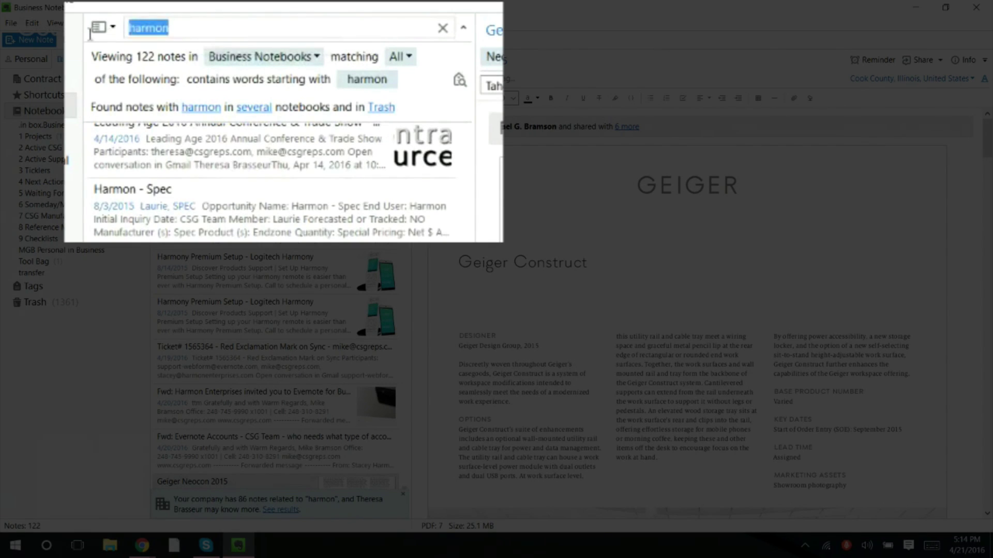
pyautogui.write('sit')
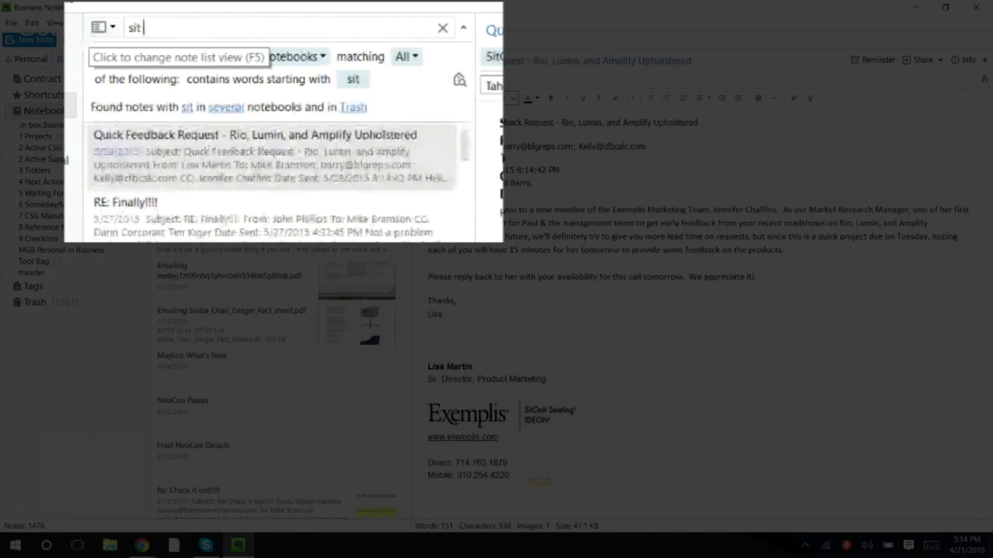
pyautogui.write(' on it')
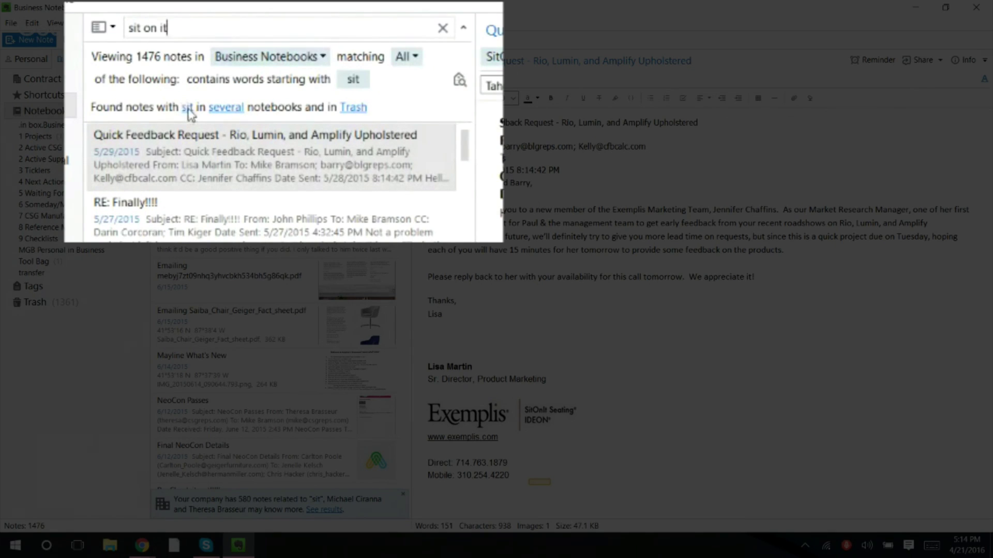
# - Check which notebooks hold the 'sit on it' matches, then close that notebook list
pyautogui.click(230, 110)
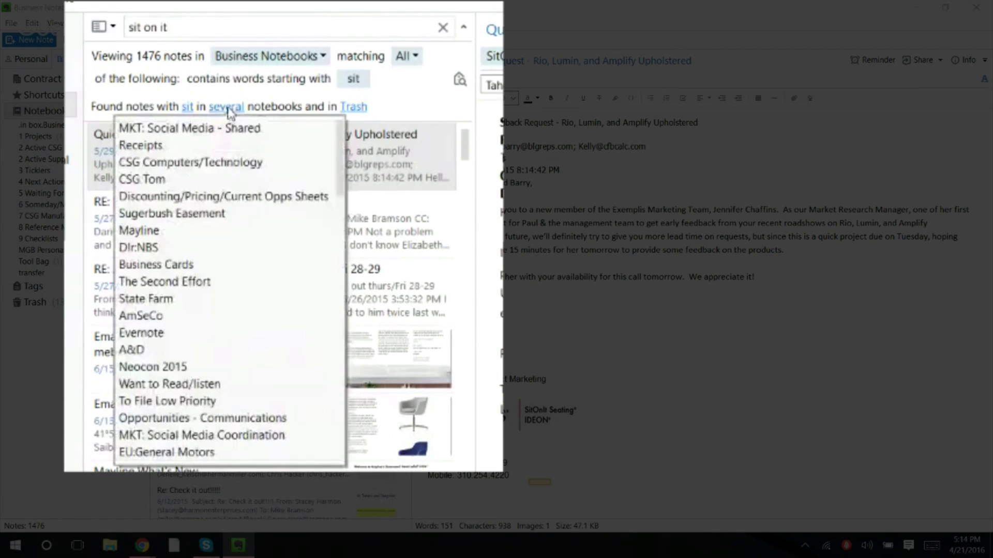
pyautogui.scroll(-5, 204, 317)
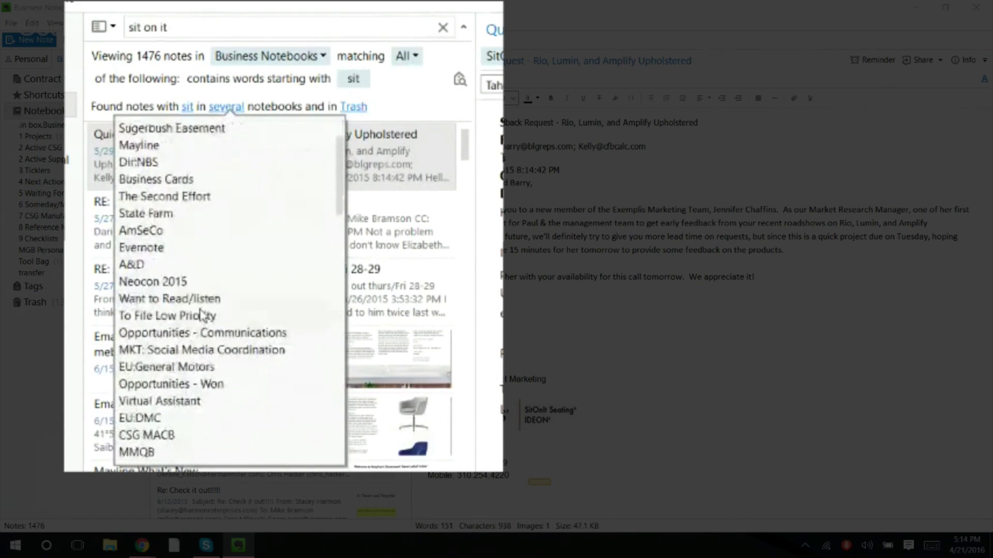
pyautogui.scroll(-5, 198, 312)
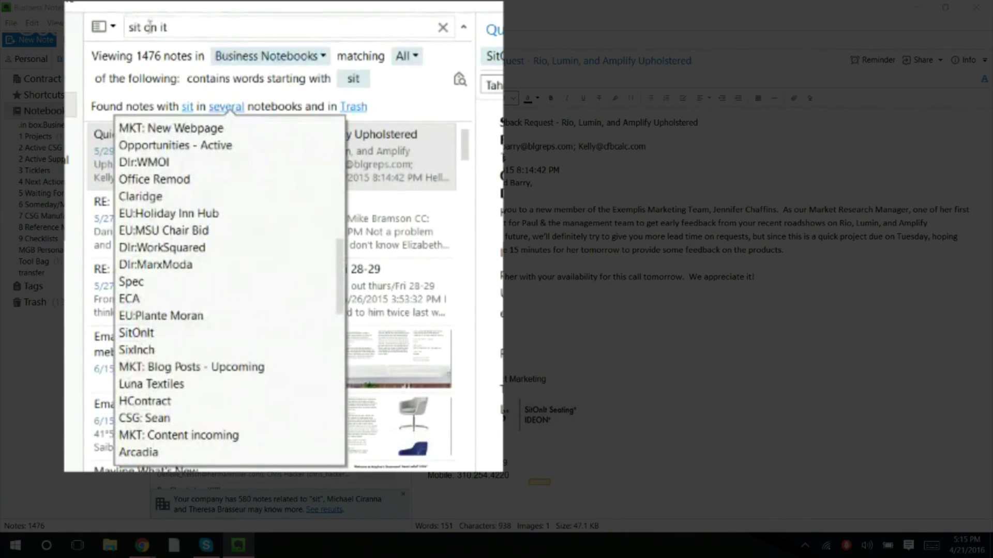
pyautogui.click(175, 27)
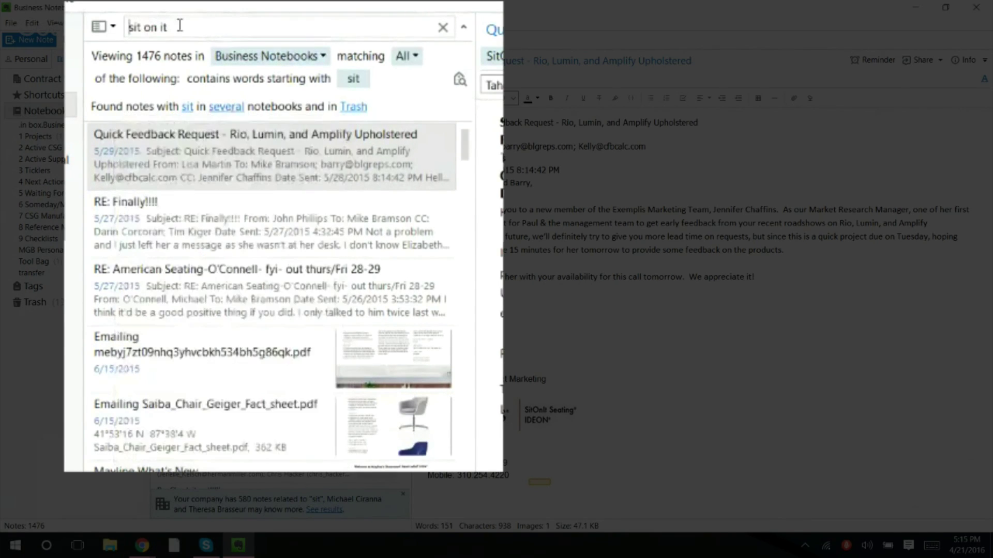
# - Edit the search into 'sitonit', giving 517 matching notes
pyautogui.click(146, 27)
pyautogui.press('BackSpace')
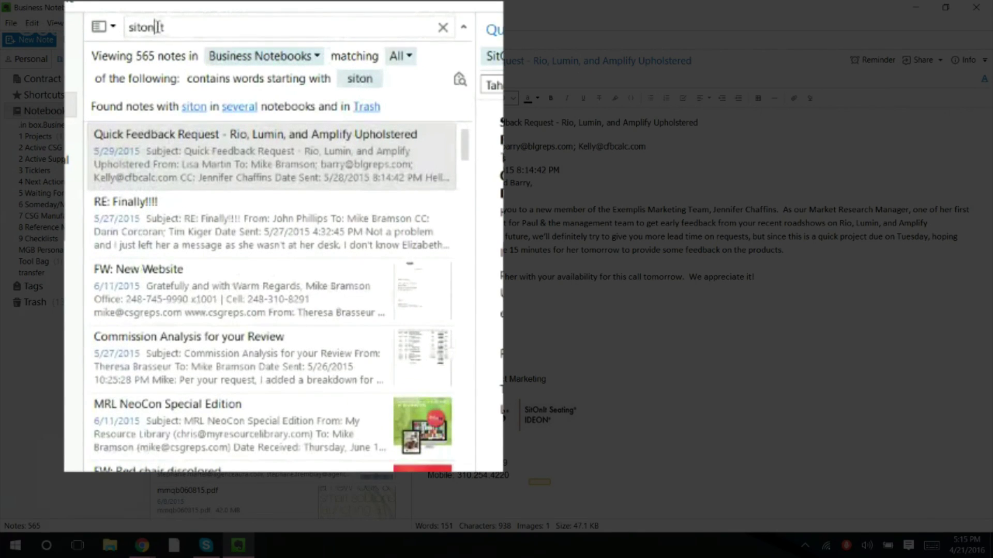
pyautogui.click(158, 27)
pyautogui.press('BackSpace')
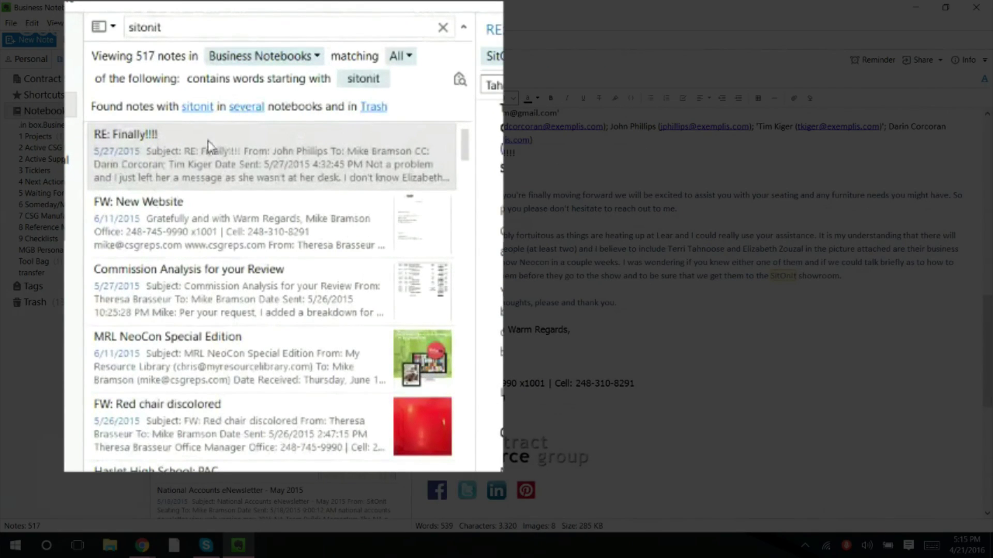
# - Review the notebooks holding the sitonit matches, close the list, and select the query
pyautogui.click(243, 109)
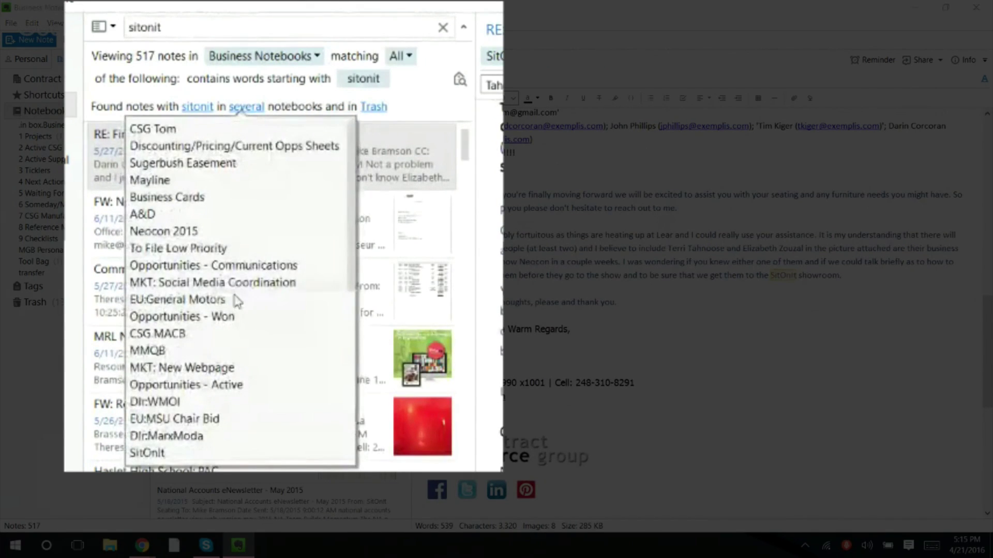
pyautogui.scroll(-1, 237, 307)
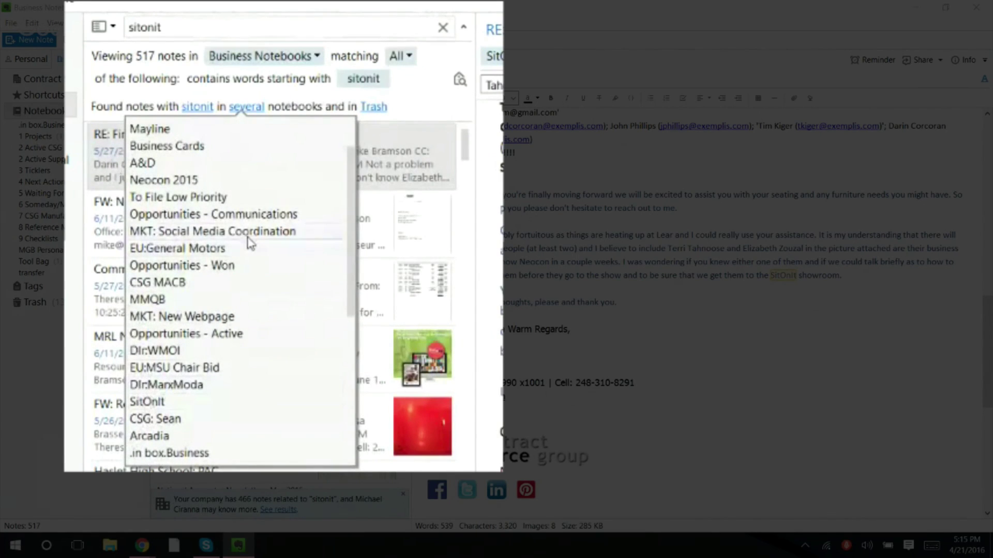
pyautogui.scroll(-2, 259, 253)
pyautogui.scroll(-2, 243, 253)
pyautogui.scroll(-3, 230, 254)
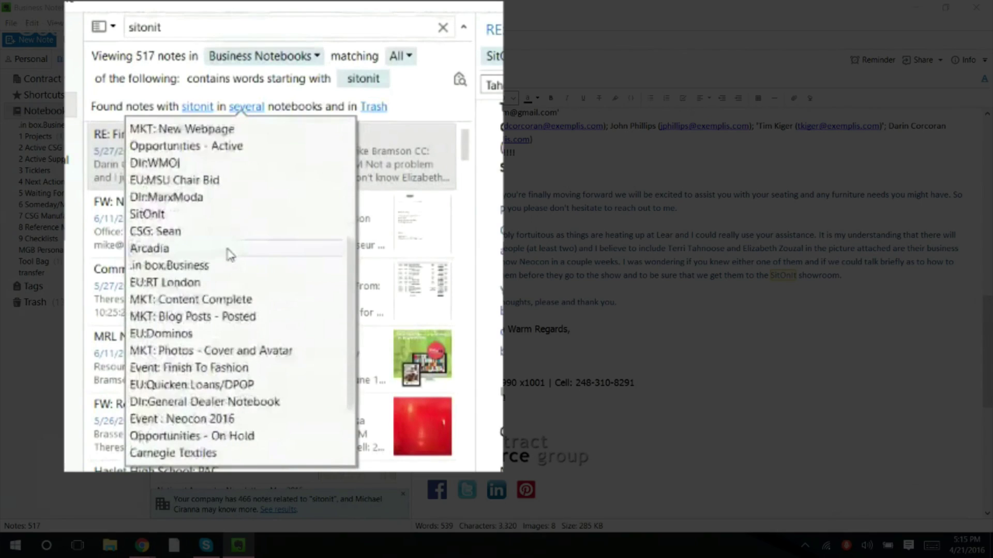
pyautogui.scroll(6, 216, 252)
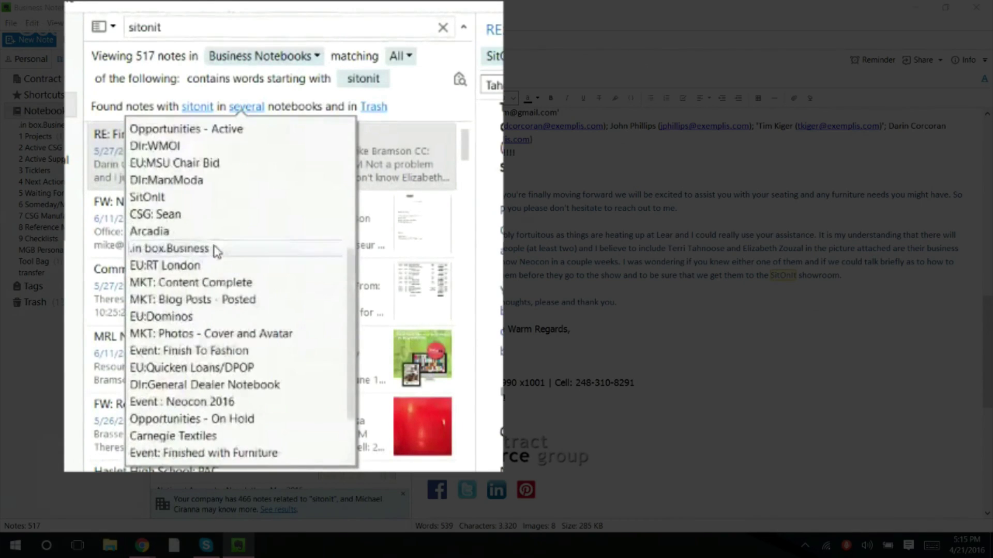
pyautogui.scroll(2, 196, 248)
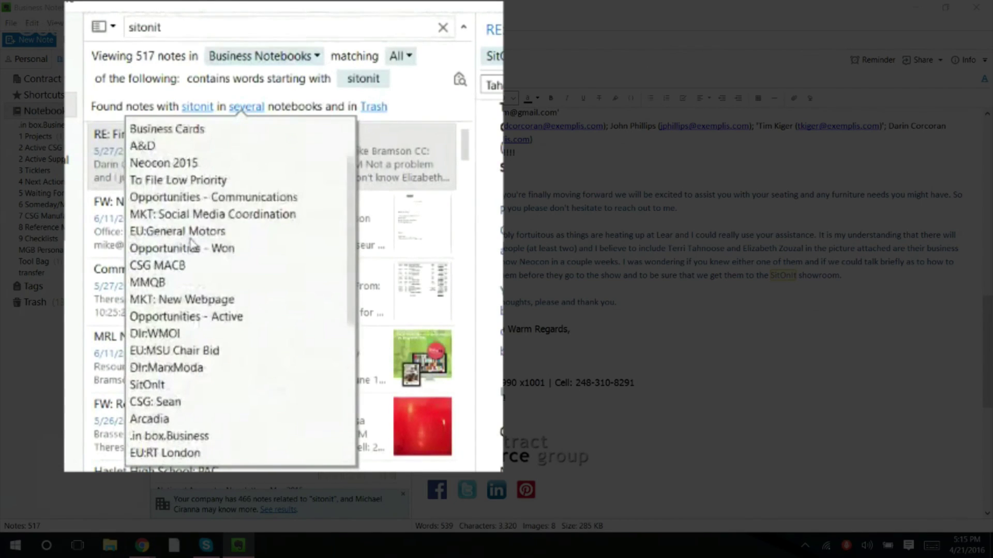
pyautogui.click(196, 107)
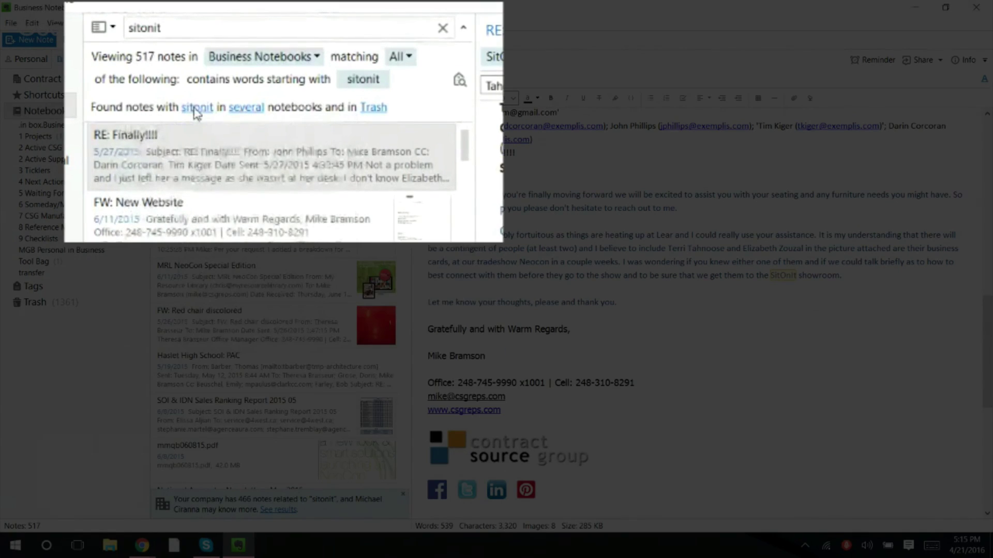
pyautogui.click(196, 109)
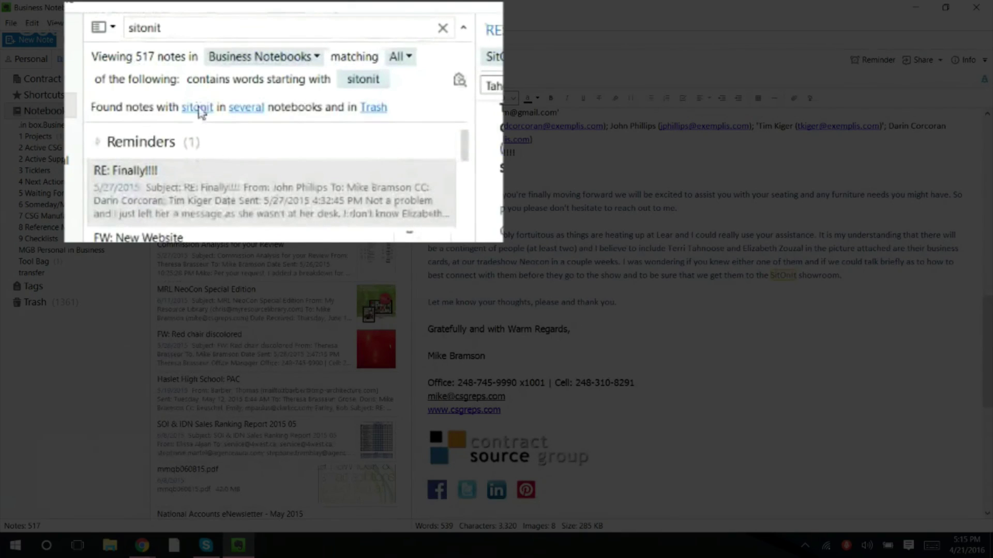
pyautogui.moveTo(166, 27); pyautogui.dragTo(76, 41)
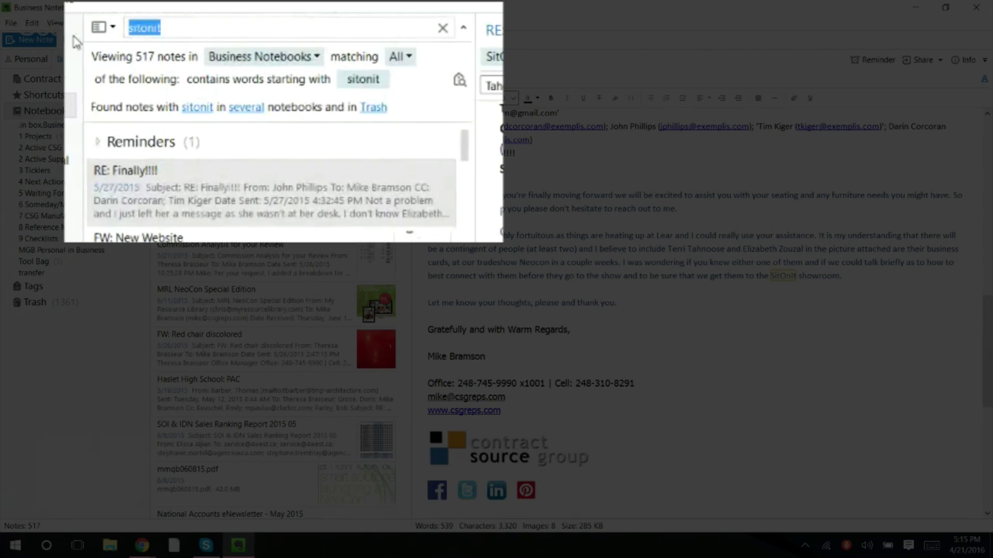
# - Search for 'sixinch' (50 results), then replace the query with a contact's first name (89 notes)
pyautogui.write('si')
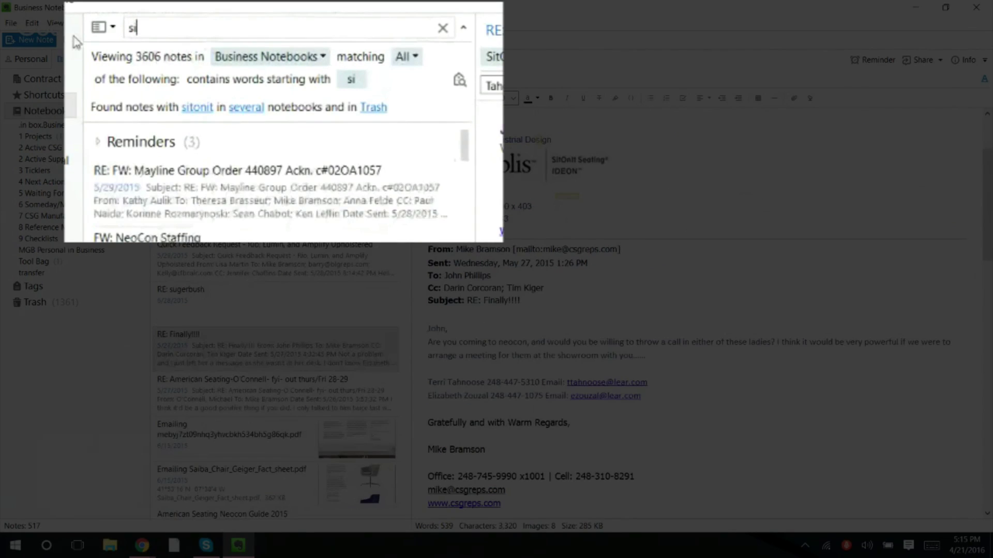
pyautogui.write('xinch')
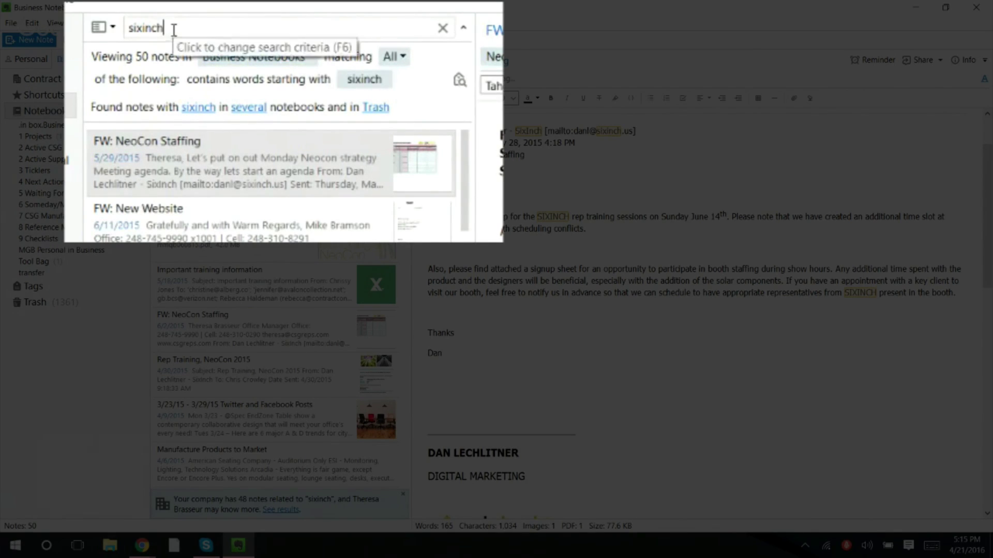
pyautogui.moveTo(165, 28); pyautogui.dragTo(135, 29)
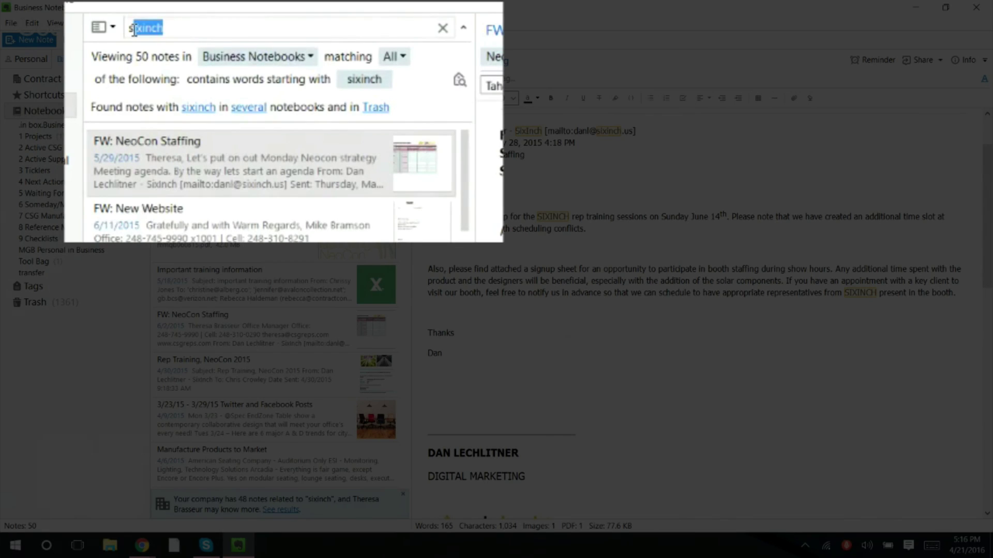
pyautogui.click(166, 29)
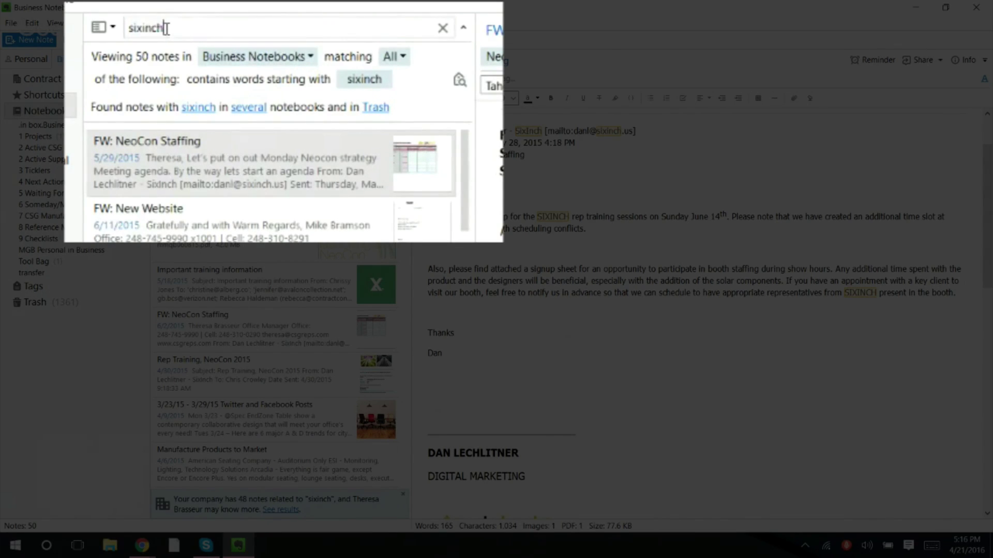
pyautogui.moveTo(166, 29); pyautogui.dragTo(126, 30)
pyautogui.write('stacey')
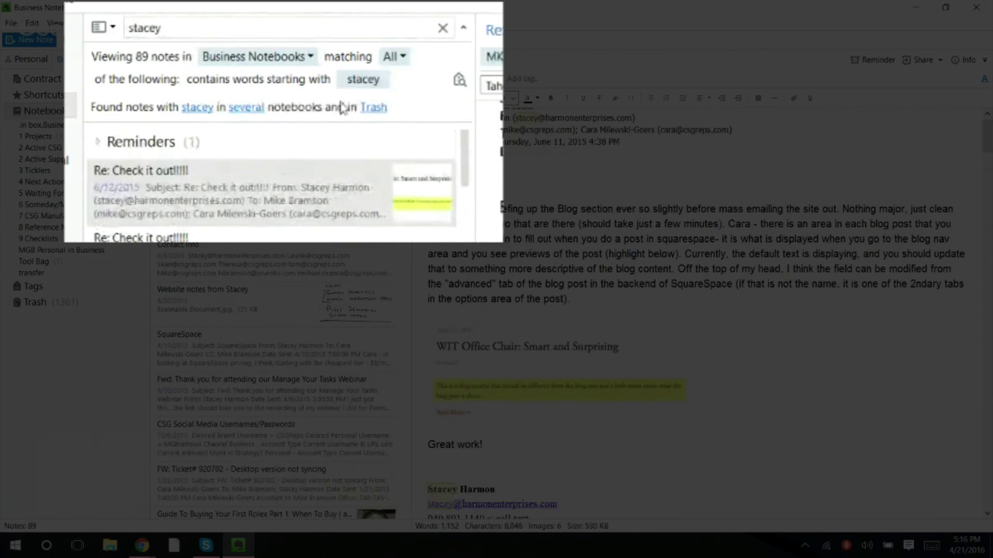
# - Turn the search into an exact-phrase query on the contact's full name in quotation marks
pyautogui.click(308, 59)
pyautogui.click(310, 63)
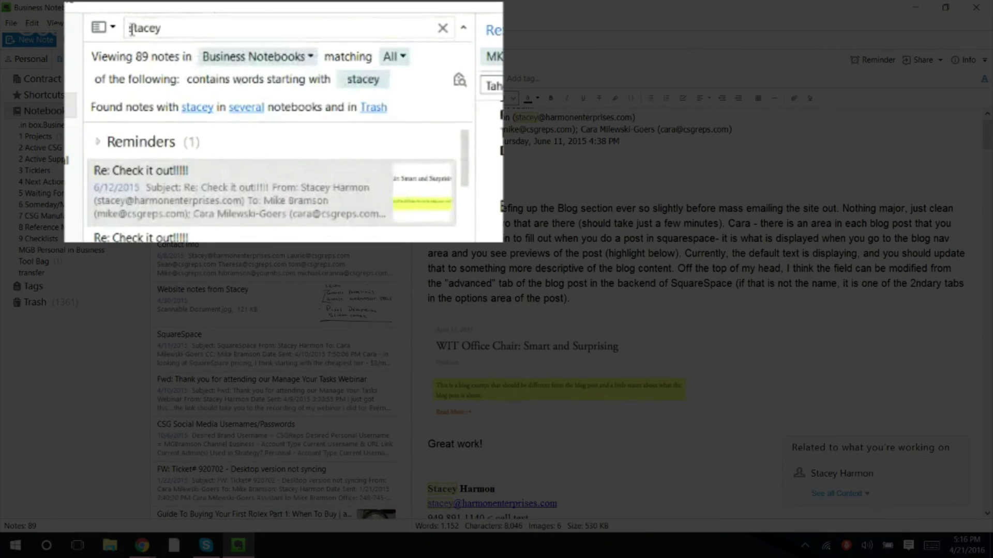
pyautogui.write('"')
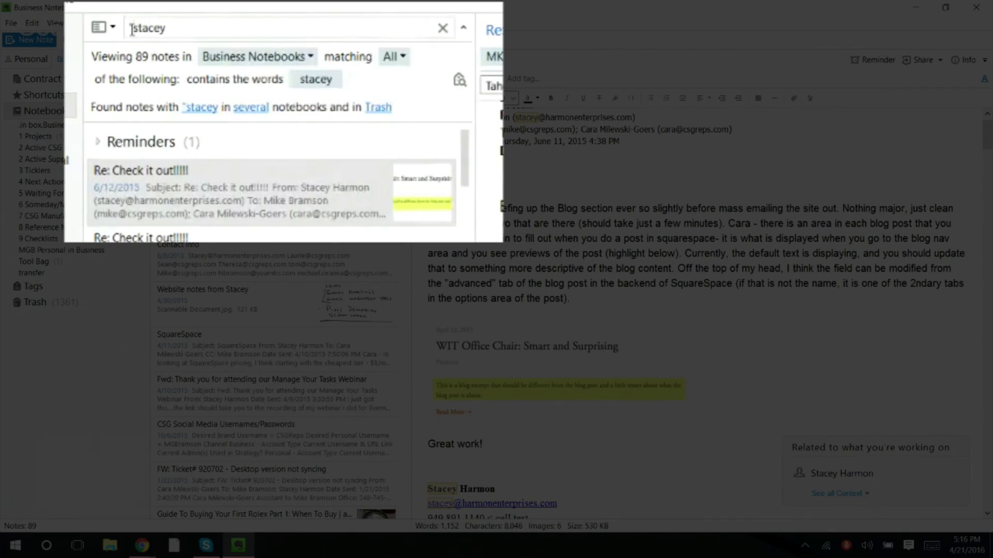
pyautogui.press('Right')
pyautogui.press('Right')
pyautogui.press('Right')
pyautogui.press('Right')
pyautogui.press('Right')
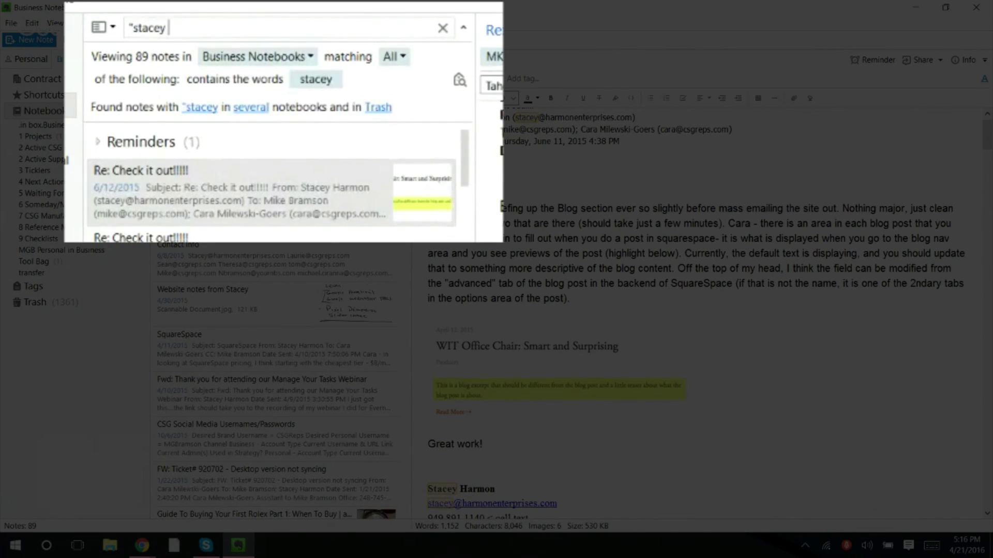
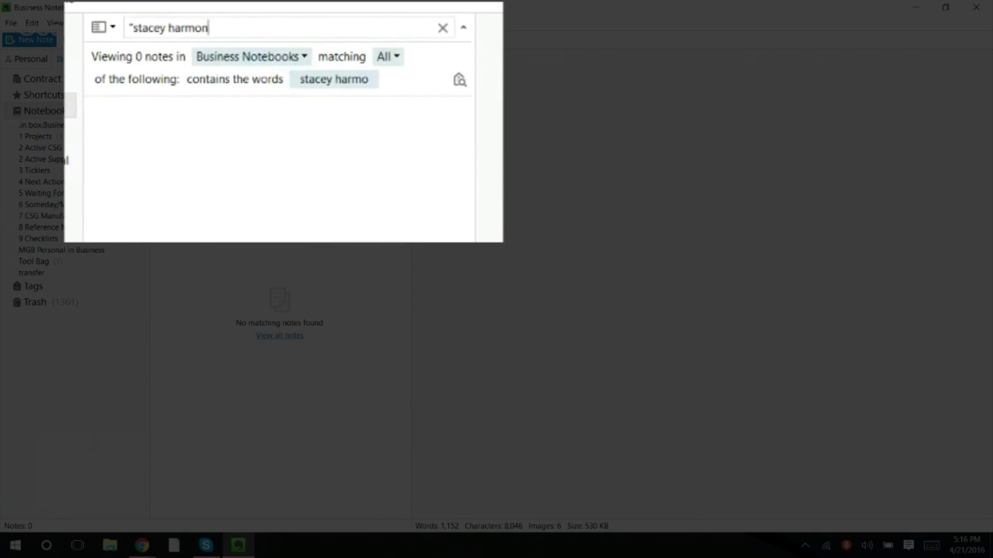
pyautogui.write('"')
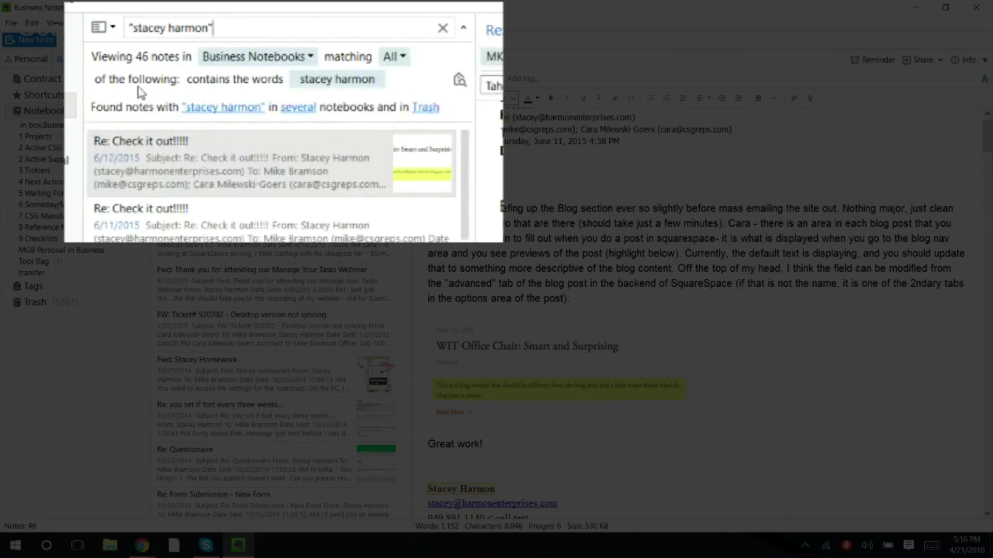
# - Review which notebooks hold the 46 phrase matches, then select the whole query
pyautogui.click(299, 109)
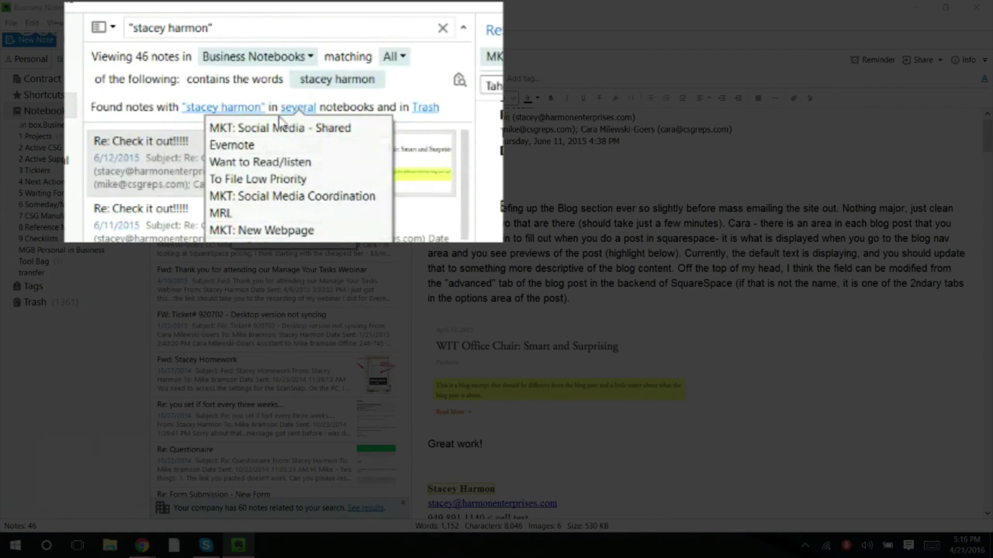
pyautogui.click(217, 24)
pyautogui.hotkey('ctrl', 'a')
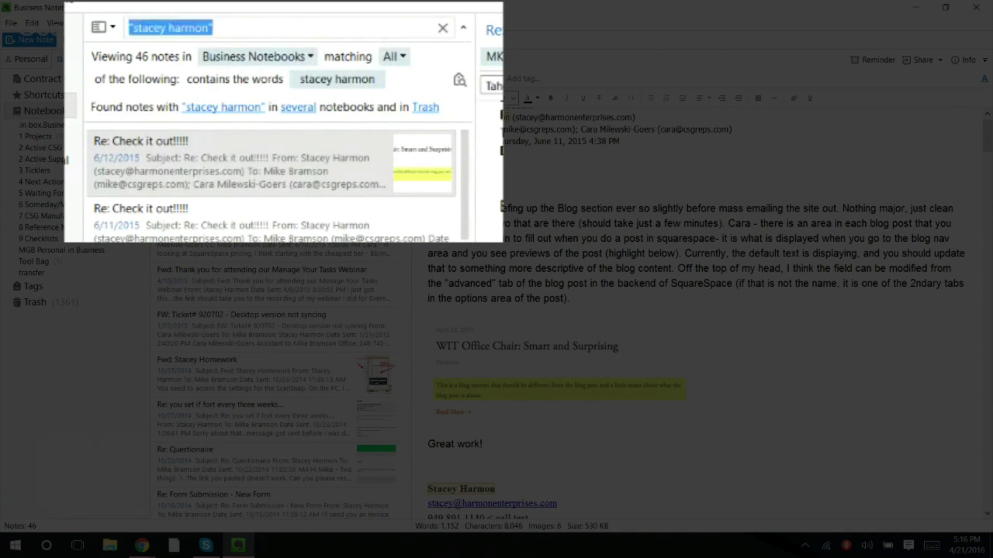
# - Search Business notebooks for 'evernote' and check which notebooks contain matches
pyautogui.write('everno')
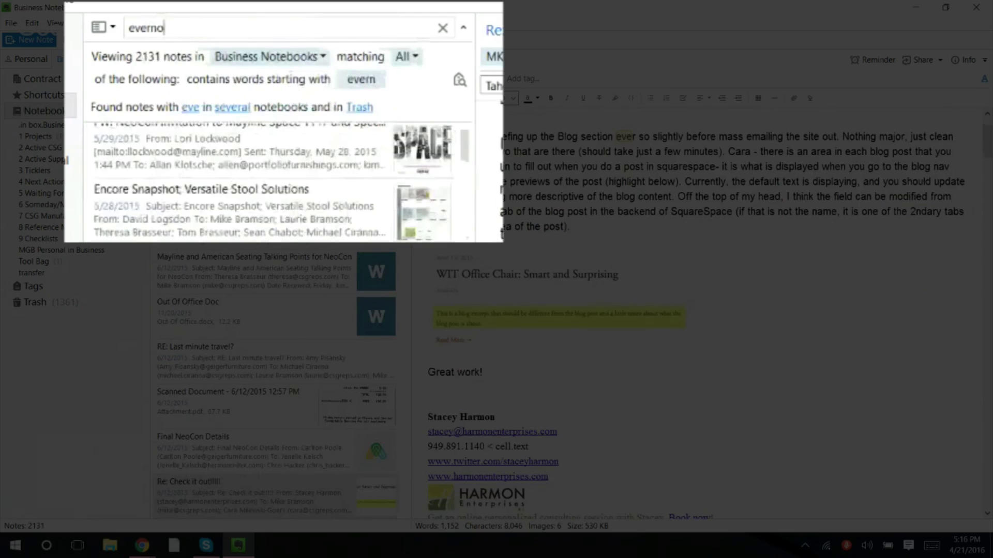
pyautogui.write('te')
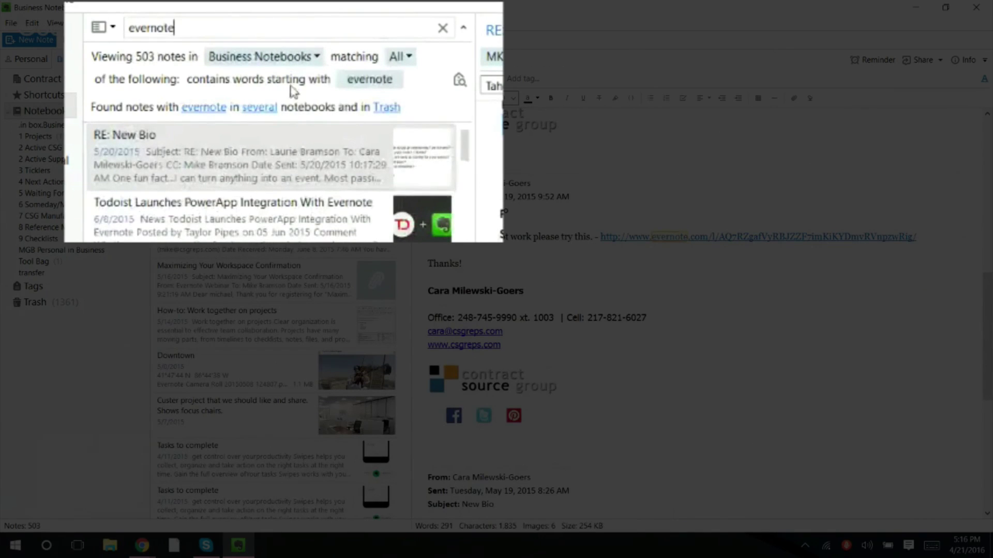
pyautogui.click(259, 107)
pyautogui.scroll(-1, 245, 162)
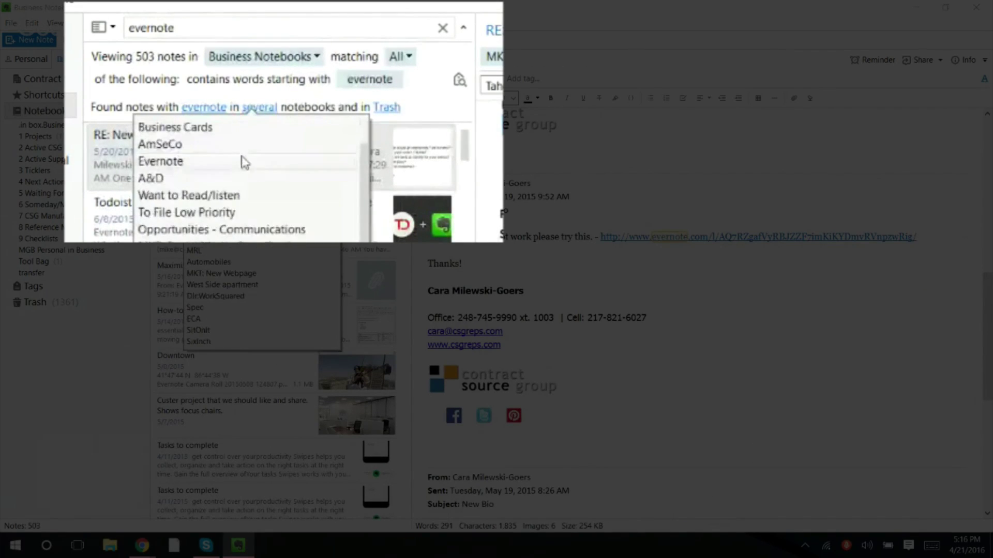
pyautogui.scroll(1, 245, 163)
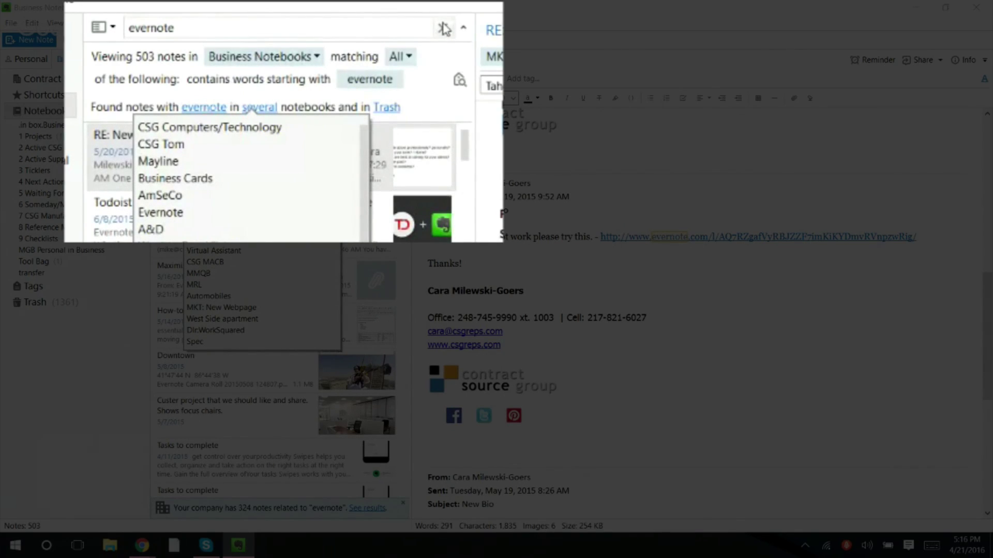
pyautogui.click(390, 109)
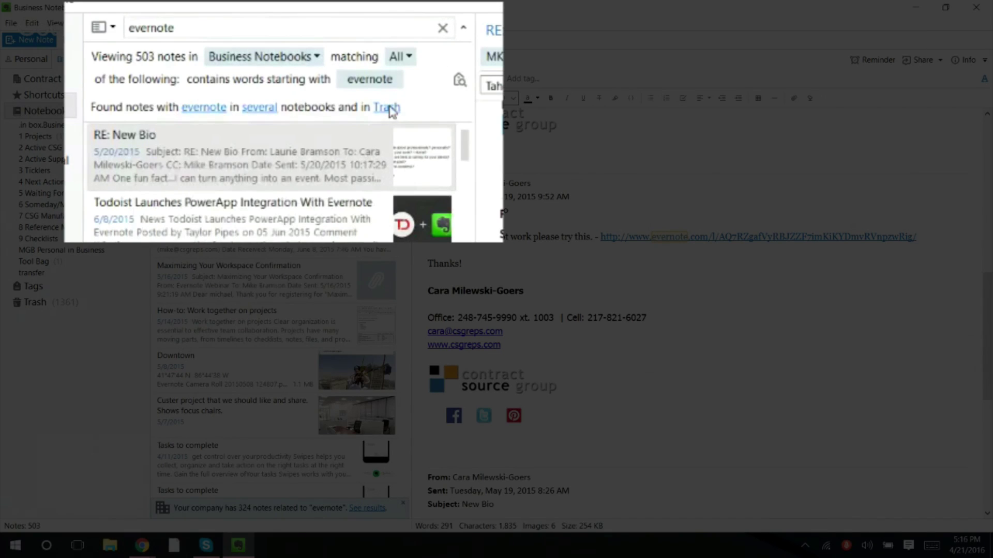
# - Restrict the 'evernote' results to the Trash notebook and browse the 221 notes
pyautogui.click(390, 110)
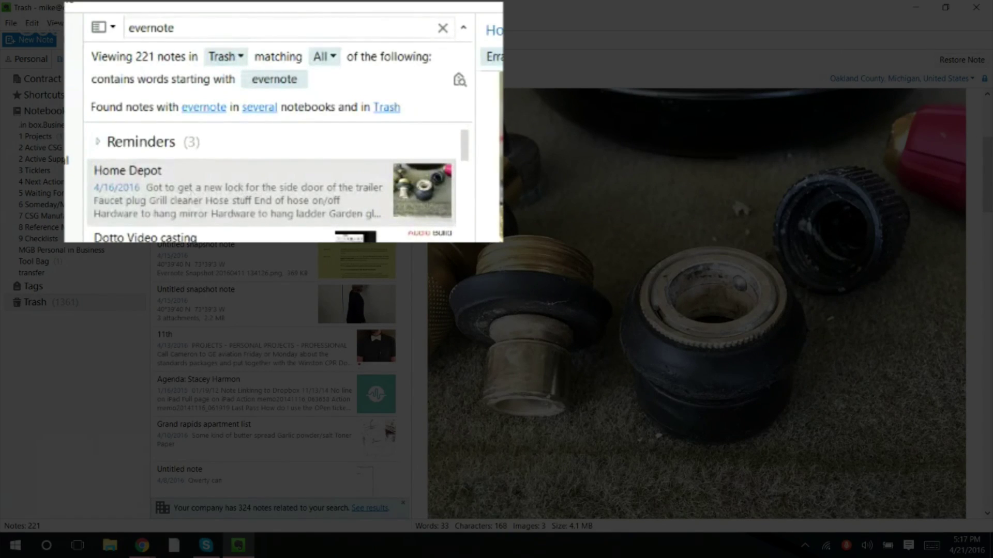
pyautogui.scroll(-2, 693, 241)
pyautogui.scroll(-10, 693, 241)
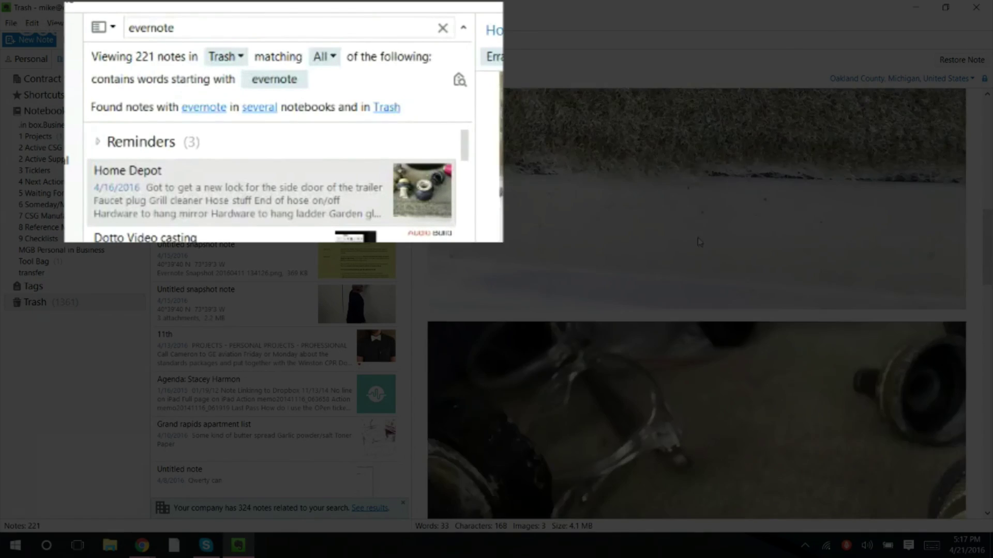
pyautogui.scroll(-6, 698, 236)
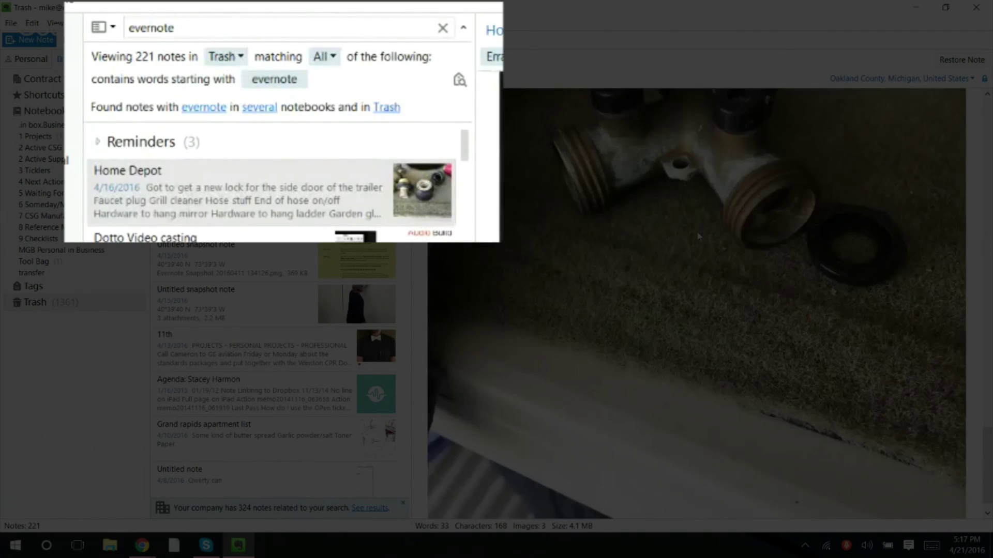
pyautogui.scroll(-4, 698, 236)
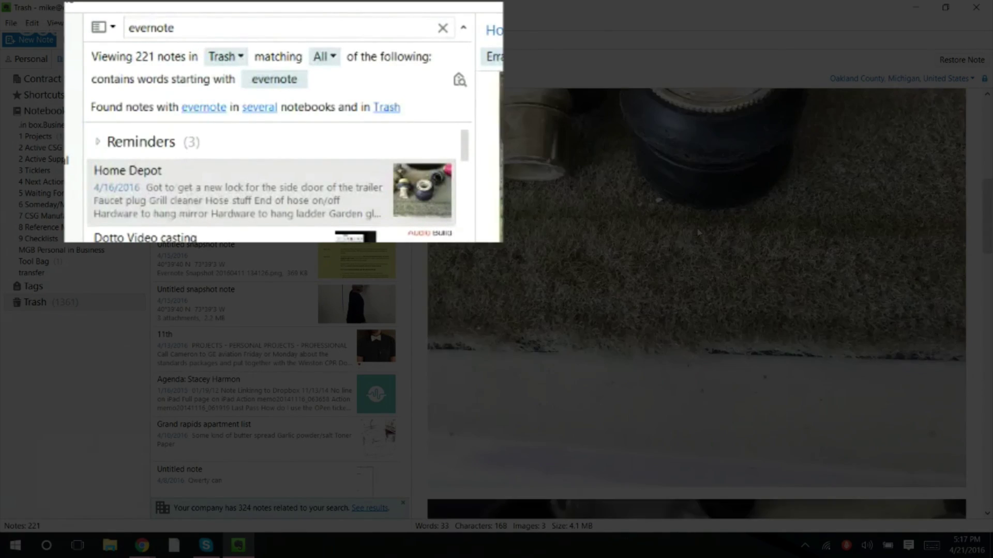
pyautogui.scroll(9, 698, 232)
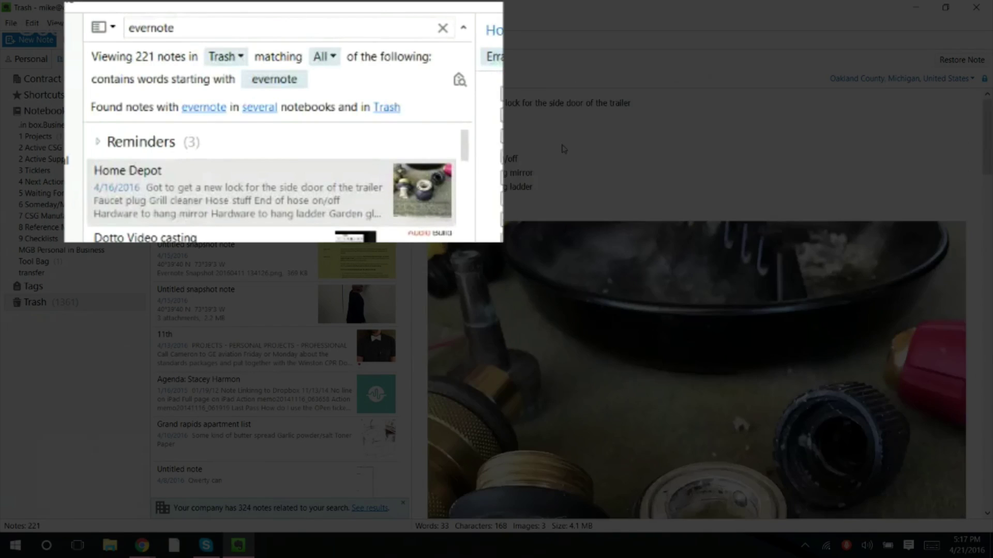
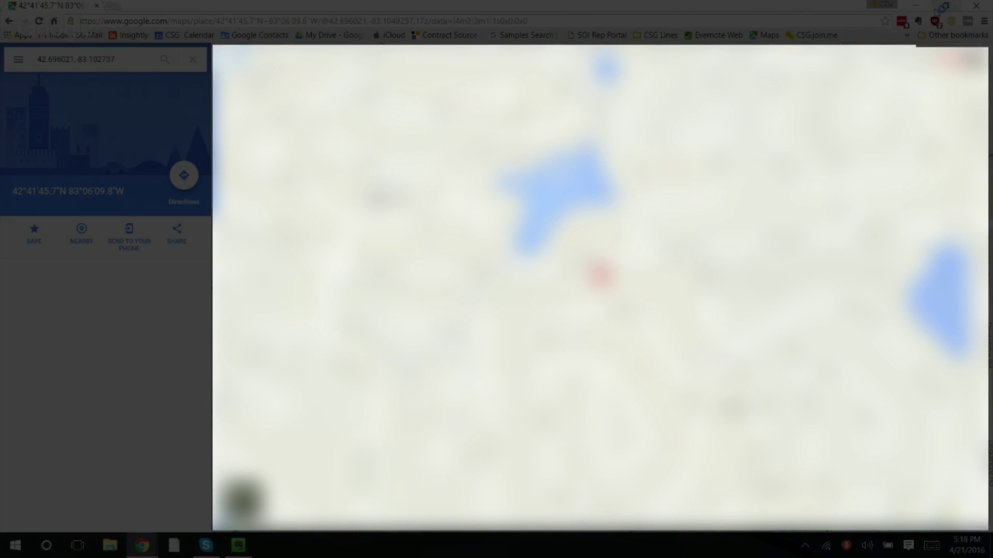
# - Close the Google Maps browser window to return to Evernote's Trash results
pyautogui.click(974, 10)
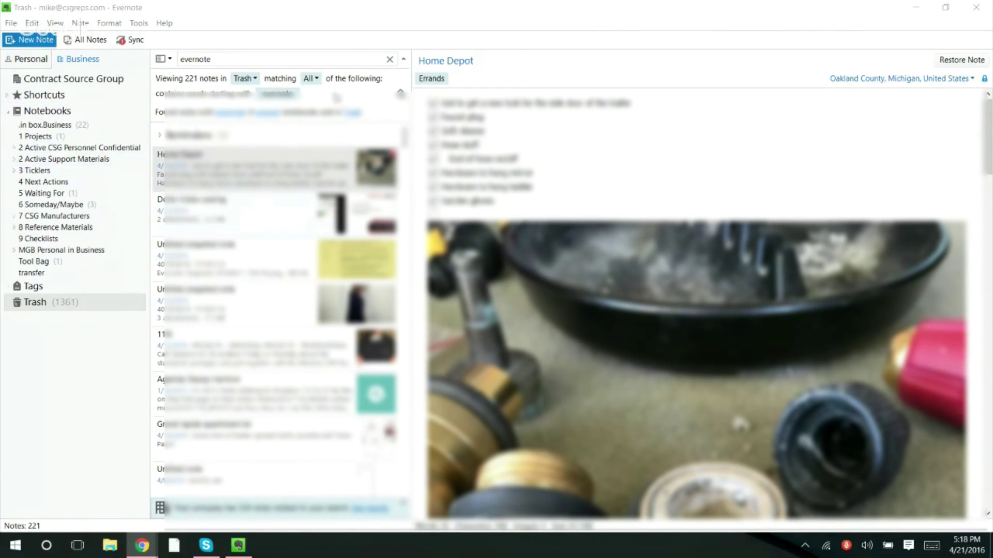
# - Clear the Trash search and open 4. NA Next Actions inside the 4 Next Actions stack
pyautogui.click(390, 59)
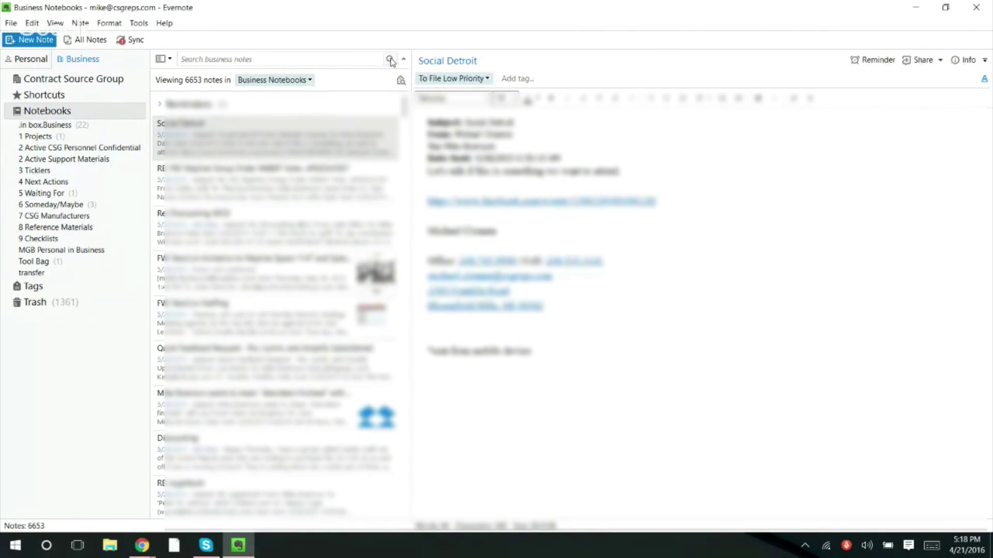
pyautogui.click(16, 182)
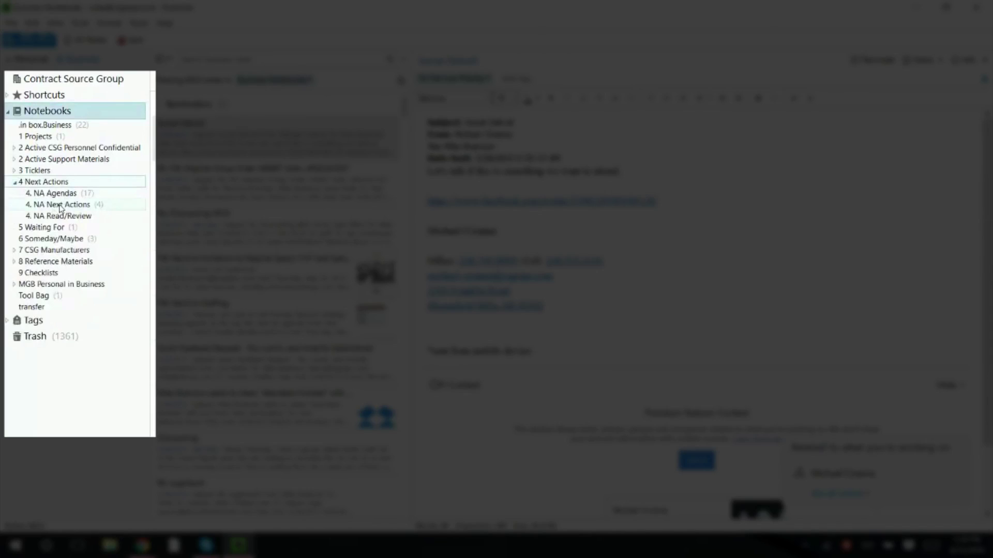
pyautogui.click(60, 205)
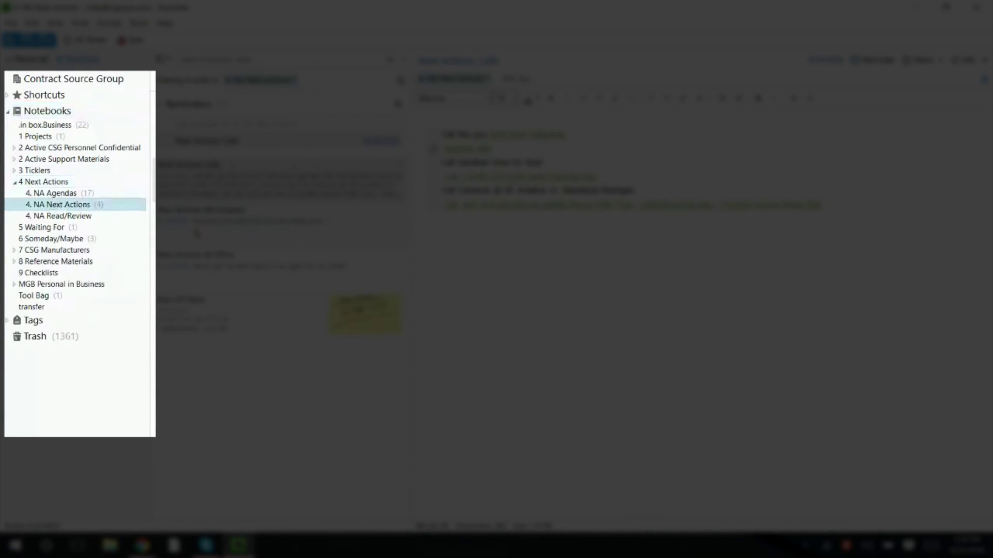
# - Select the Next Actions: Calls note, then bring up the 4. NA Next Actions notebook's context menu
pyautogui.click(198, 179)
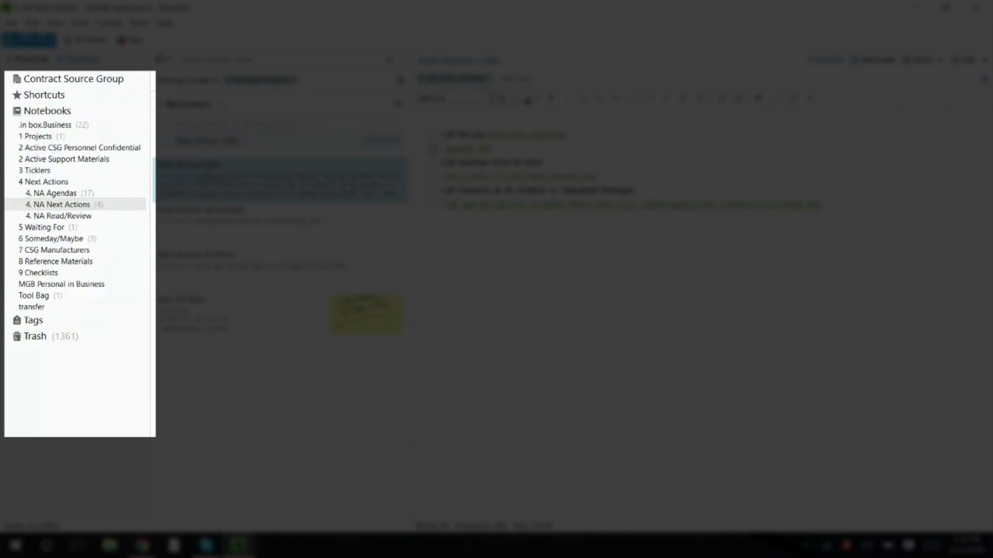
pyautogui.rightClick(212, 170)
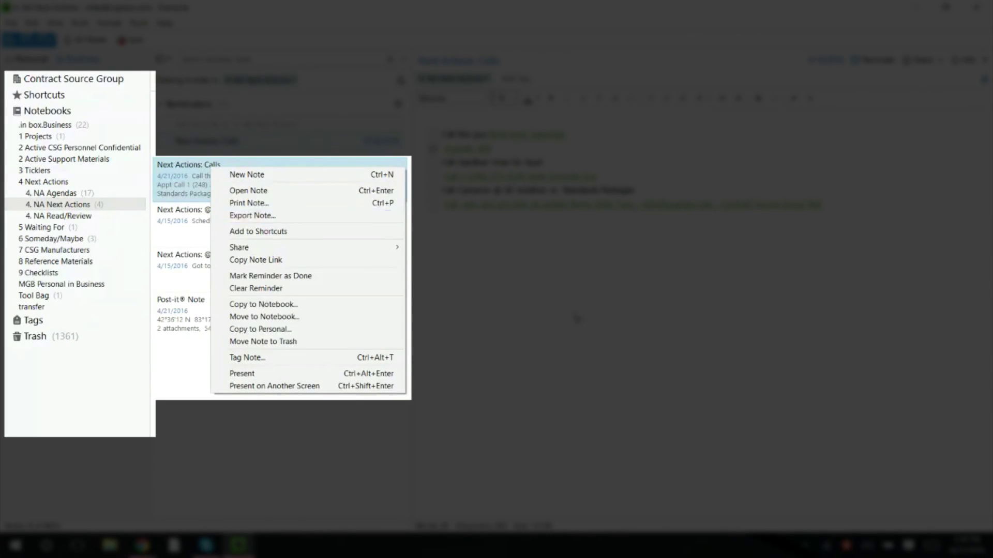
pyautogui.click(561, 379)
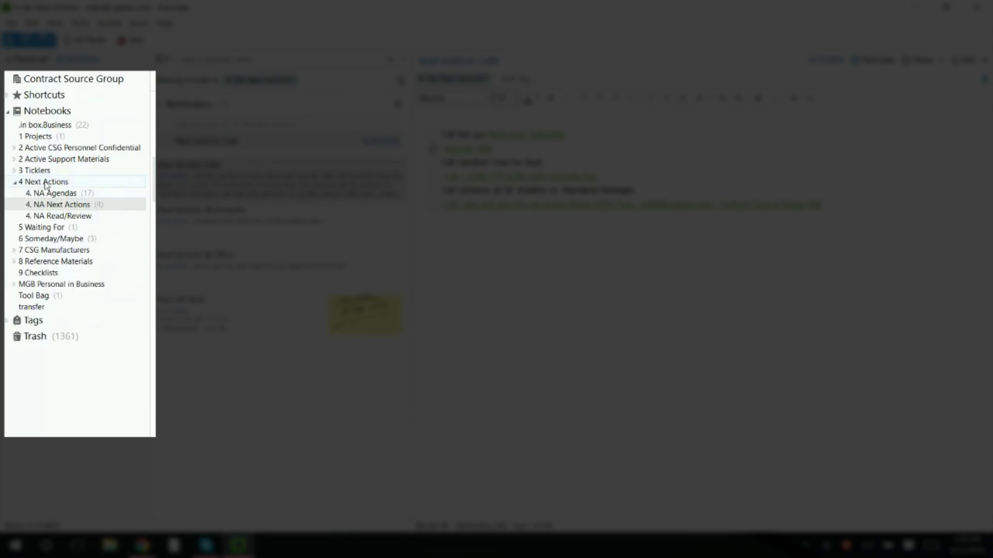
pyautogui.rightClick(52, 208)
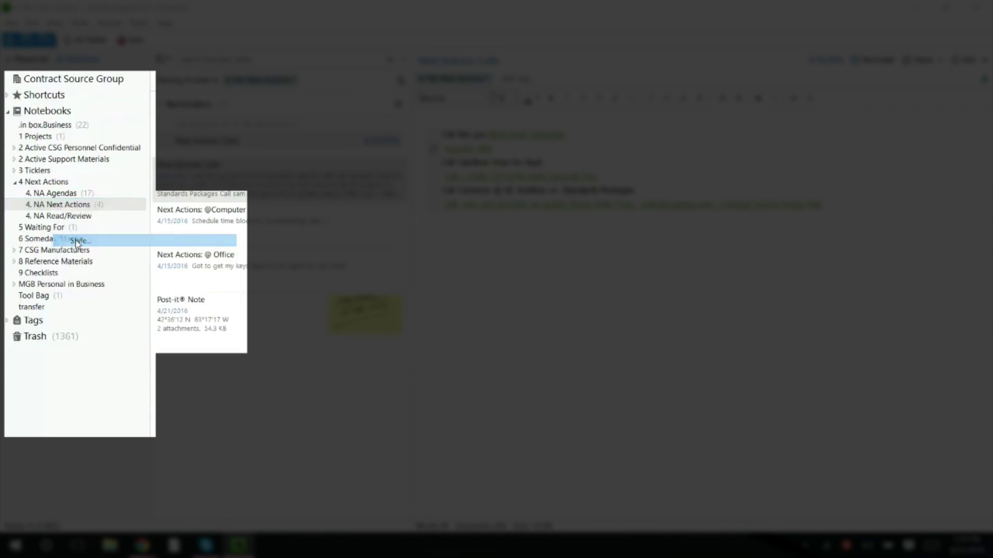
# - Give the 4. NA Next Actions notebook a red name colour in its Style dialog
pyautogui.click(78, 241)
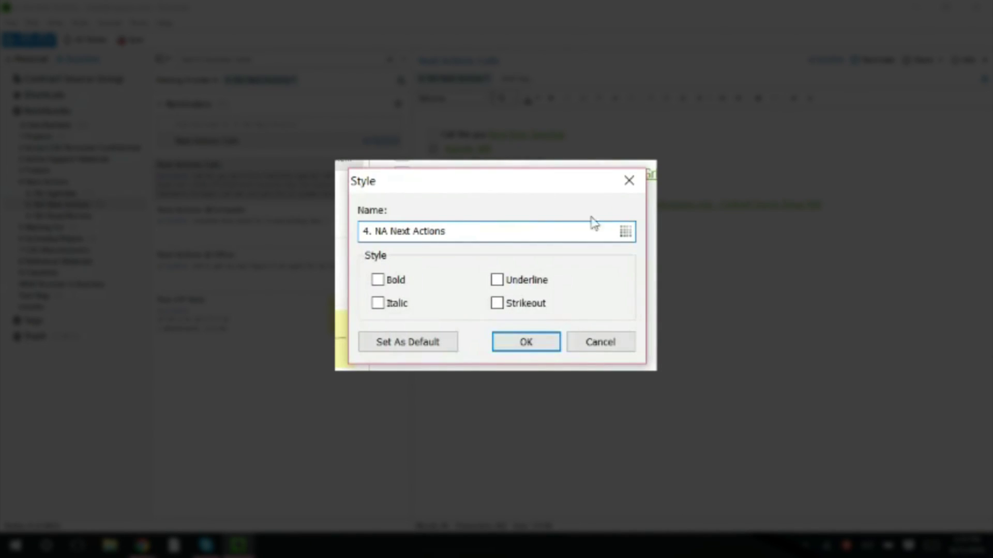
pyautogui.click(626, 235)
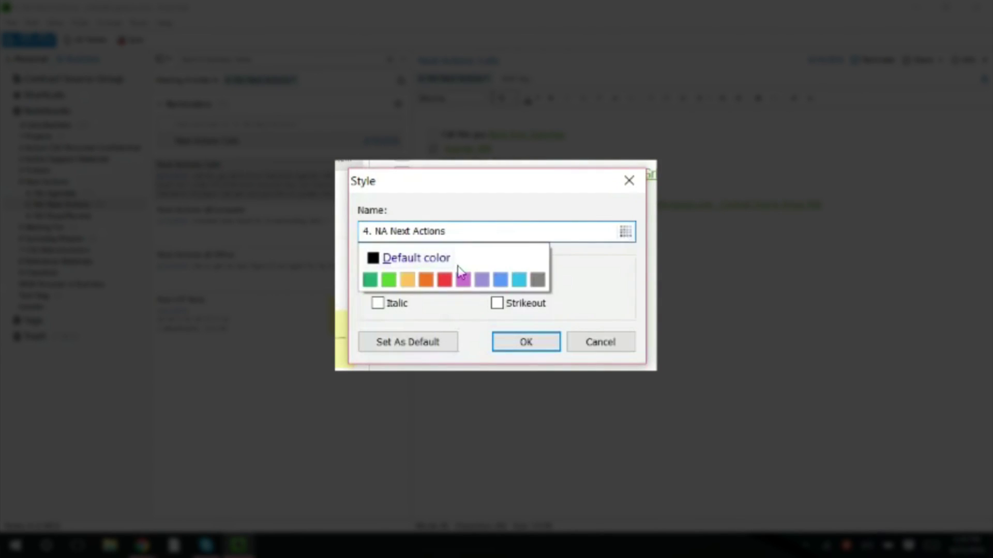
pyautogui.click(447, 280)
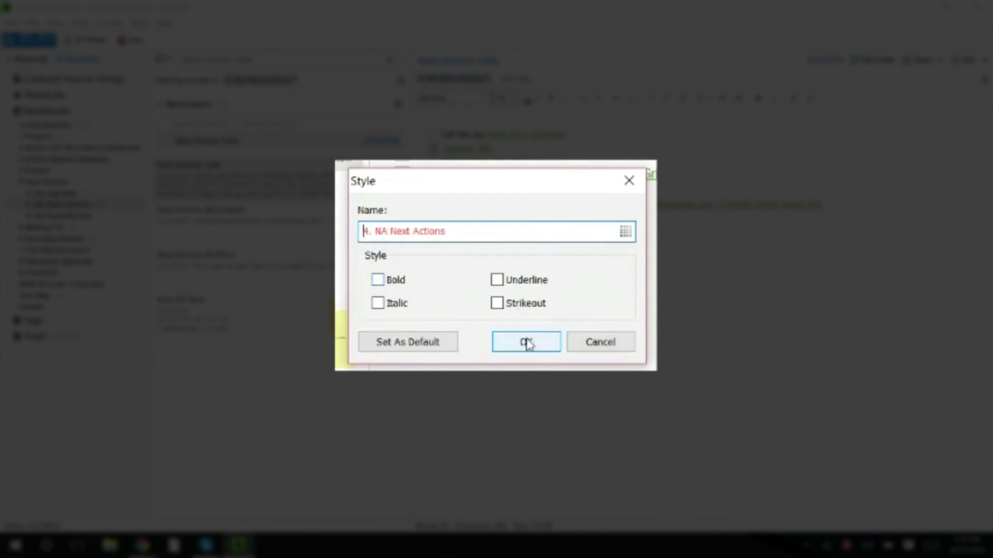
pyautogui.click(525, 343)
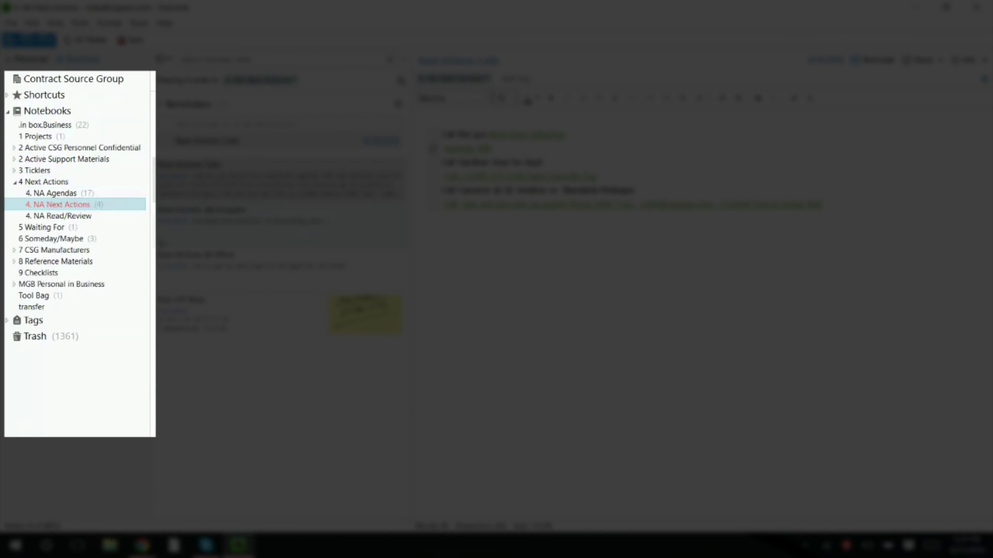
pyautogui.rightClick(196, 167)
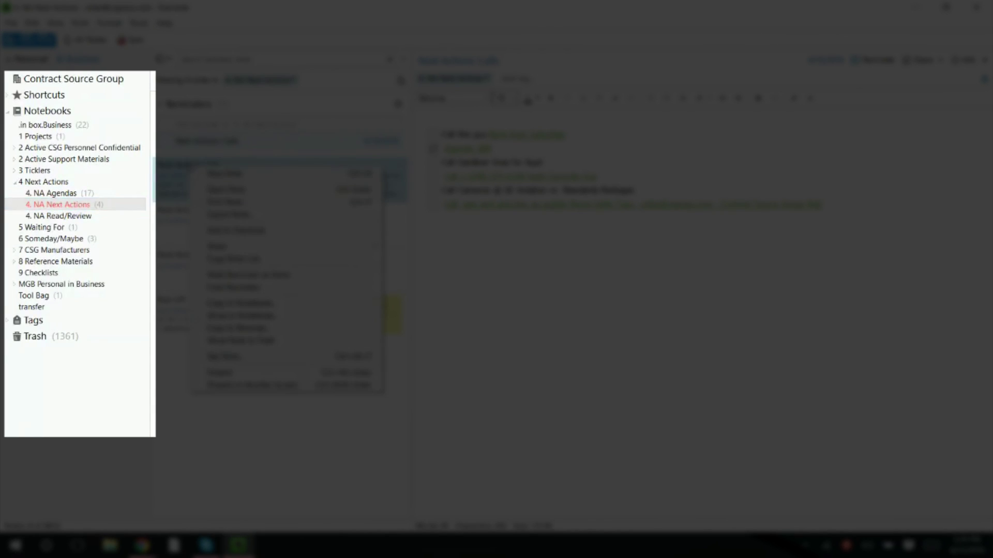
pyautogui.click(165, 529)
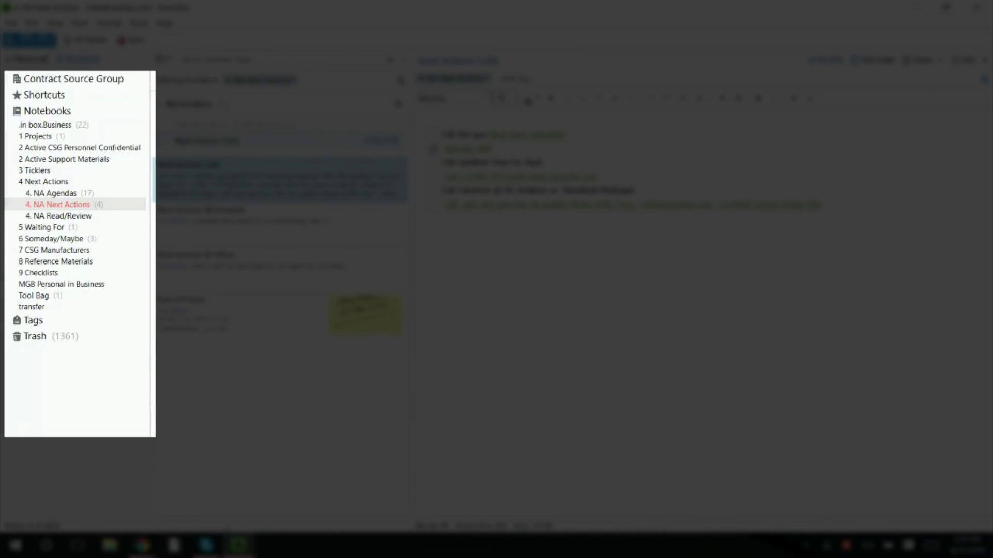
pyautogui.moveTo(230, 540)
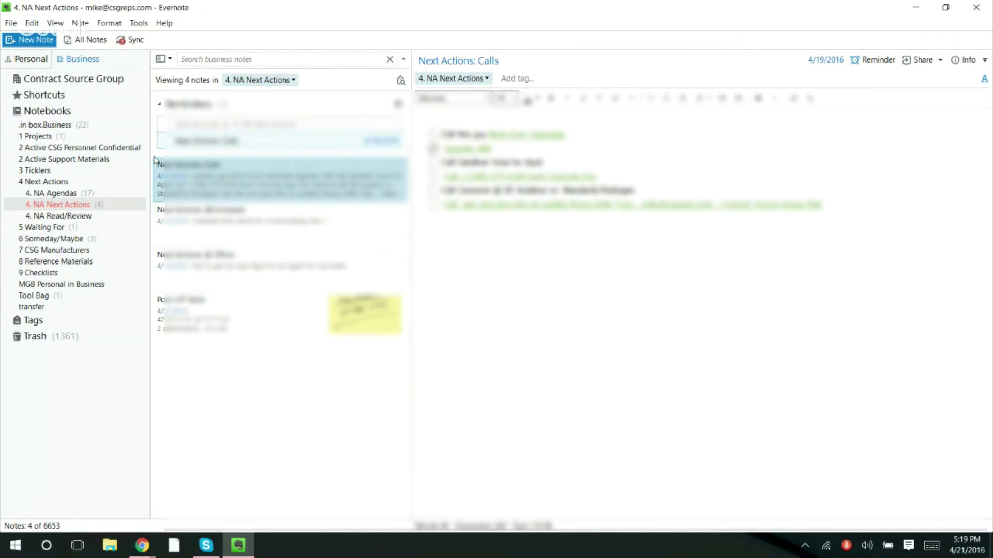
# - Browse all notes across Business Notebooks, open one, then switch to the browser
pyautogui.click(54, 112)
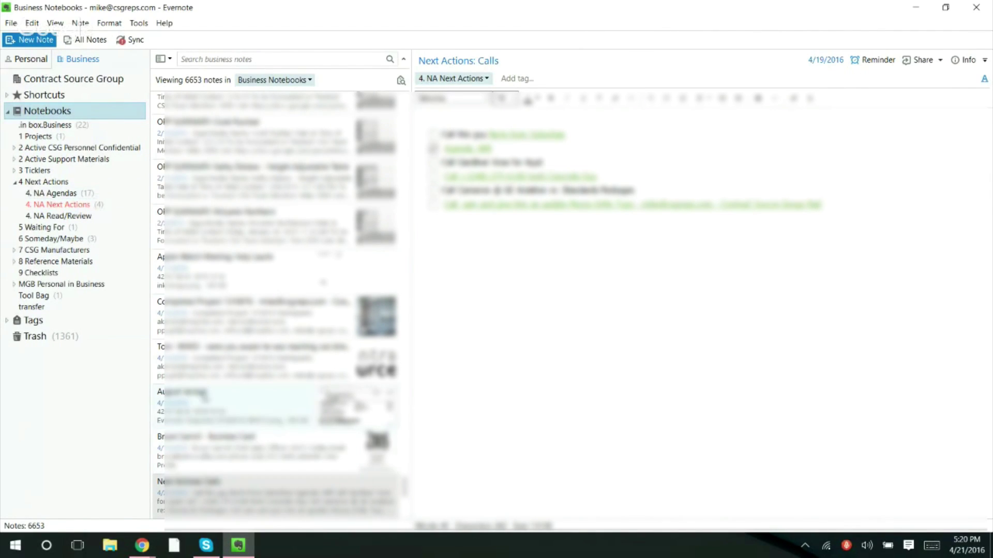
pyautogui.click(199, 409)
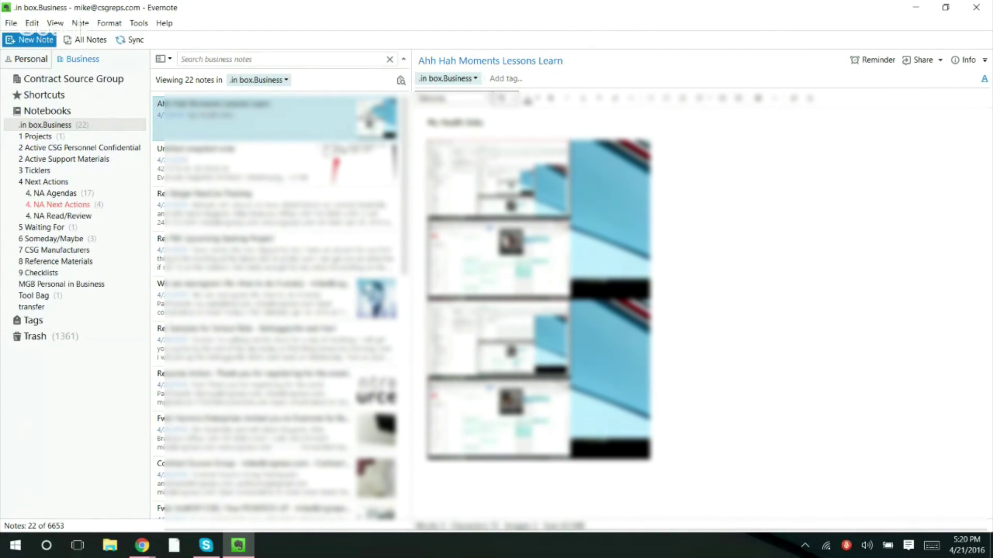
pyautogui.hotkey('alt', 'Tab')
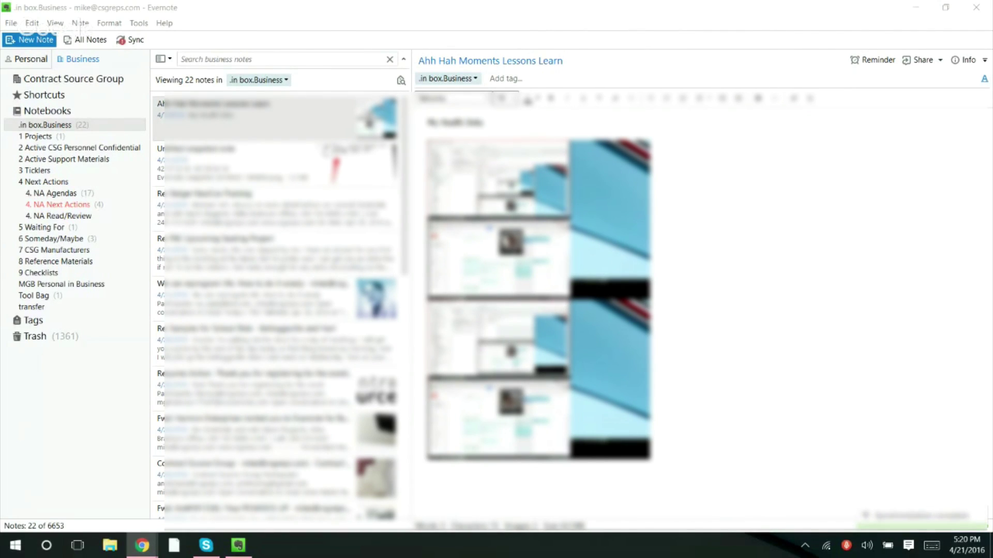
# - Search .in box.Business for the contact's name and open the forwarded Evernote for Business invitation
pyautogui.click(246, 58)
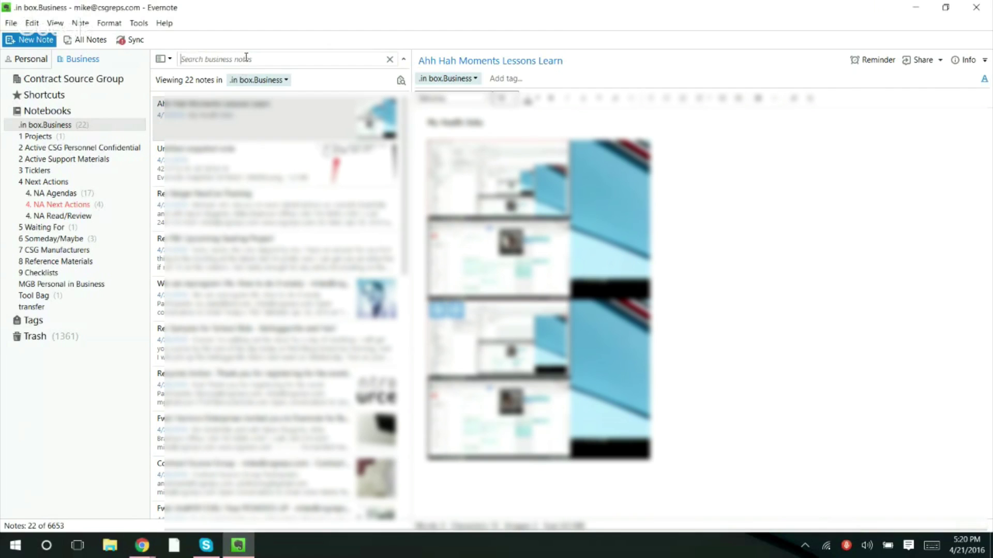
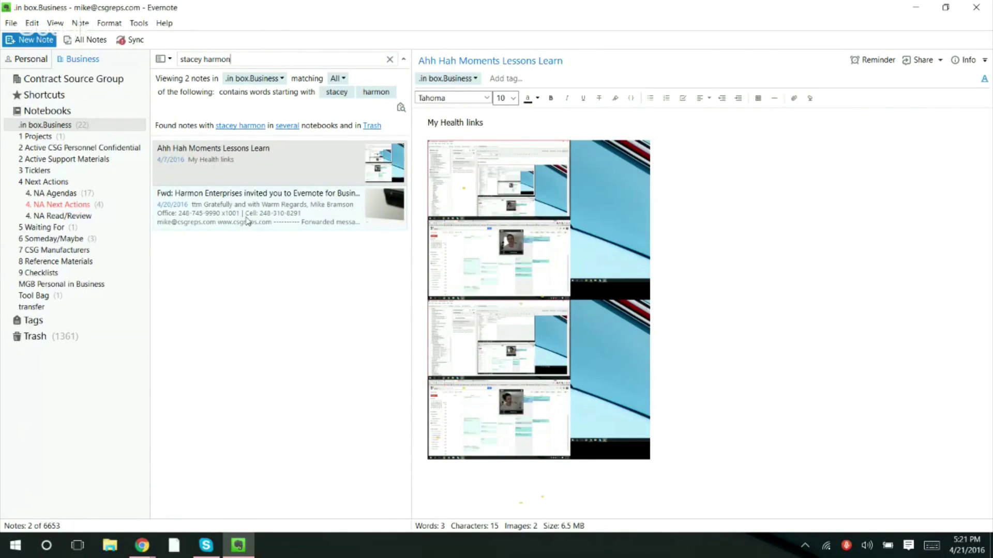
pyautogui.click(247, 222)
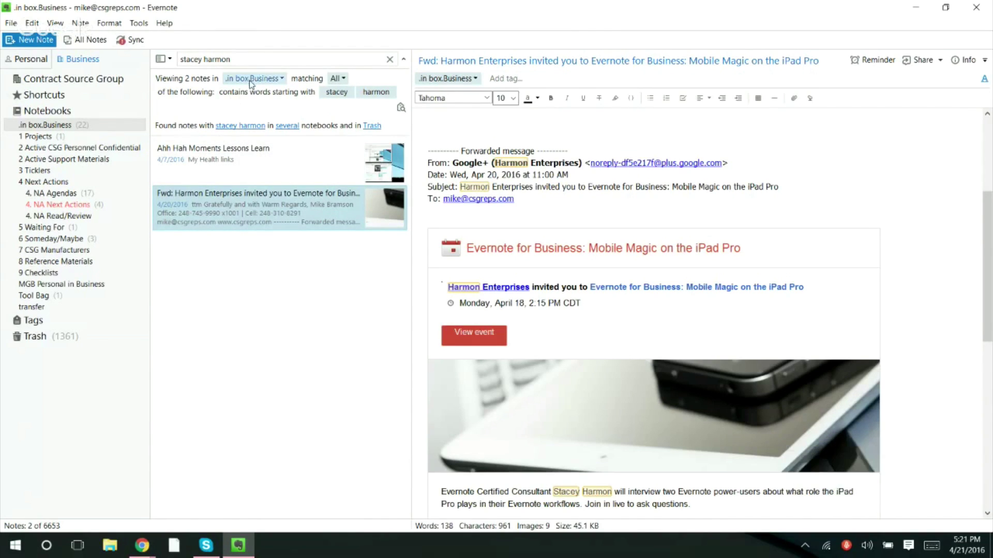
# - Widen the name search to all Business Notebooks (64 notes) and open the Introduction note
pyautogui.click(282, 79)
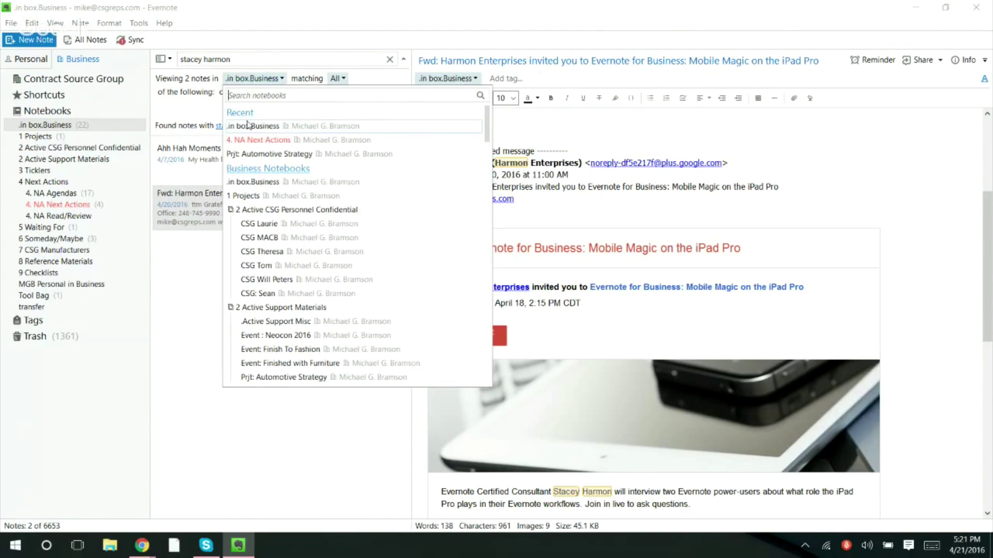
pyautogui.click(255, 170)
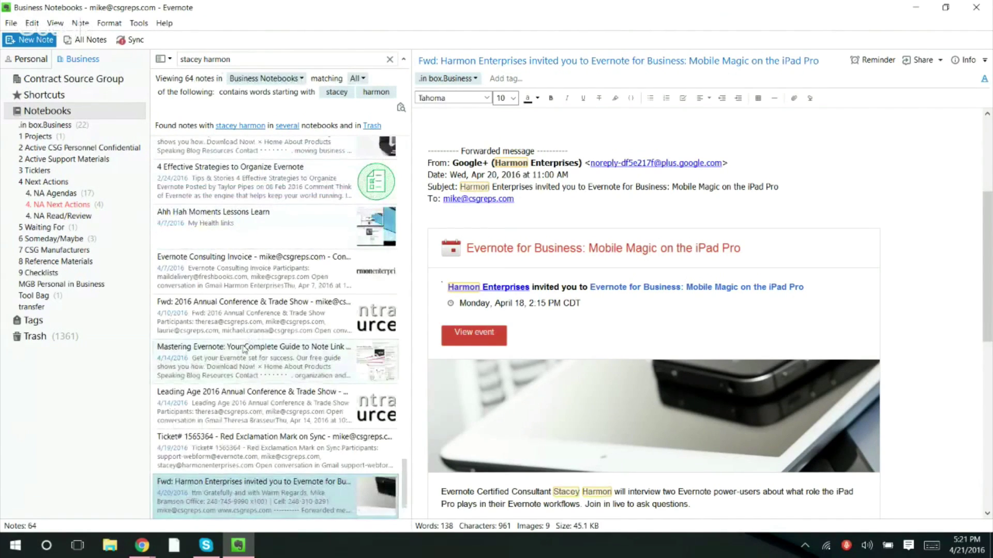
pyautogui.scroll(-1, 245, 336)
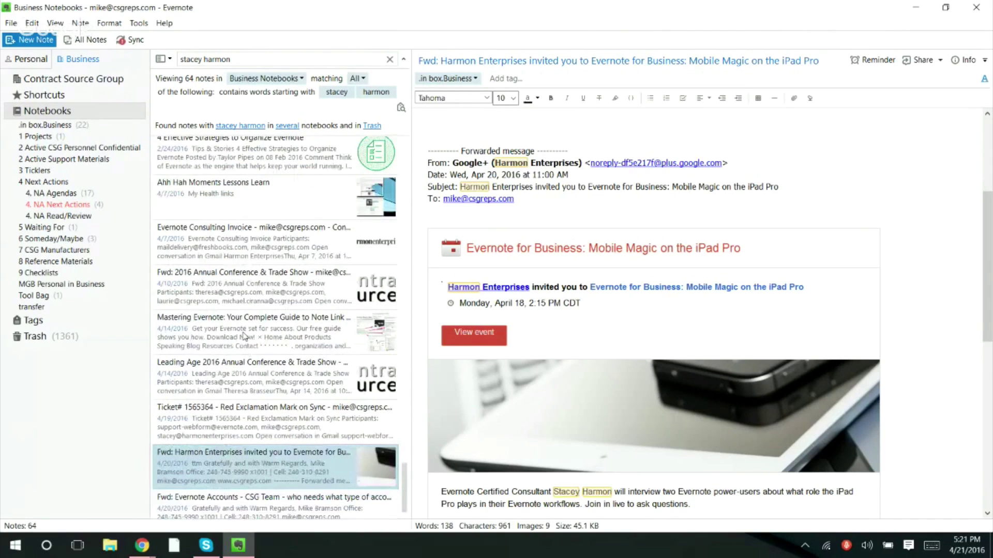
pyautogui.scroll(4, 228, 191)
pyautogui.click(216, 196)
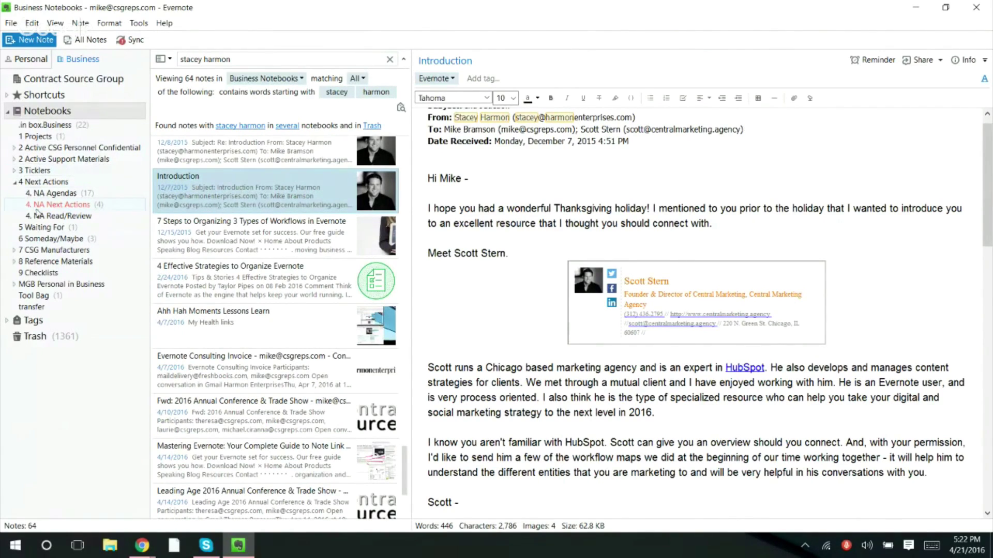
# - Expand 2 Active Support Materials and open the Prjt: Leading Age Conference notebook
pyautogui.click(14, 159)
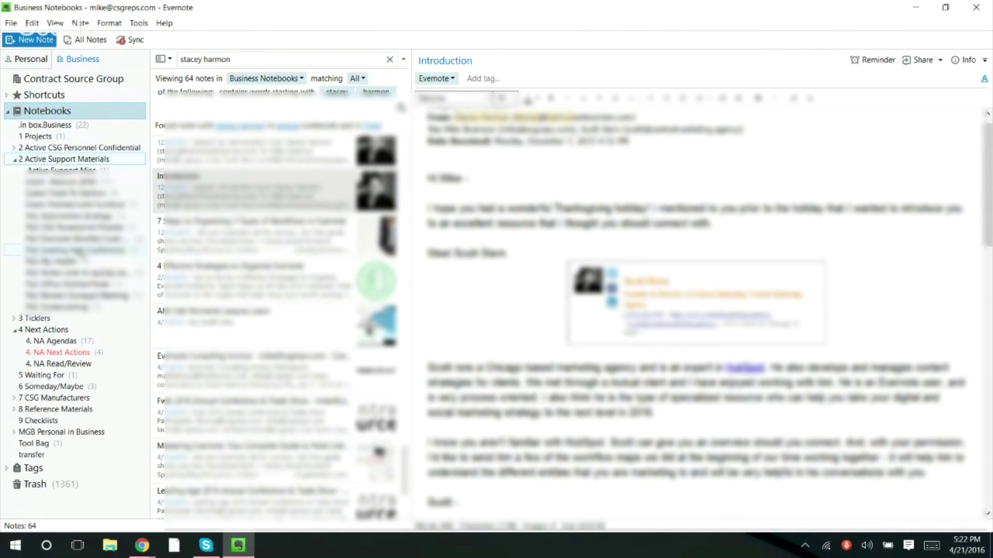
pyautogui.click(82, 251)
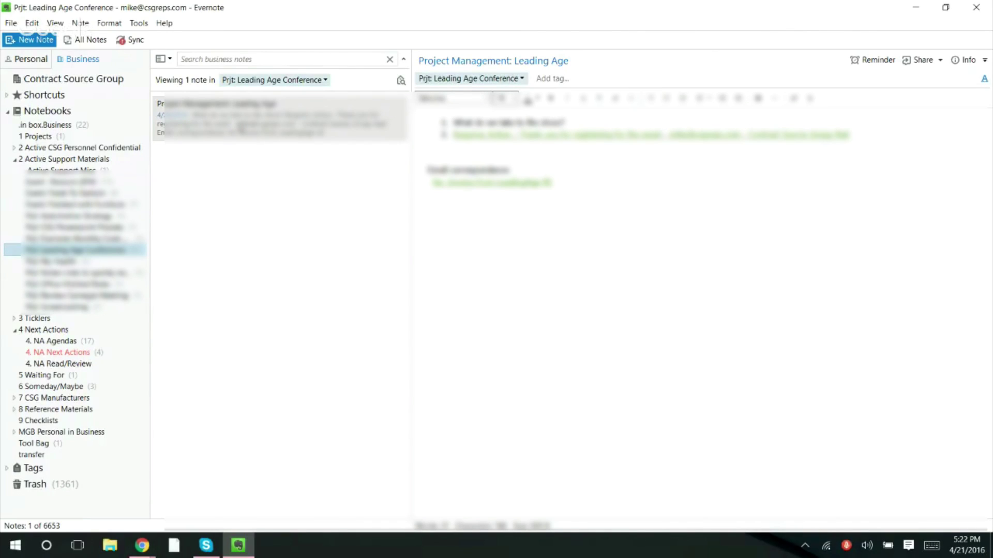
# - Search 'sitonit' across Business Notebooks (517 notes) and open the MRL NeoCon Special Edition note
pyautogui.click(261, 60)
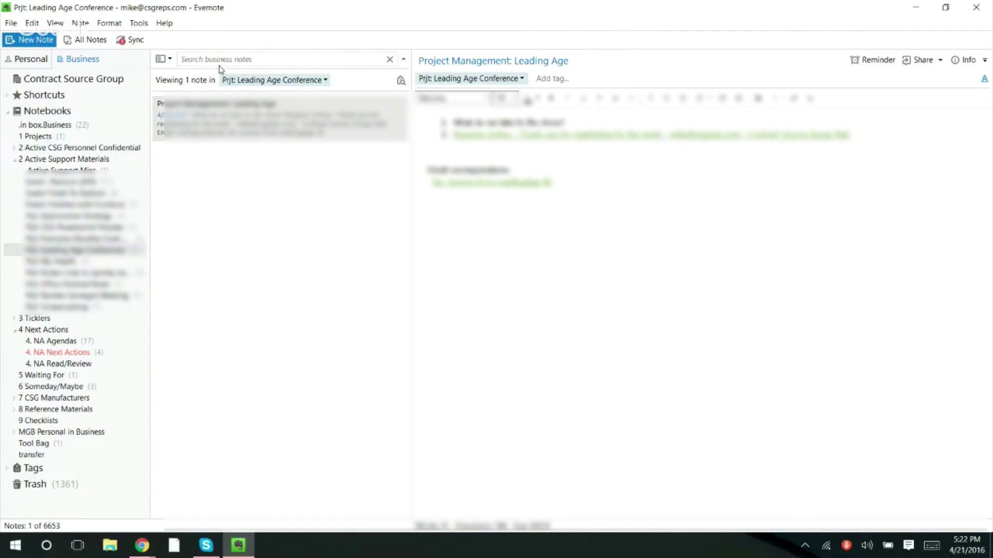
pyautogui.write('sit')
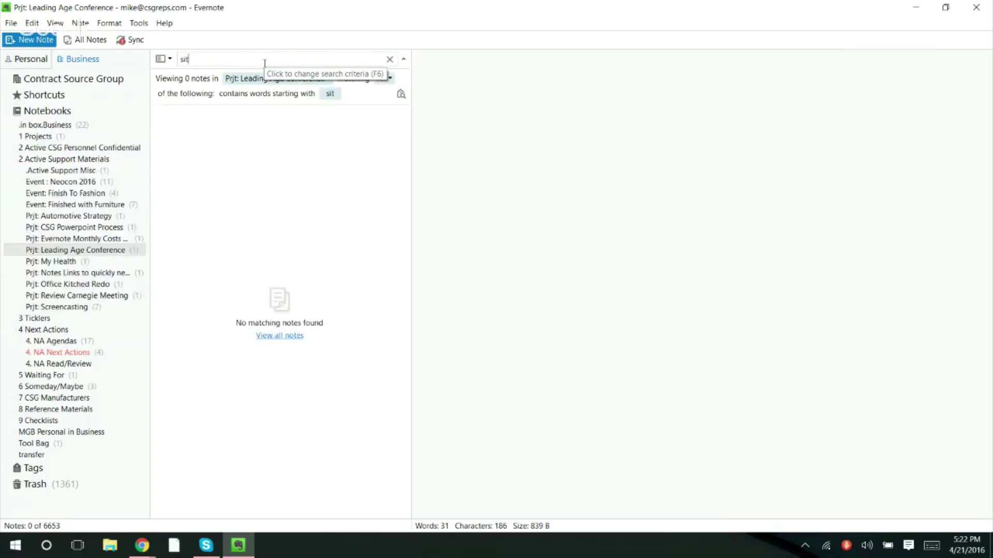
pyautogui.write('onit')
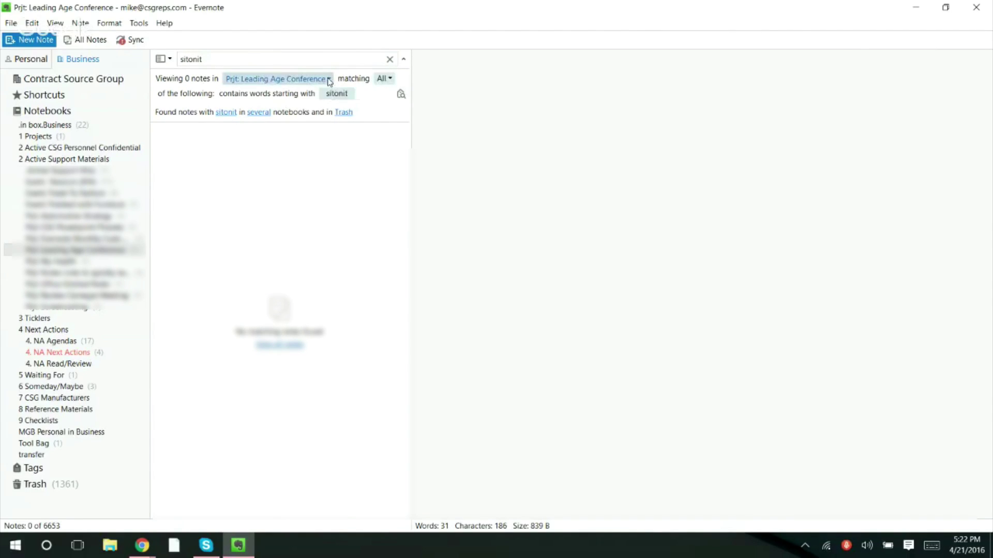
pyautogui.click(328, 80)
pyautogui.click(265, 175)
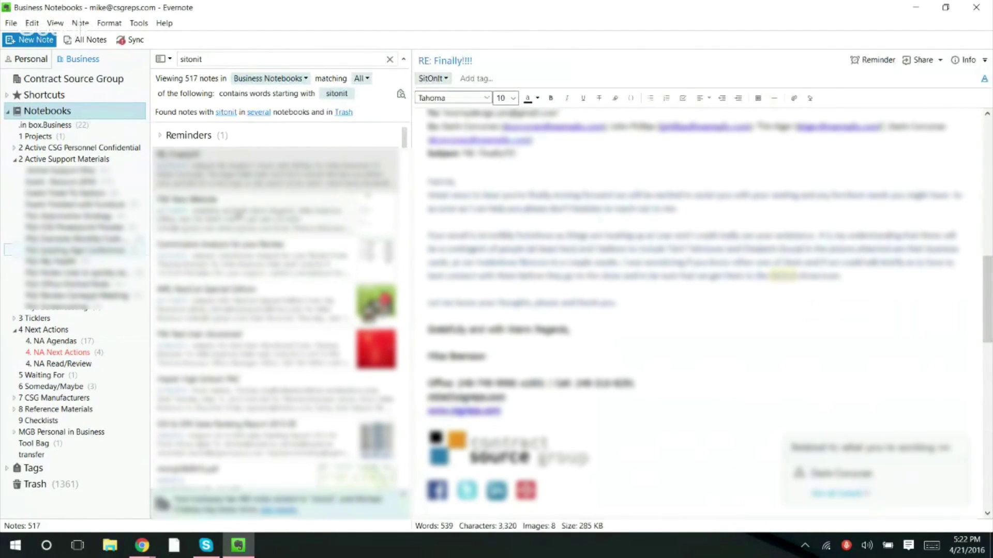
pyautogui.click(204, 305)
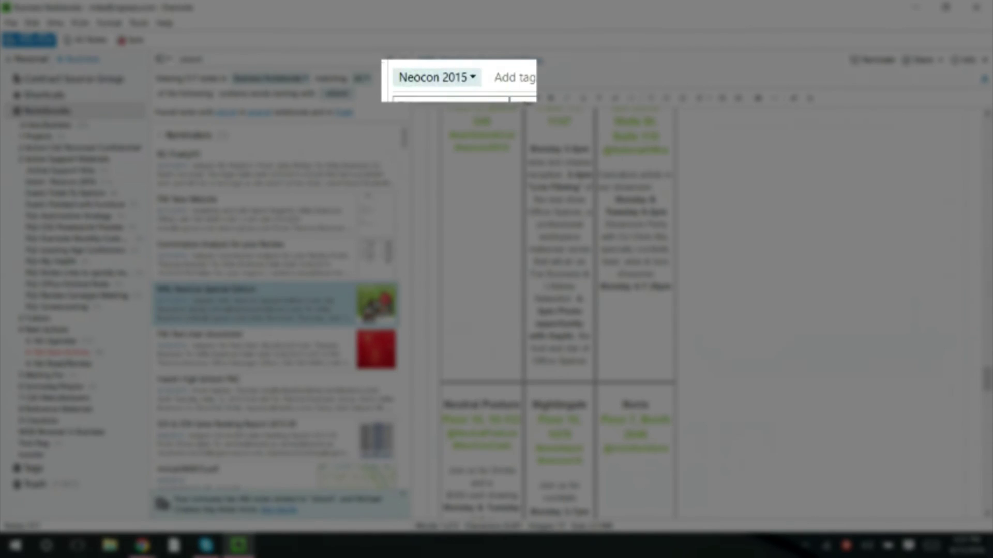
# - Filter the note list by the Neocon 2015 tag to show its 80 notes
pyautogui.click(446, 79)
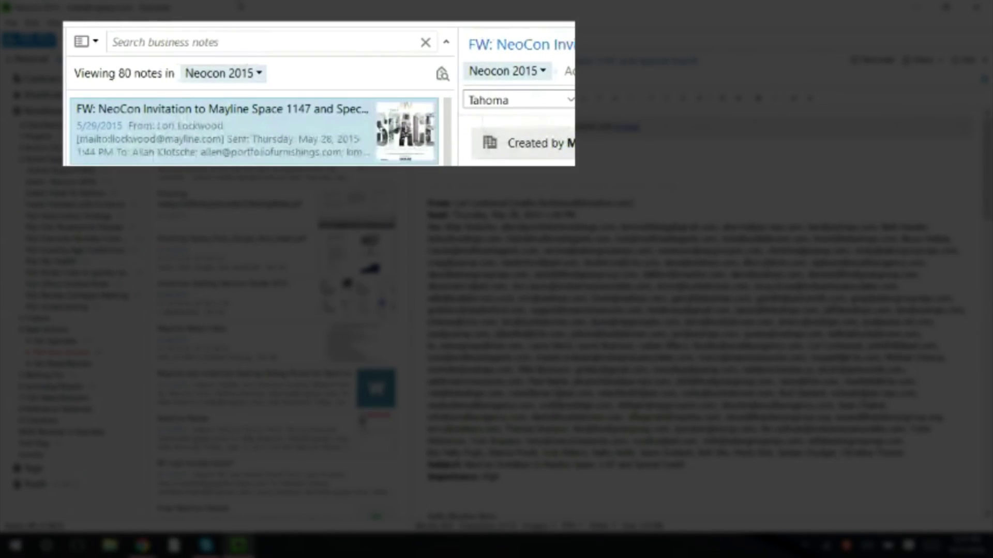
pyautogui.moveTo(238, 545)
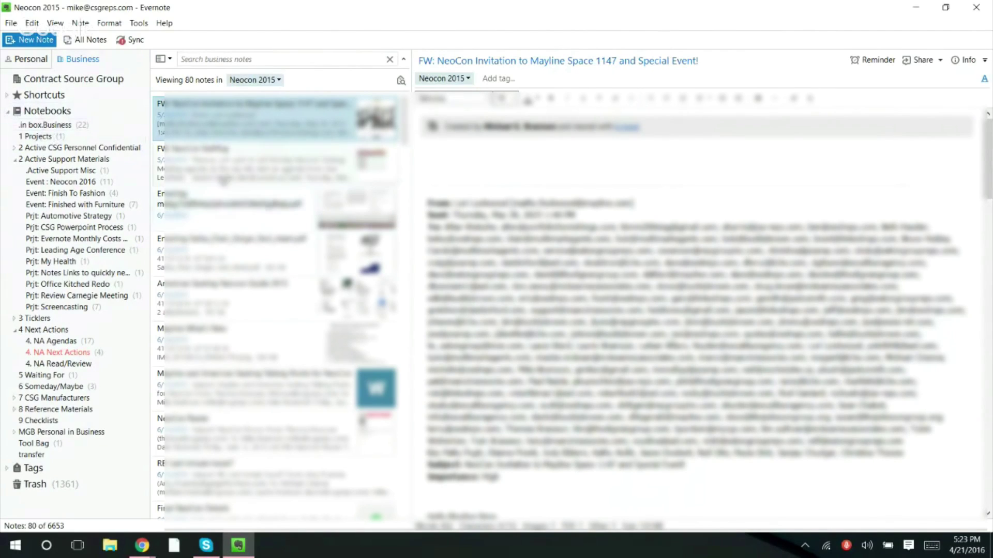
# - List all 6653 Business Notebooks notes, collapse both stacks, and start a new note with Ctrl+Alt+N
pyautogui.click(45, 111)
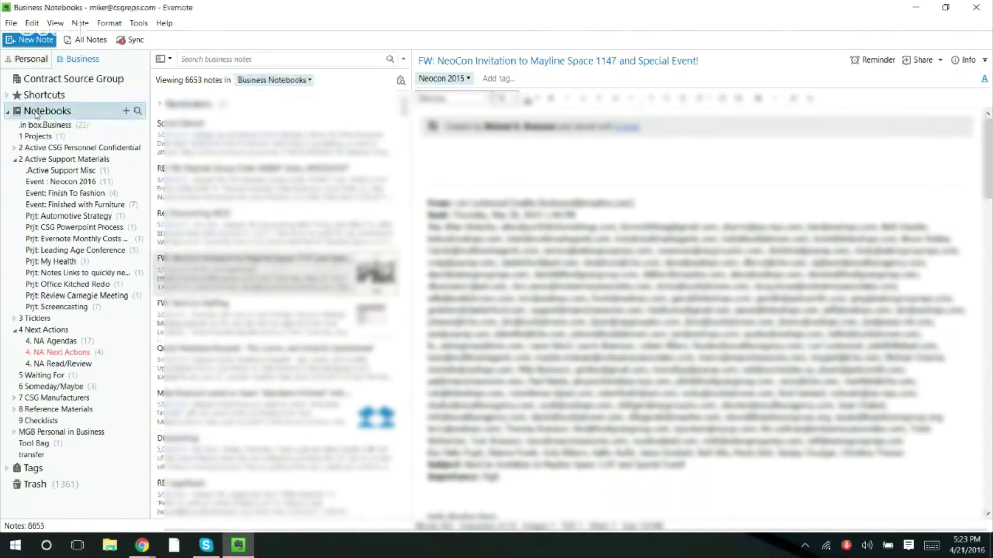
pyautogui.click(8, 110)
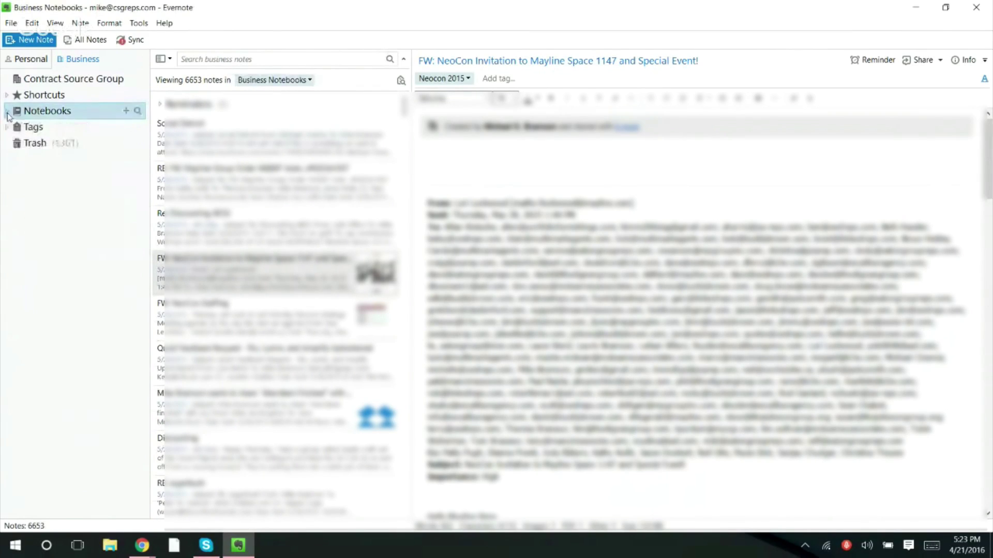
pyautogui.click(7, 111)
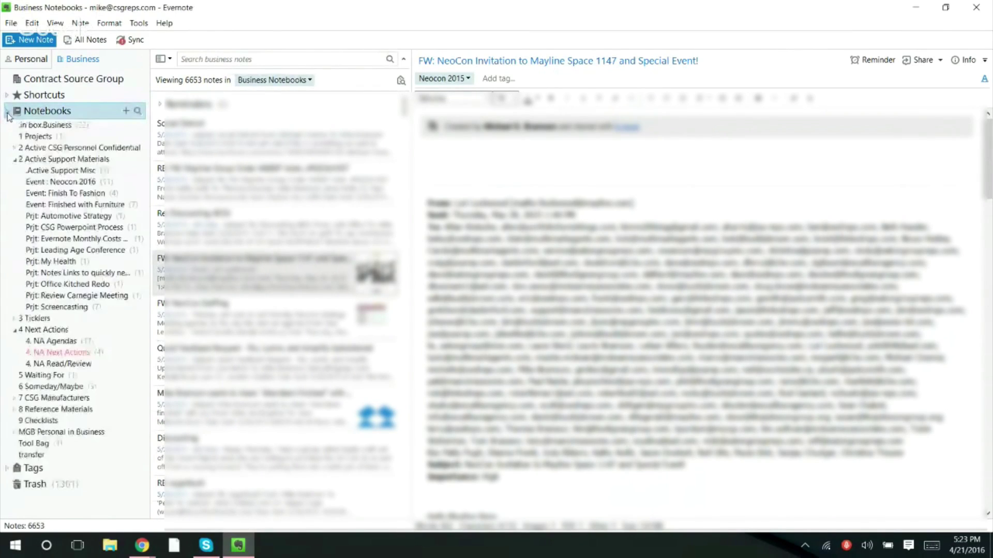
pyautogui.click(15, 159)
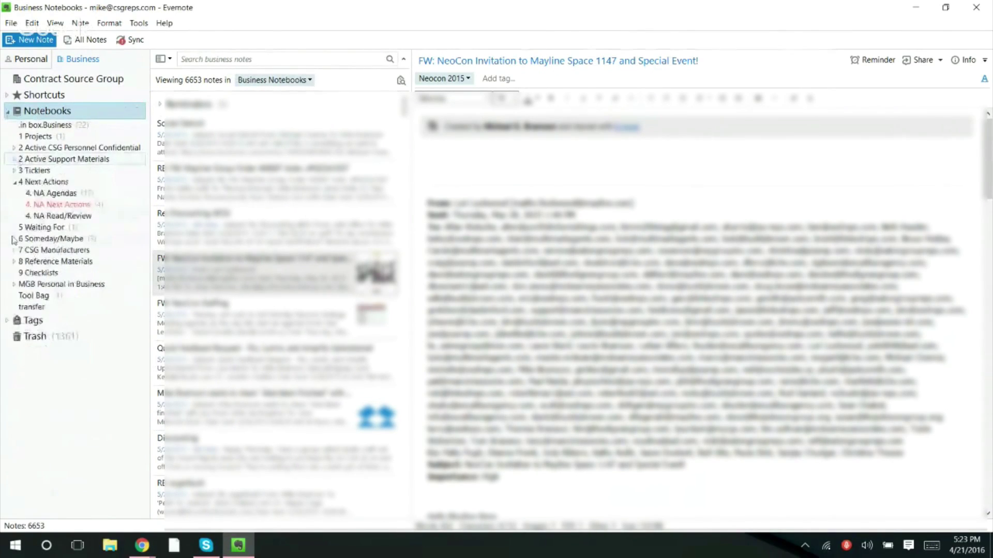
pyautogui.click(14, 182)
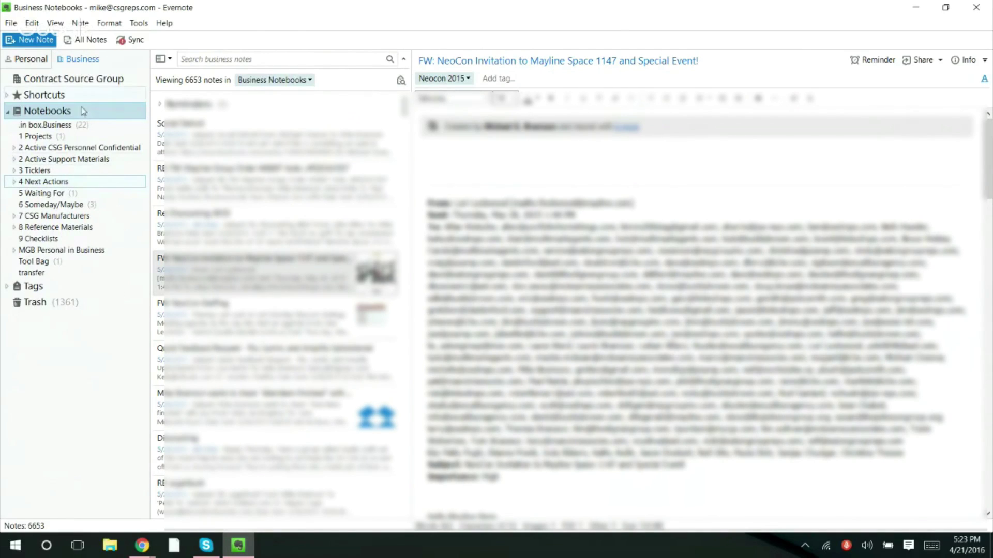
pyautogui.hotkey('ctrl', 'alt', 'n')
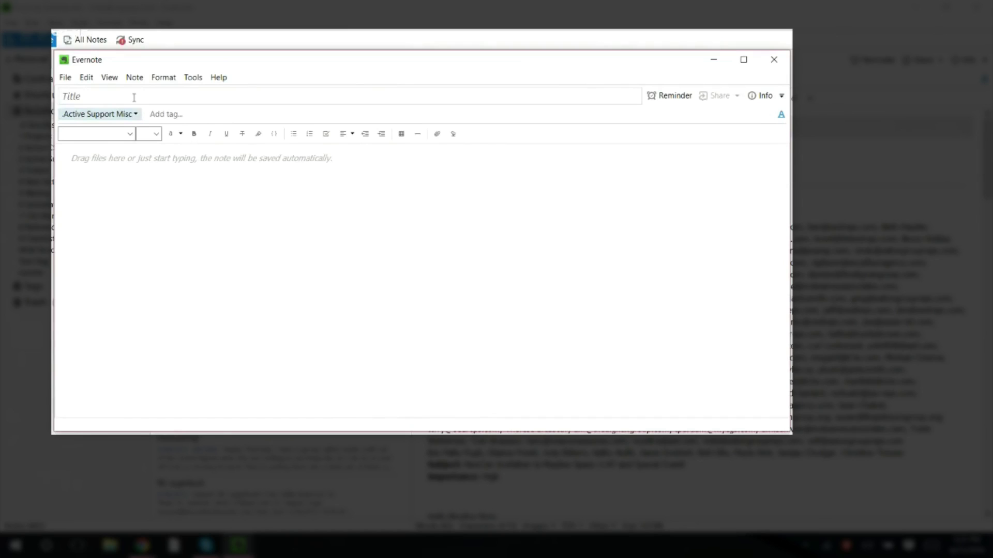
# - Title the new Active Support Misc note 'new test', leave it blank, and close its window
pyautogui.write('new test')
pyautogui.click(95, 168)
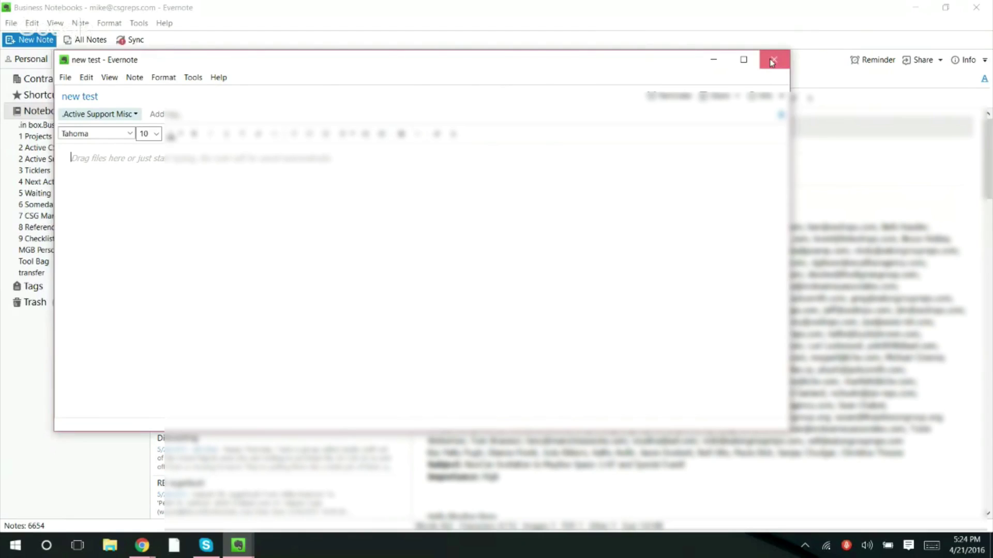
pyautogui.click(773, 61)
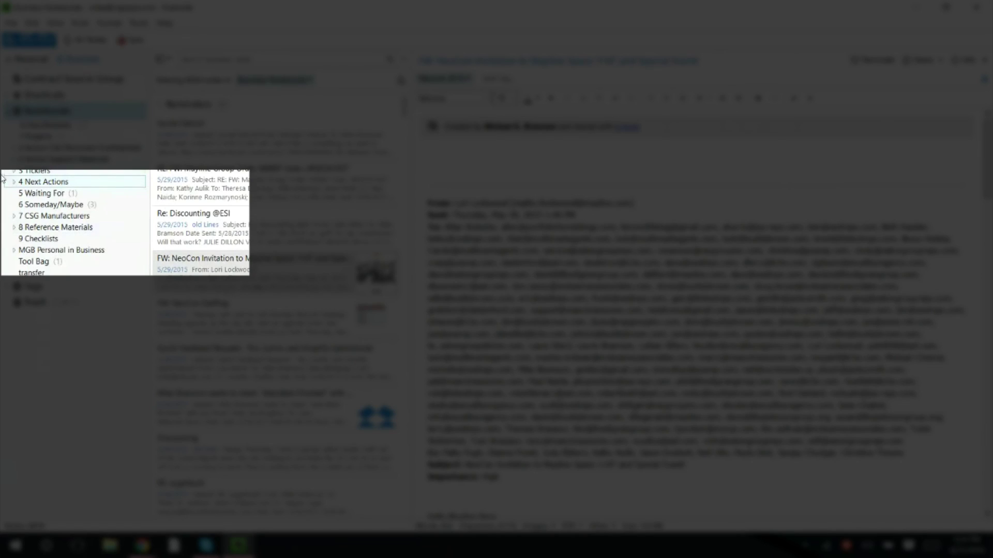
# - Expand the 4 Next Actions stack and view 4. NA Read/Review's properties, cancelling without changes
pyautogui.click(15, 183)
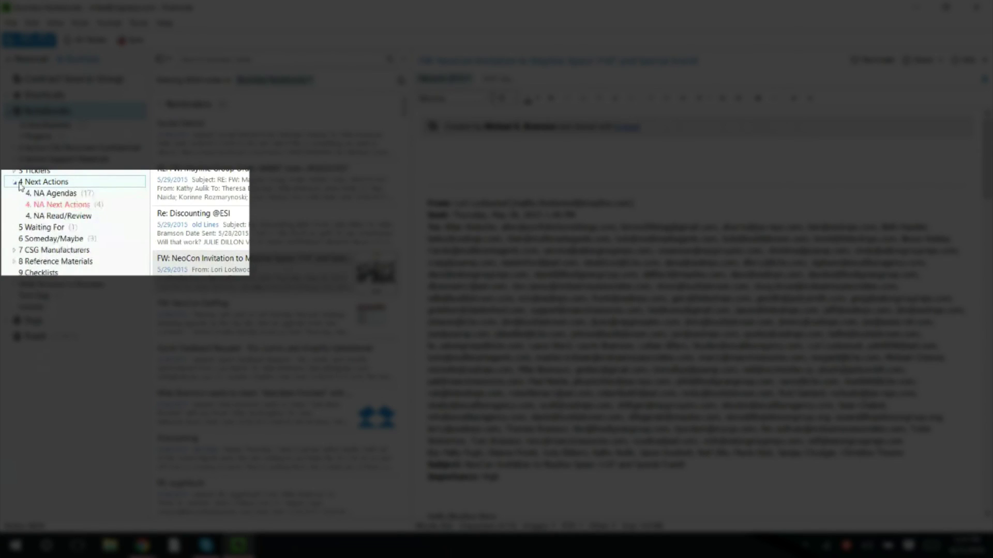
pyautogui.rightClick(53, 185)
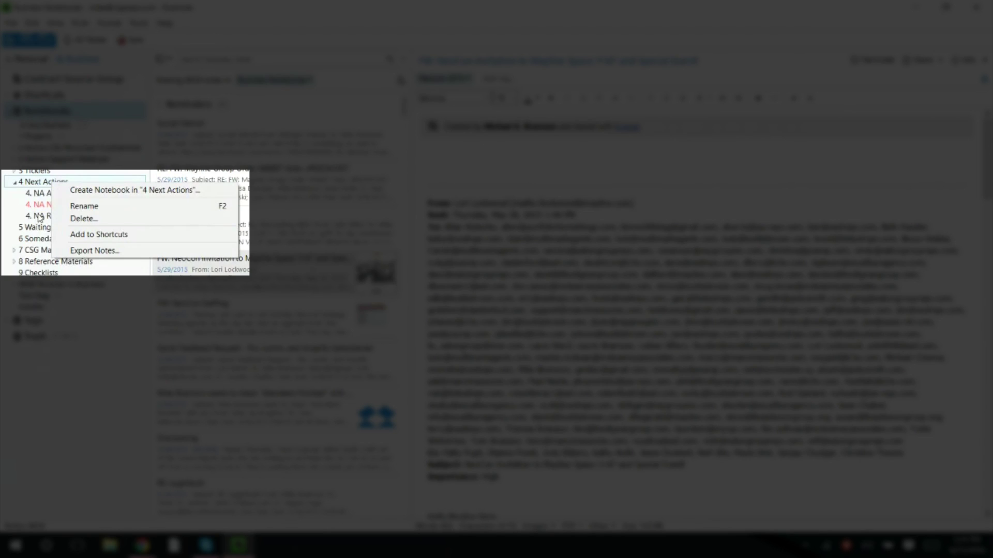
pyautogui.rightClick(40, 217)
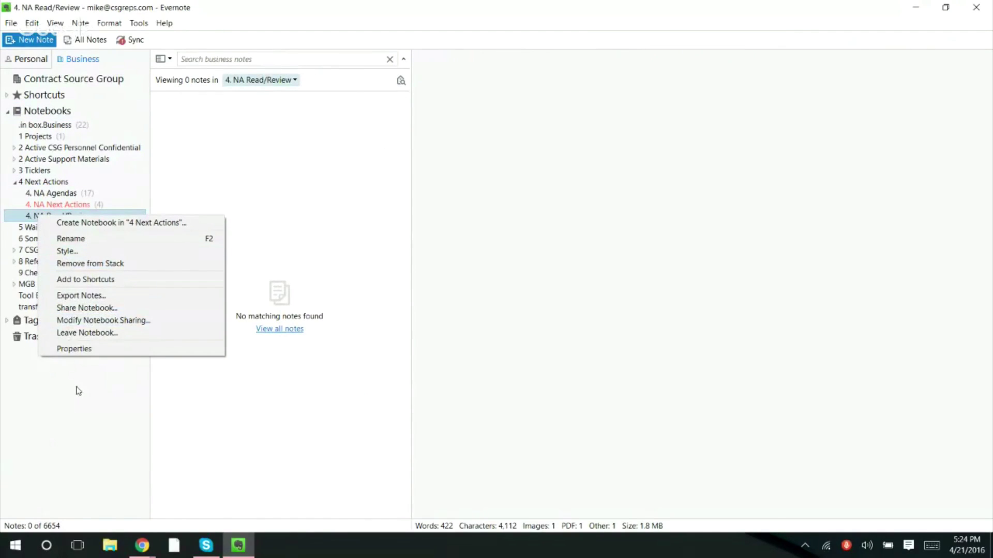
pyautogui.click(73, 349)
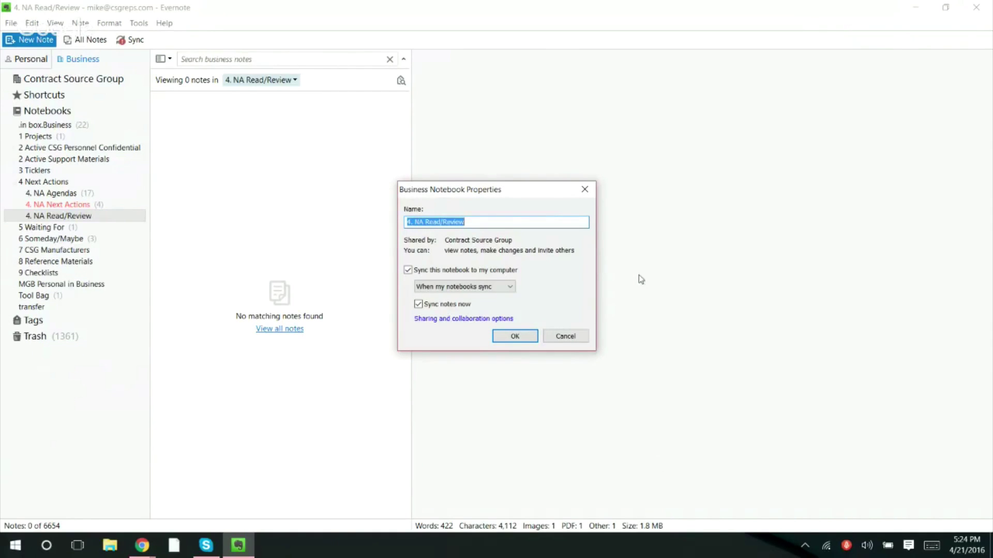
pyautogui.click(569, 339)
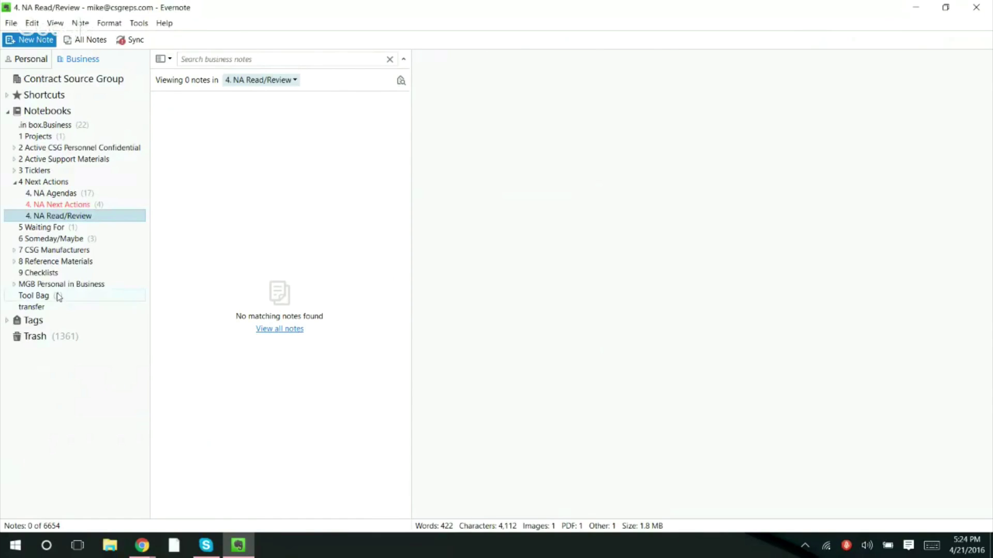
# - In 4. NA Next Actions' Style dialog, change the name colour from red to Default color
pyautogui.rightClick(77, 206)
pyautogui.click(108, 244)
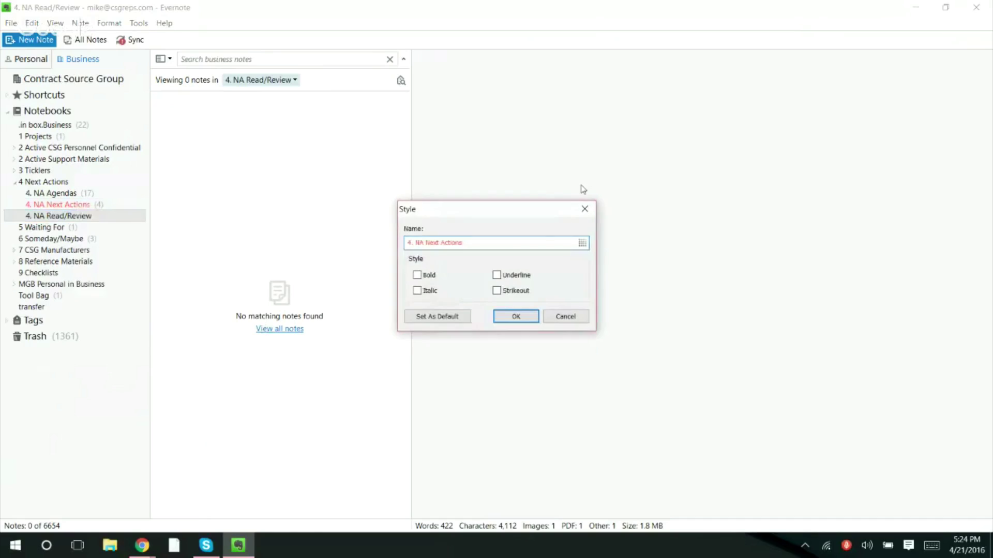
pyautogui.click(582, 243)
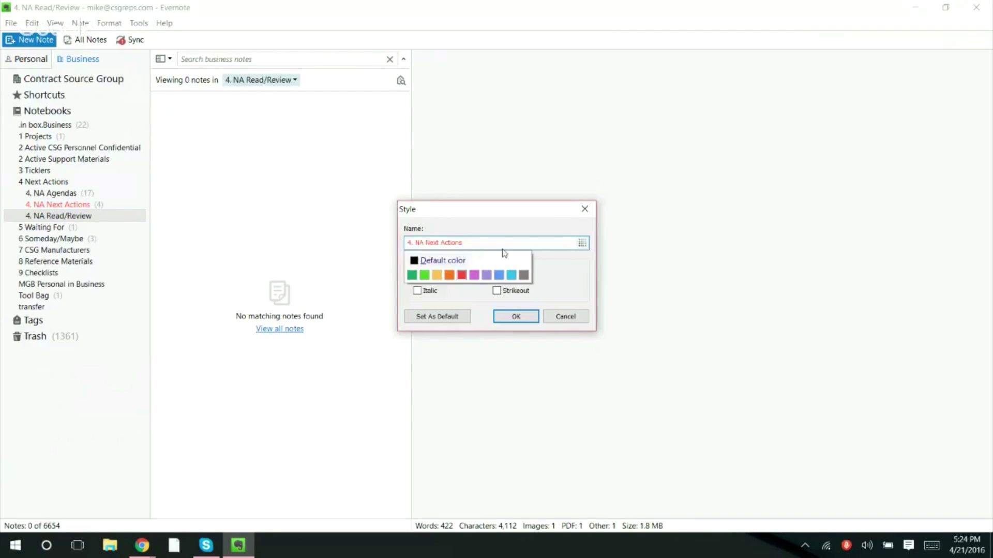
pyautogui.click(439, 260)
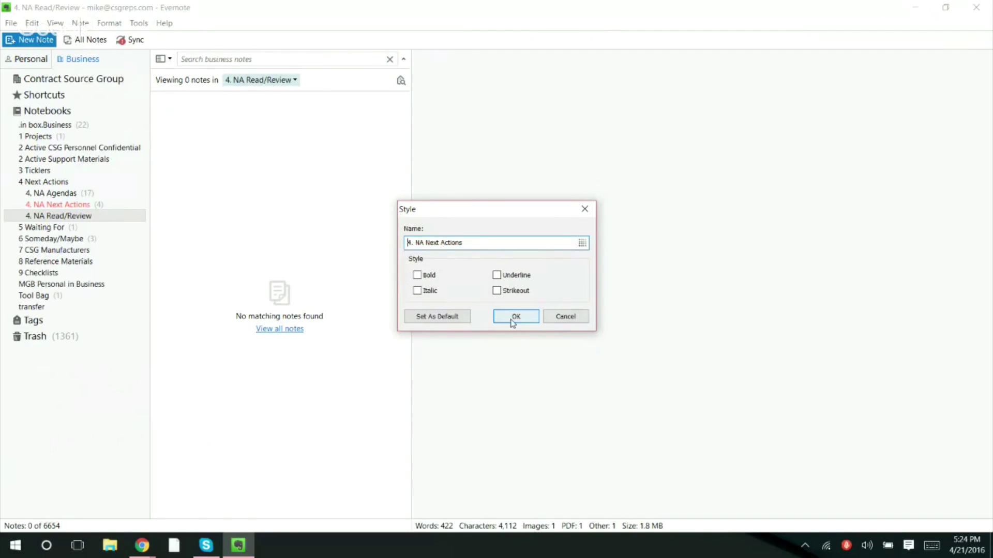